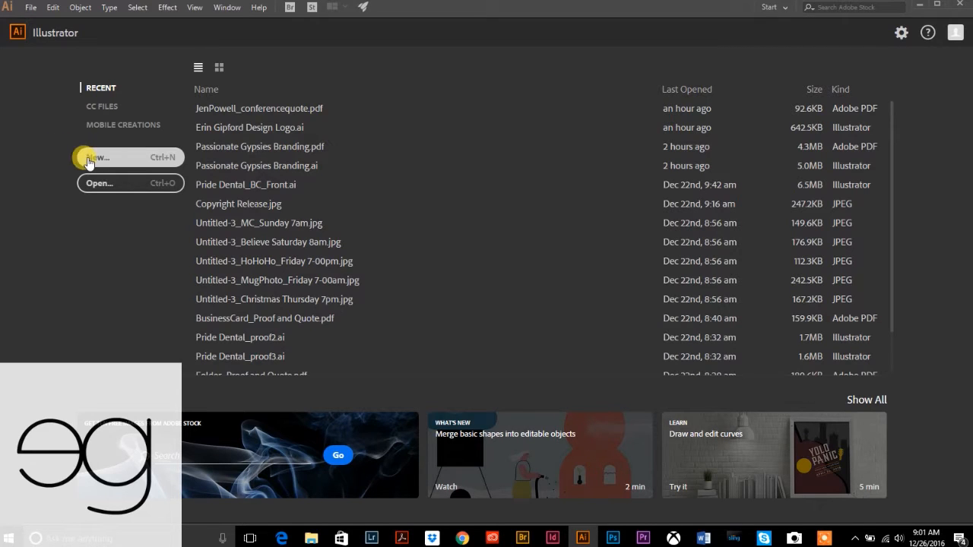
- Create a new 8 × 8 inch document in RGB Color mode
click(92, 158)
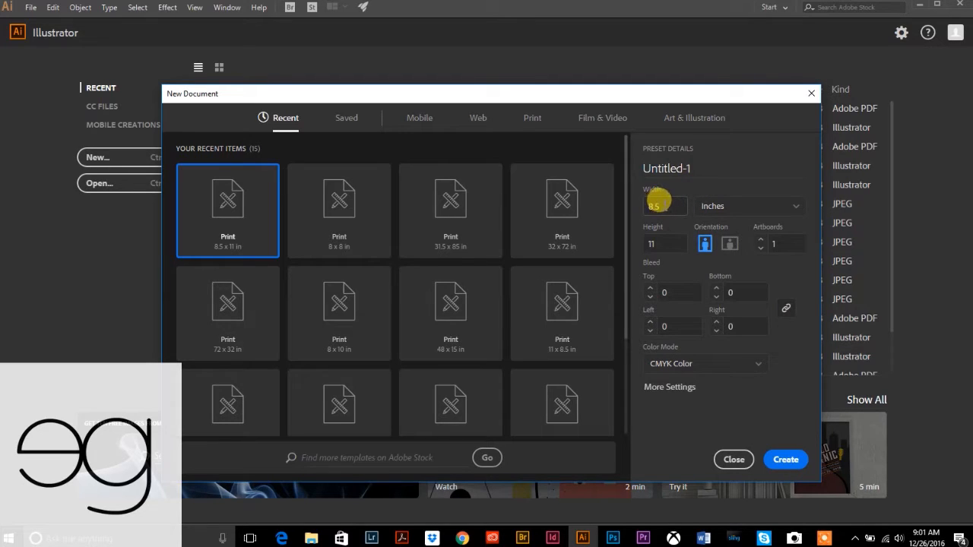
click(661, 202)
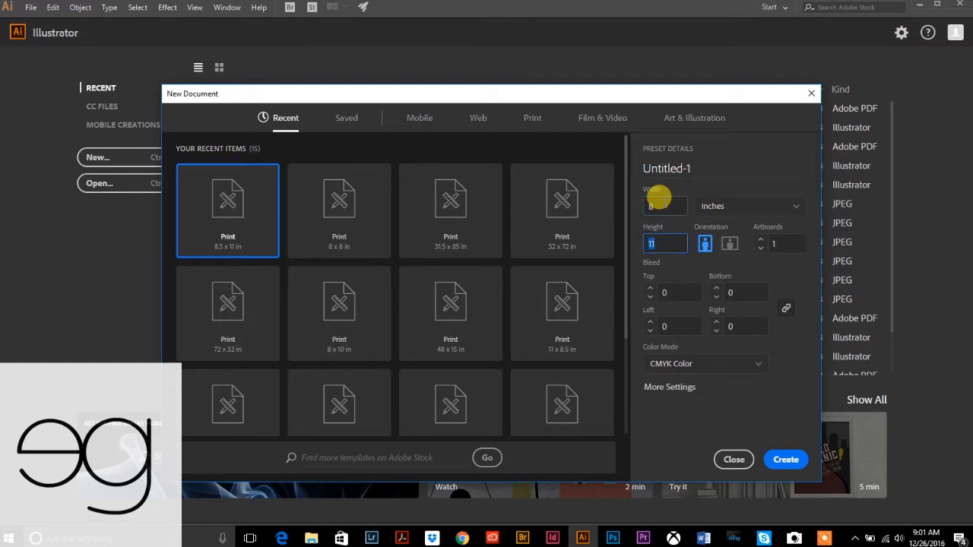
key(shift+Tab)
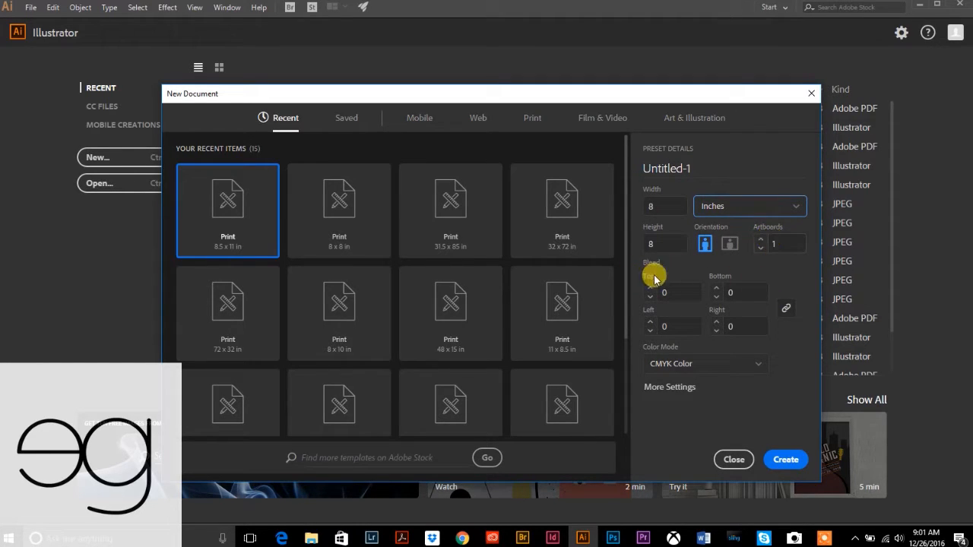
click(666, 365)
click(671, 384)
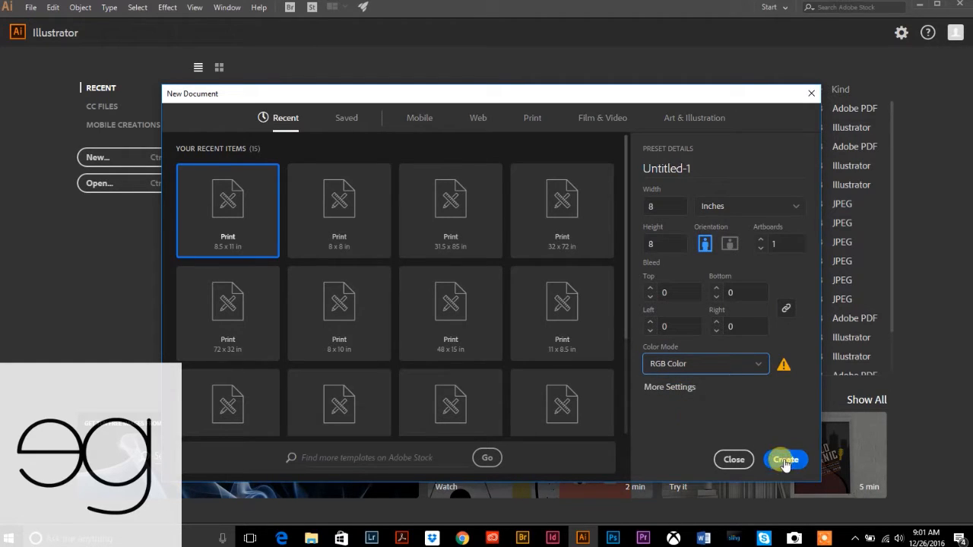
click(784, 461)
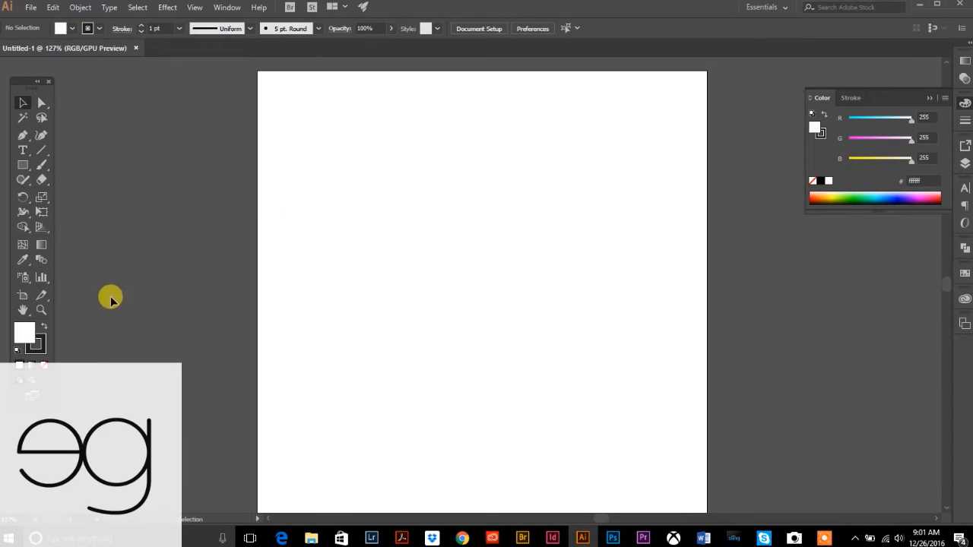
- Zoom out to 66.67% and bring up the Libraries panel in place of the Color panel
click(41, 309)
alt+click(549, 352)
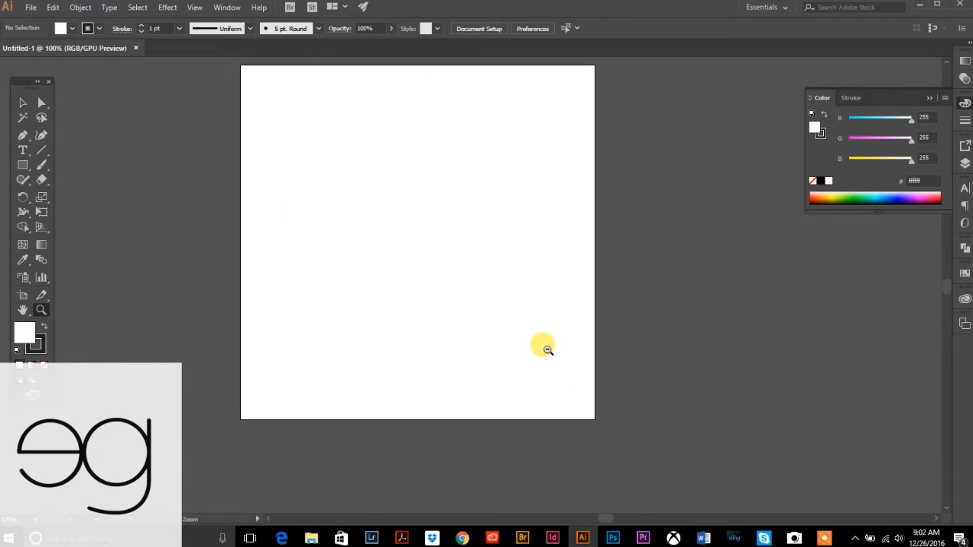
alt+click(526, 287)
scroll(514, 295, up, 2)
click(20, 104)
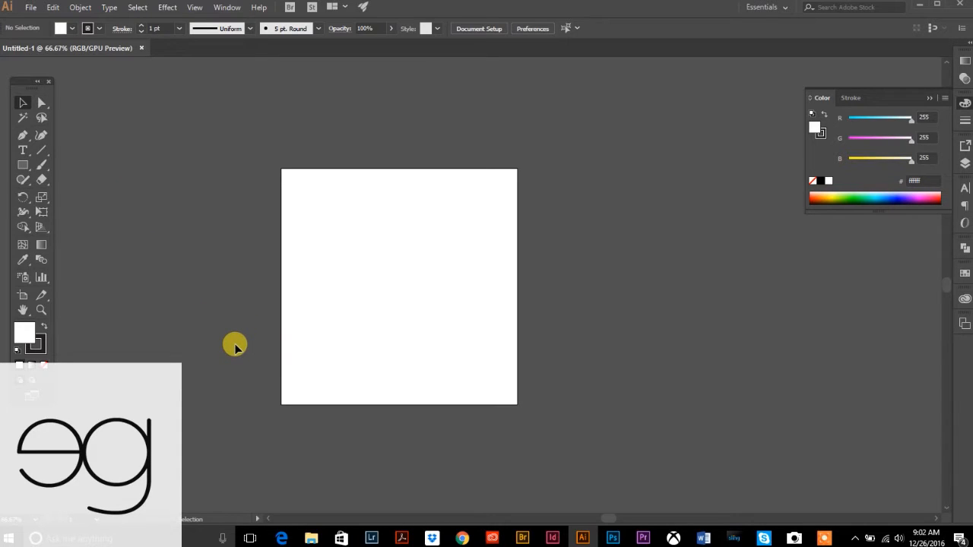
drag(245, 143, 584, 423)
click(964, 299)
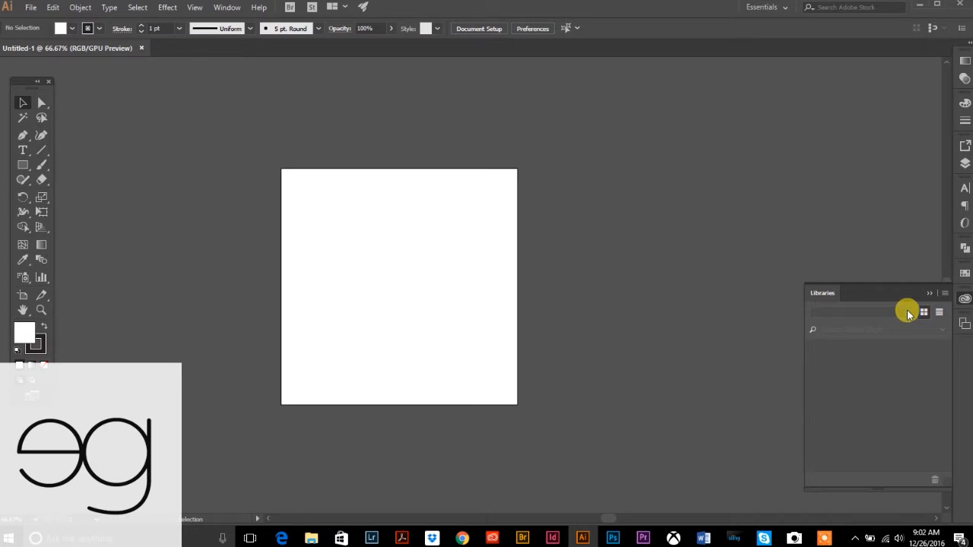
- Open the Sophaya logo artwork from the Sophaya library and view it at 100%
click(907, 312)
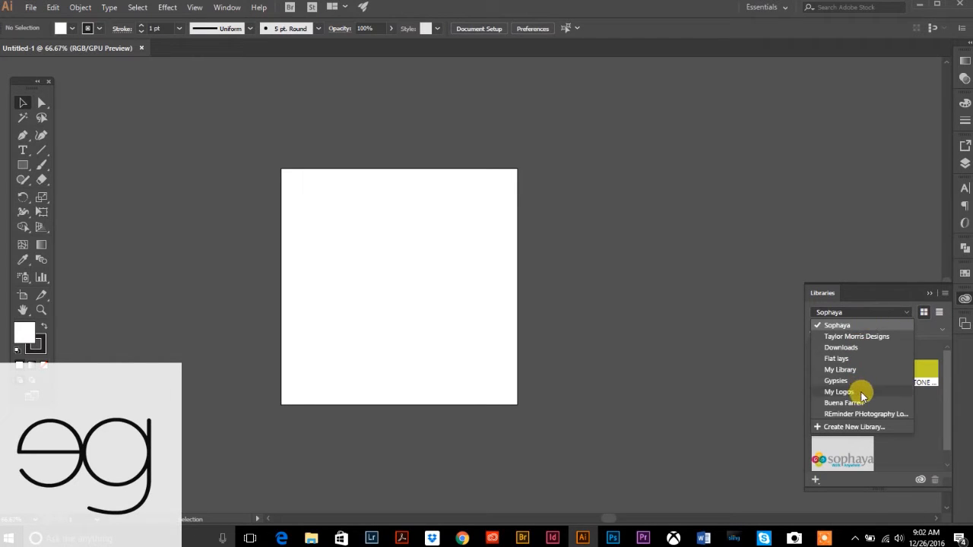
click(846, 456)
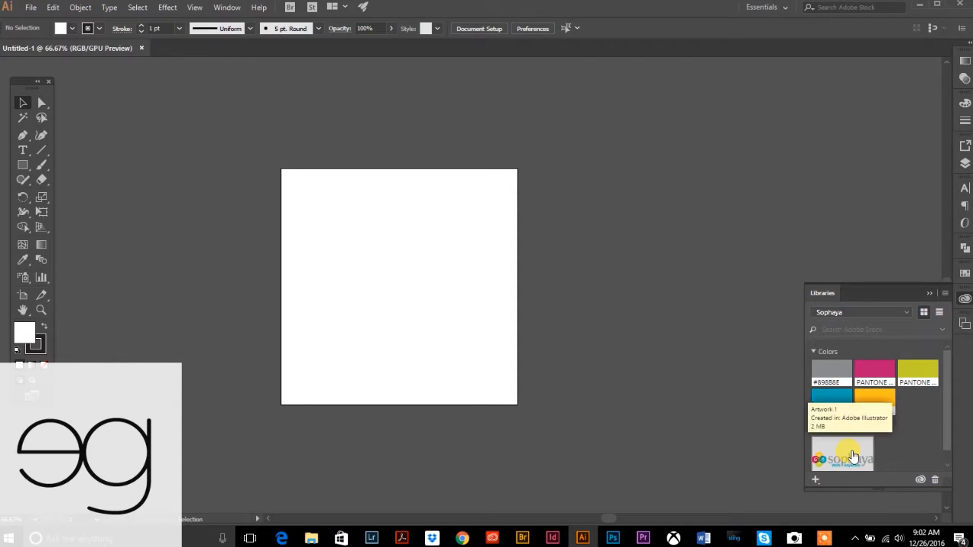
double_click(853, 456)
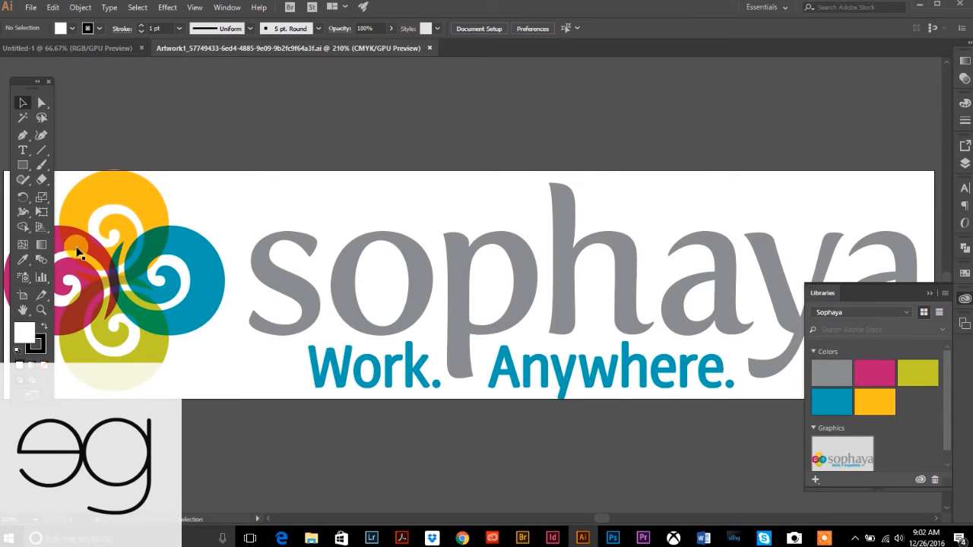
click(41, 309)
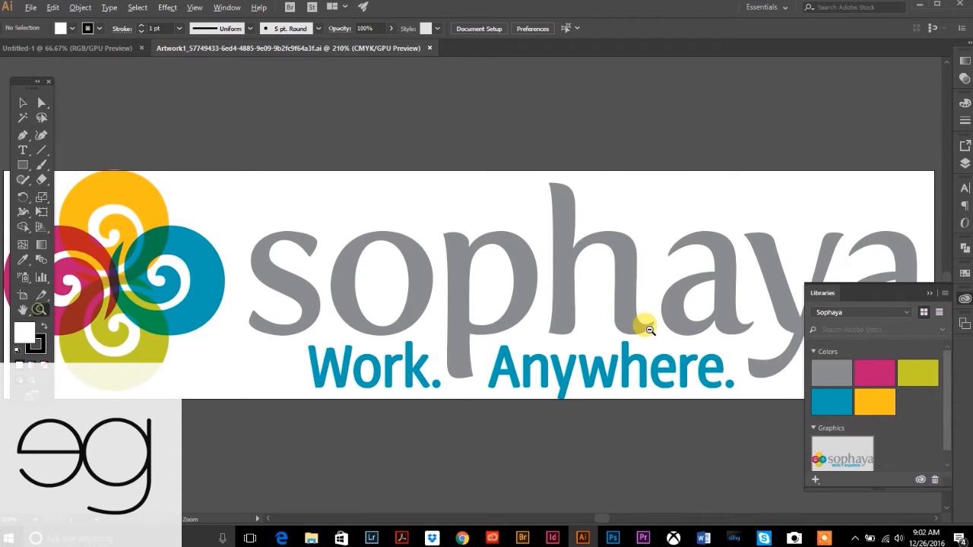
alt+click(643, 321)
alt+click(464, 278)
alt+click(465, 280)
click(23, 102)
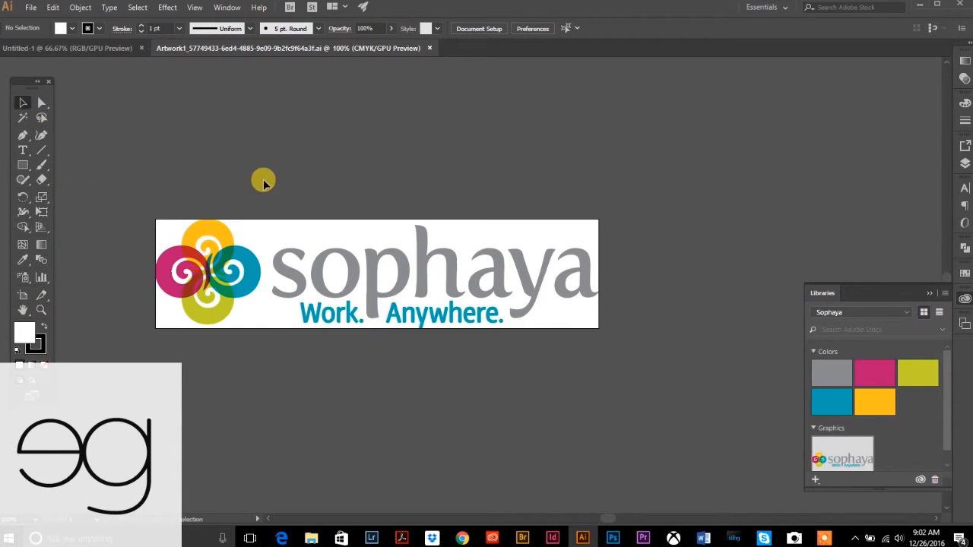
- Copy the whole Sophaya logo, close its document, and paste it into Untitled-1
key(ctrl+a)
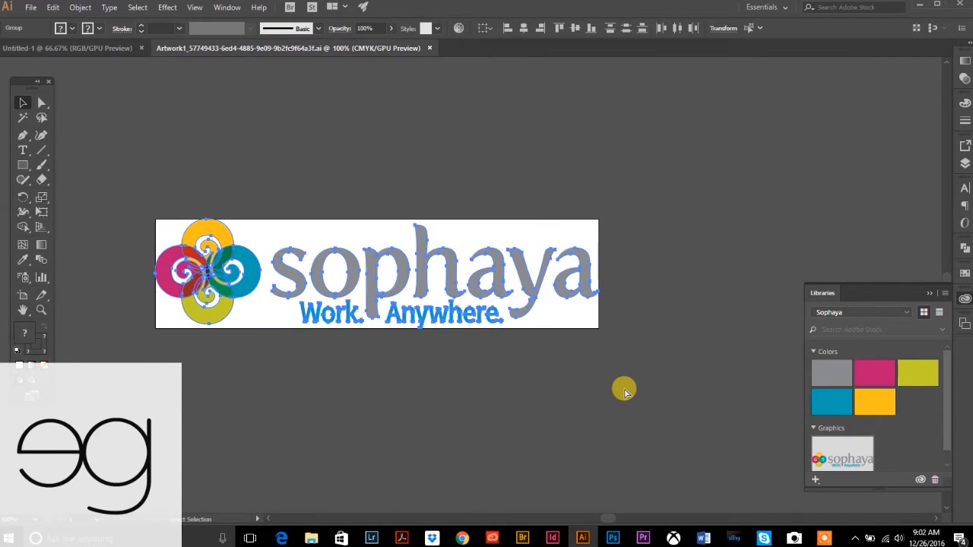
key(ctrl+c)
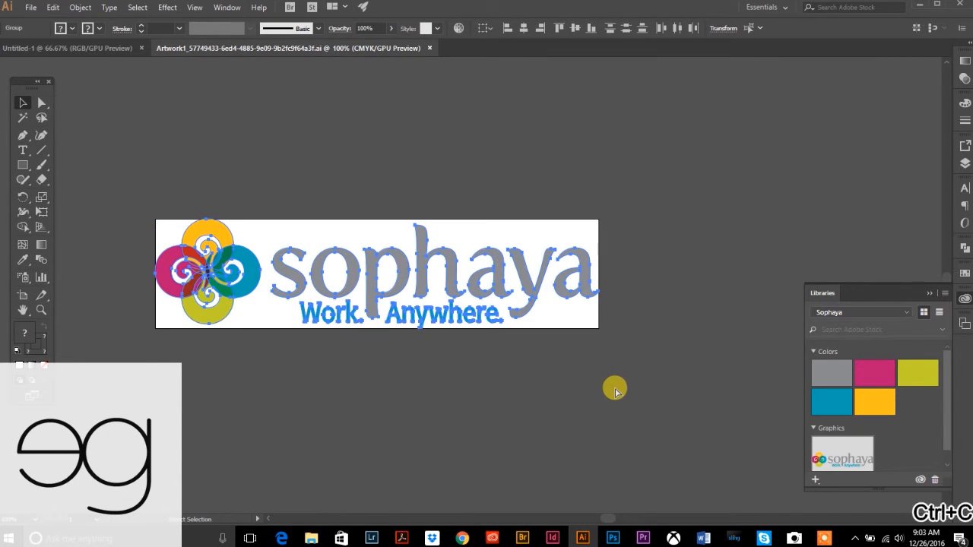
key(ctrl)
key(ctrl+w)
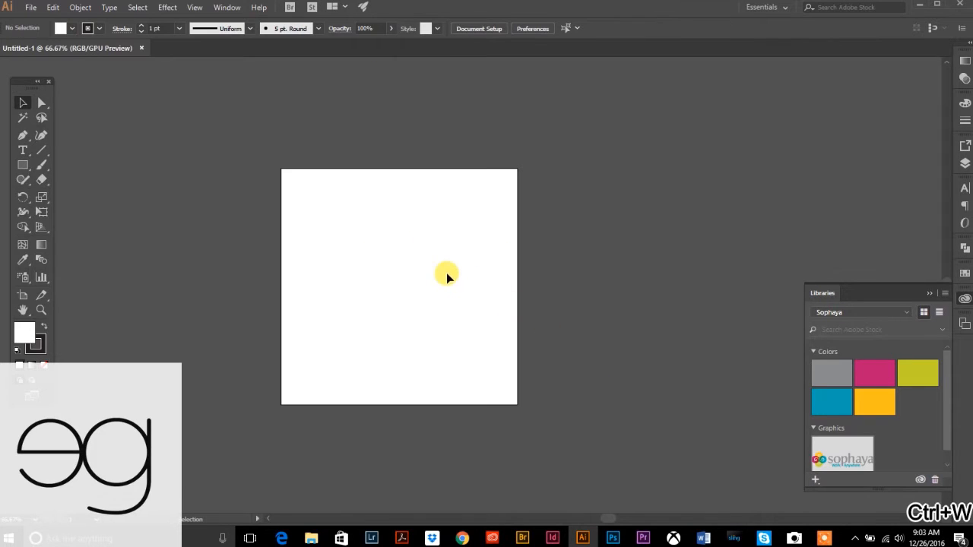
key(ctrl+v)
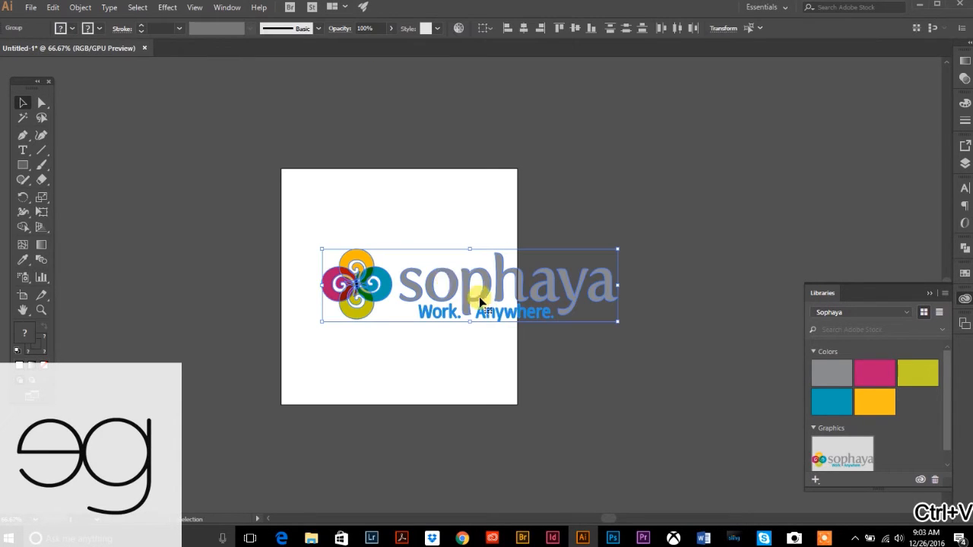
- Shrink the pasted logo and position it near the bottom centre of the artboard
drag(617, 322, 451, 384)
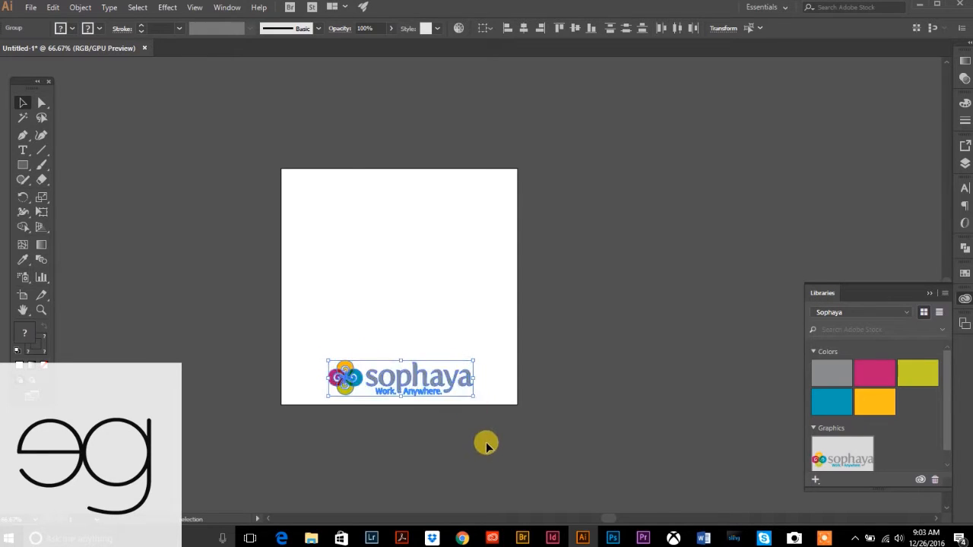
key(Left)
key(Left)
key(Left)
key(Left)
key(Left)
key(Left)
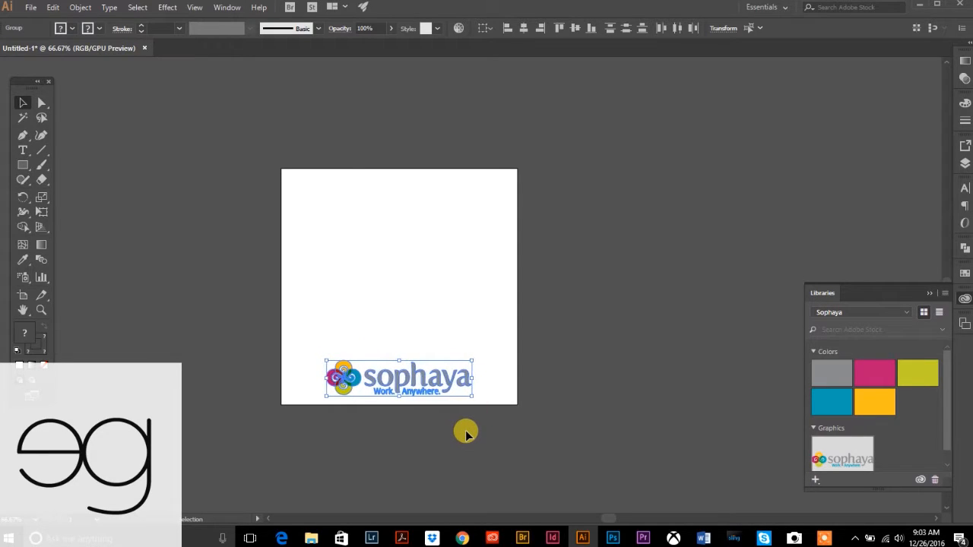
click(465, 432)
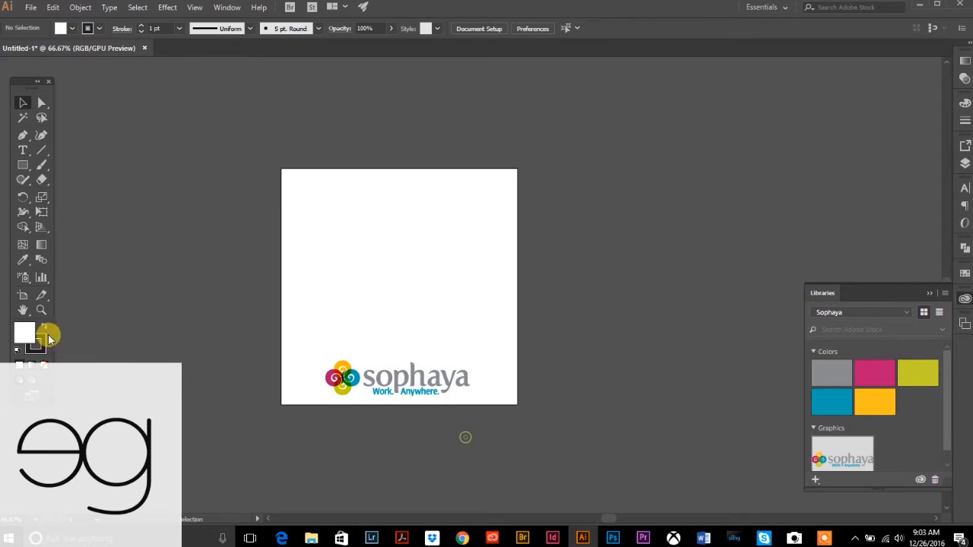
click(41, 309)
click(25, 101)
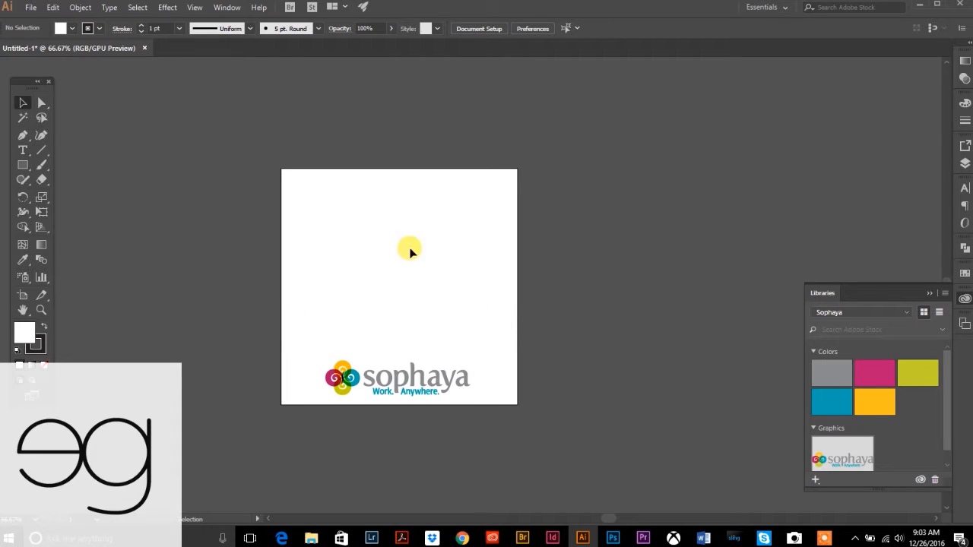
- Rename Artboard 1 to 'Sophaya' in the Artboards panel
click(23, 310)
drag(535, 281, 413, 241)
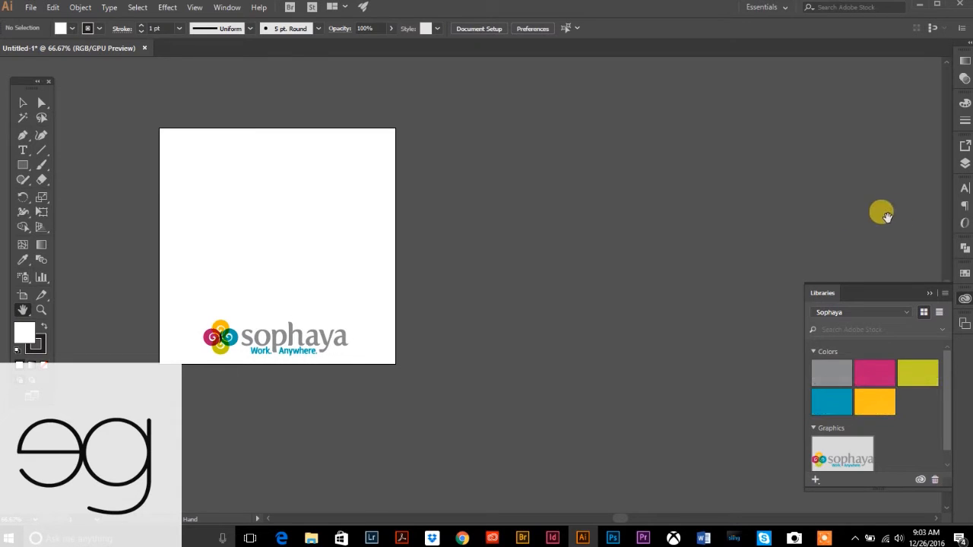
click(230, 7)
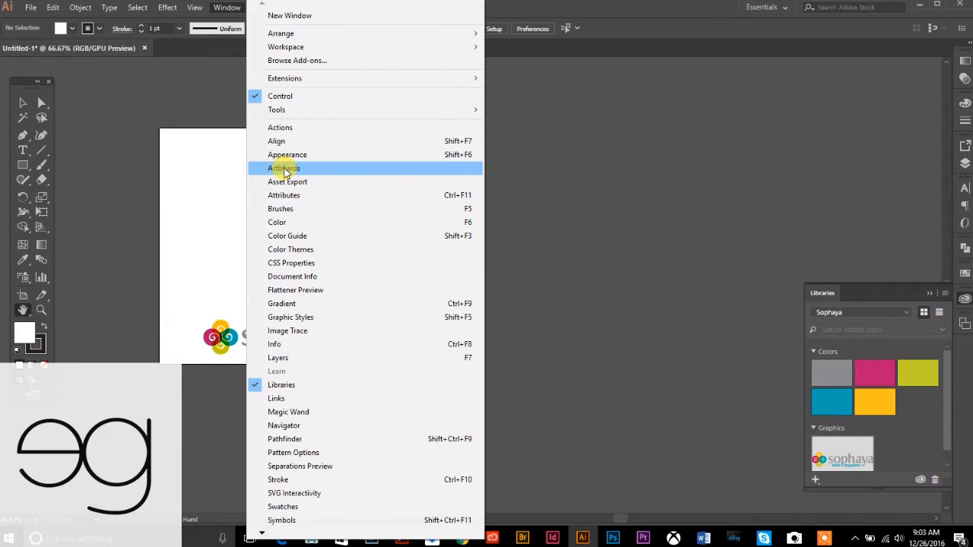
click(285, 168)
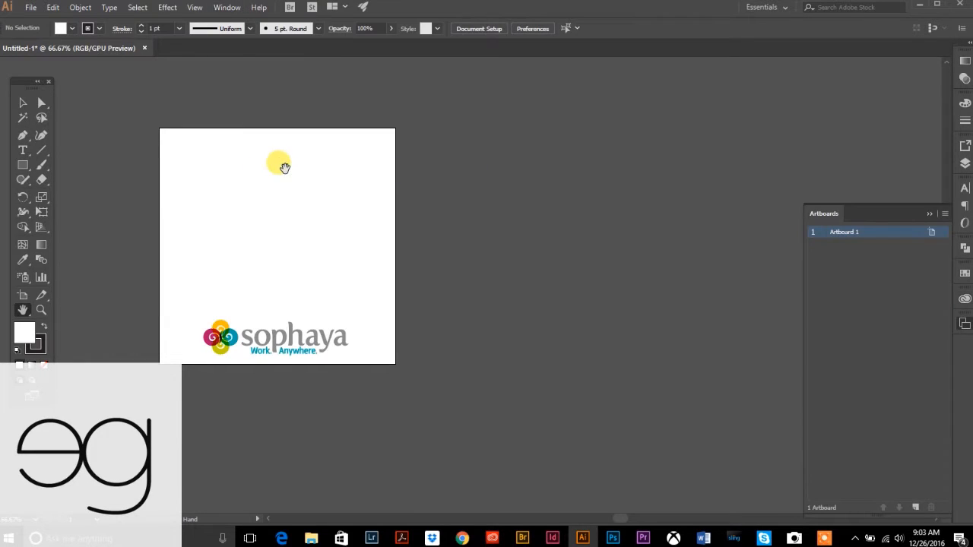
double_click(842, 236)
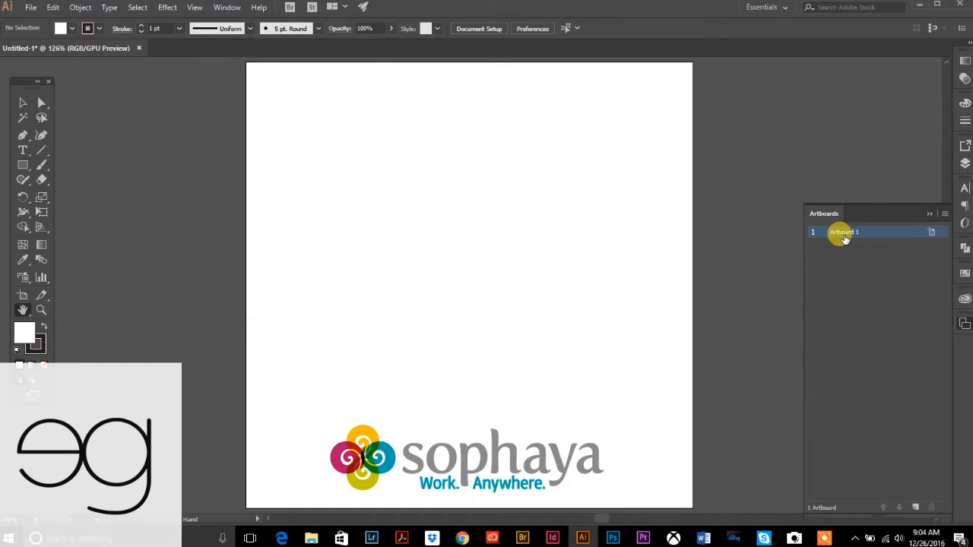
double_click(841, 233)
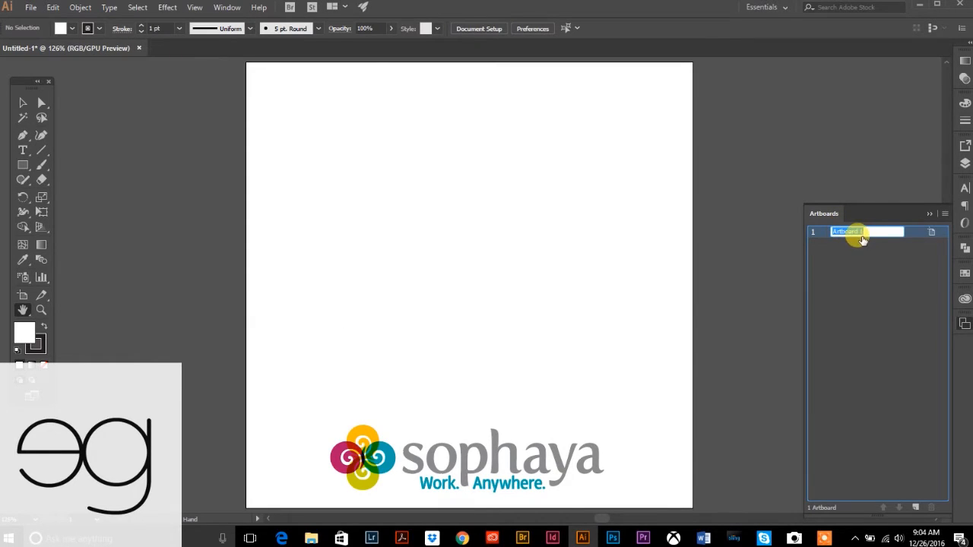
text(Sophaya)
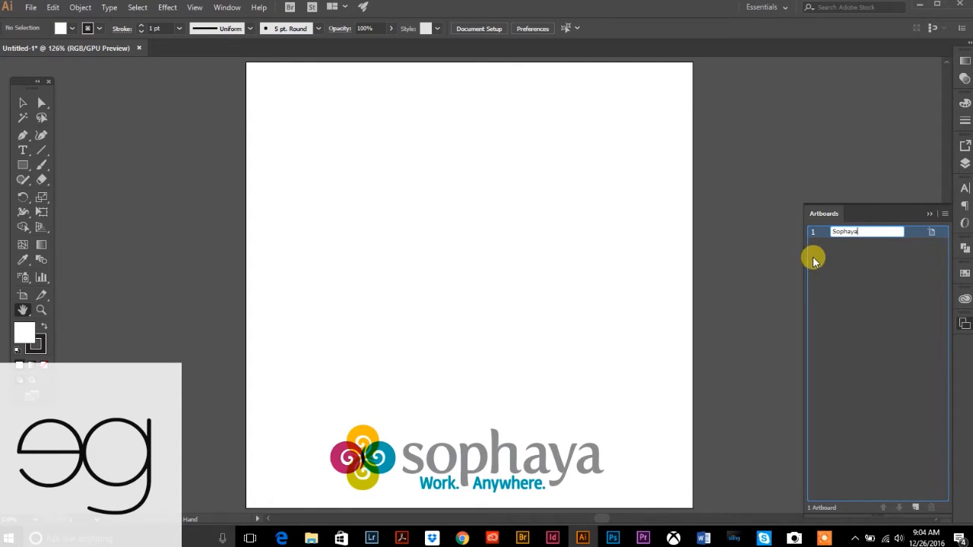
click(836, 276)
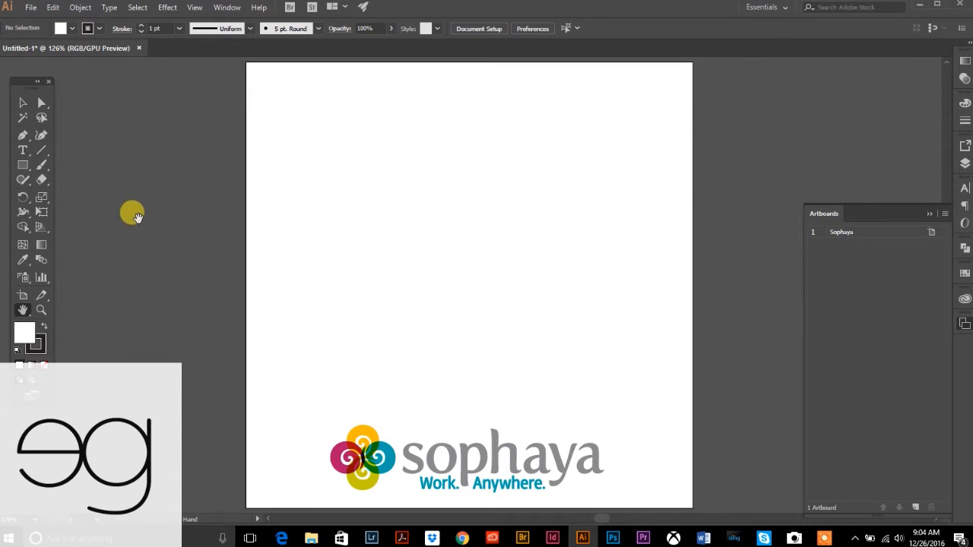
- Zoom back out to view the whole Sophaya artboard
click(42, 310)
click(22, 103)
click(42, 310)
alt+click(573, 346)
alt+click(555, 283)
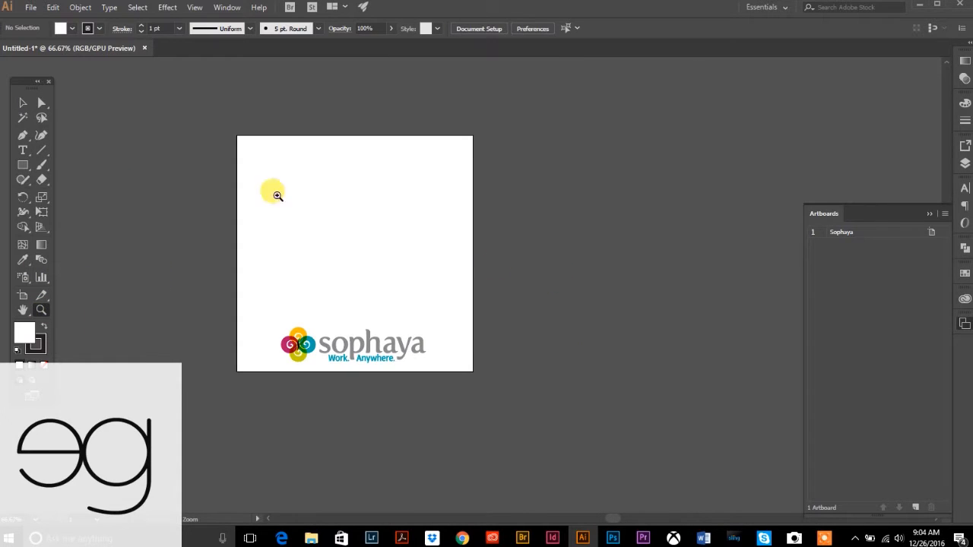
click(23, 103)
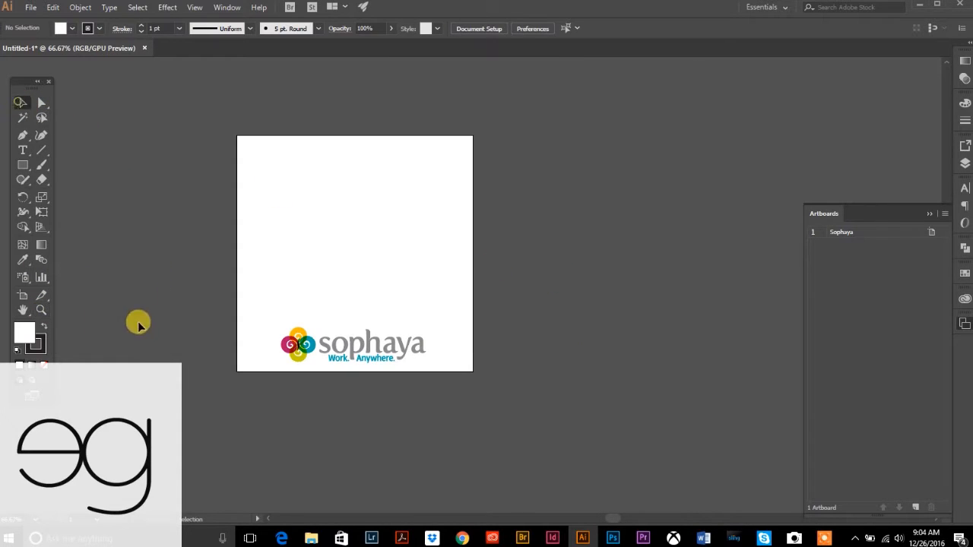
- Alt-drag the Sophaya artboard to the right to create 'Sophaya copy' with its logo
click(22, 297)
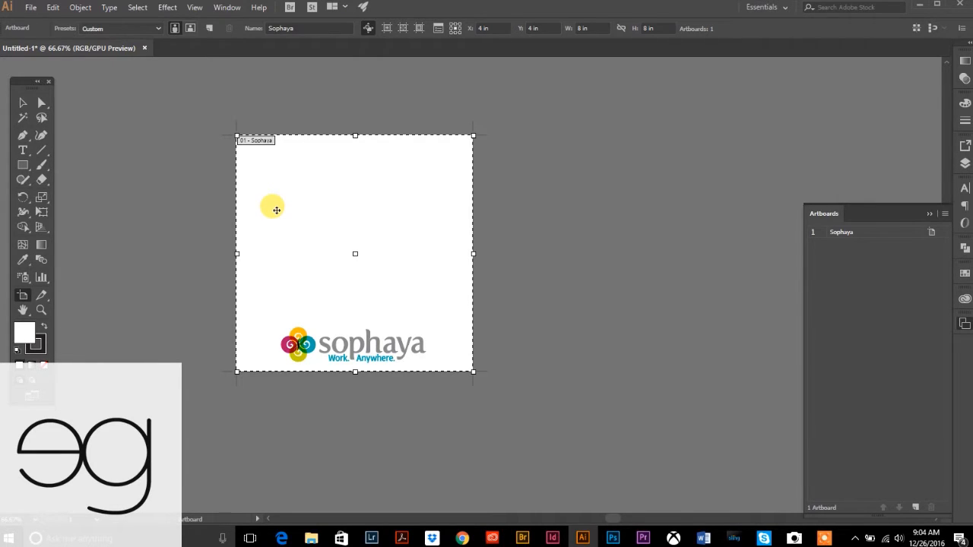
drag(272, 173, 272, 178)
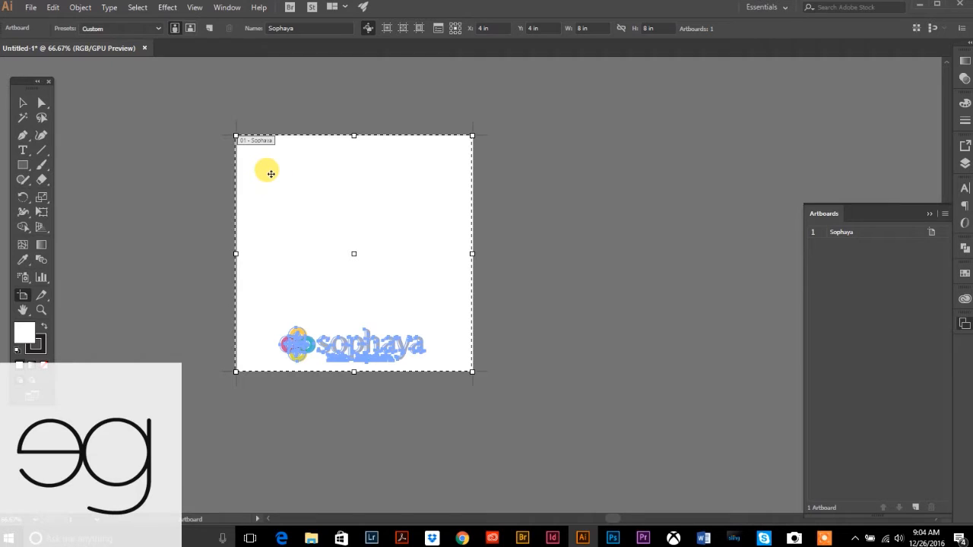
drag(270, 175, 521, 214)
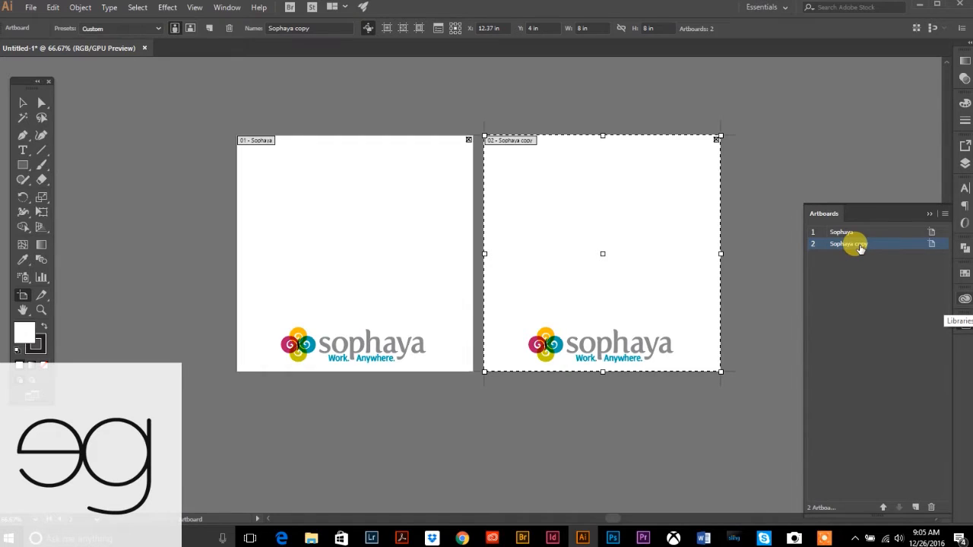
click(41, 310)
alt+click(628, 322)
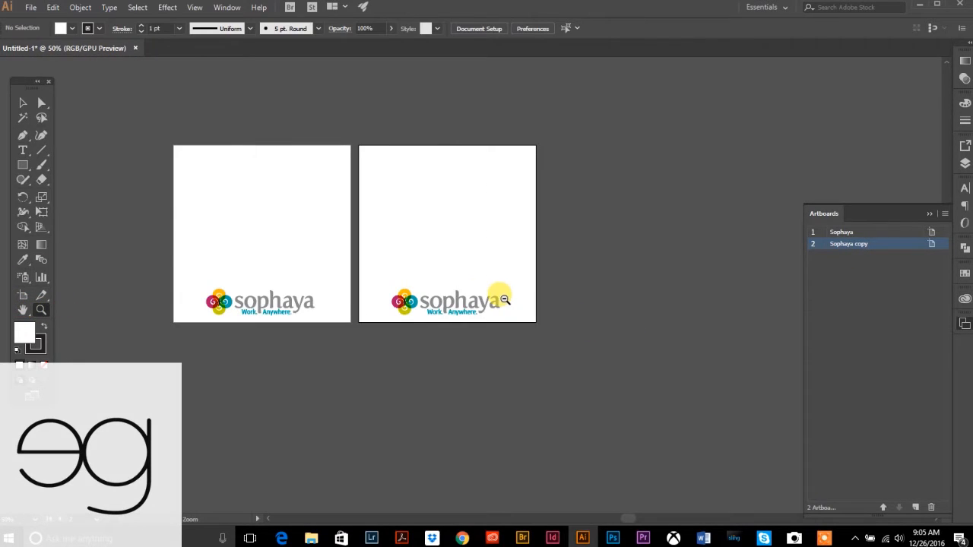
click(21, 102)
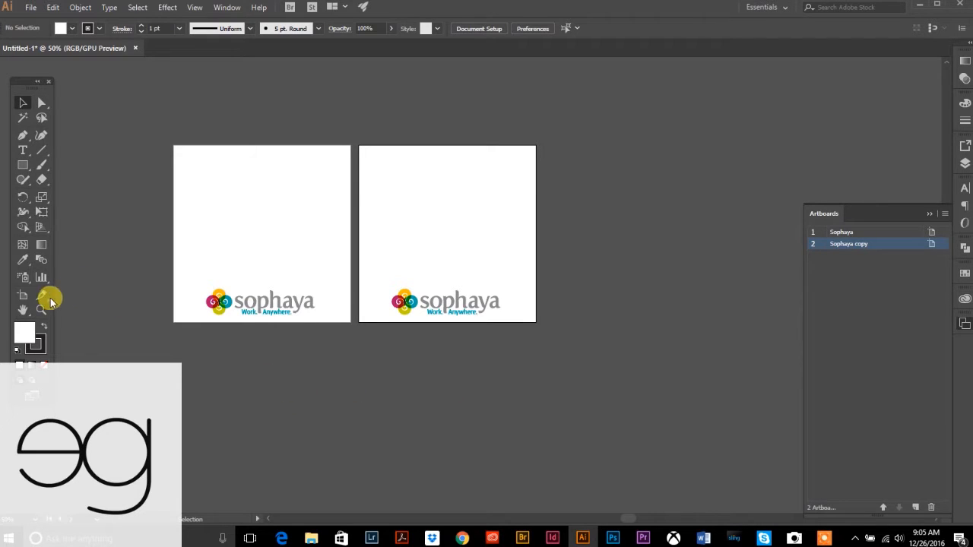
- Alt-drag artboard copies into a third column and second and third rows, completing a 3×3 grid
click(21, 295)
drag(391, 198, 571, 224)
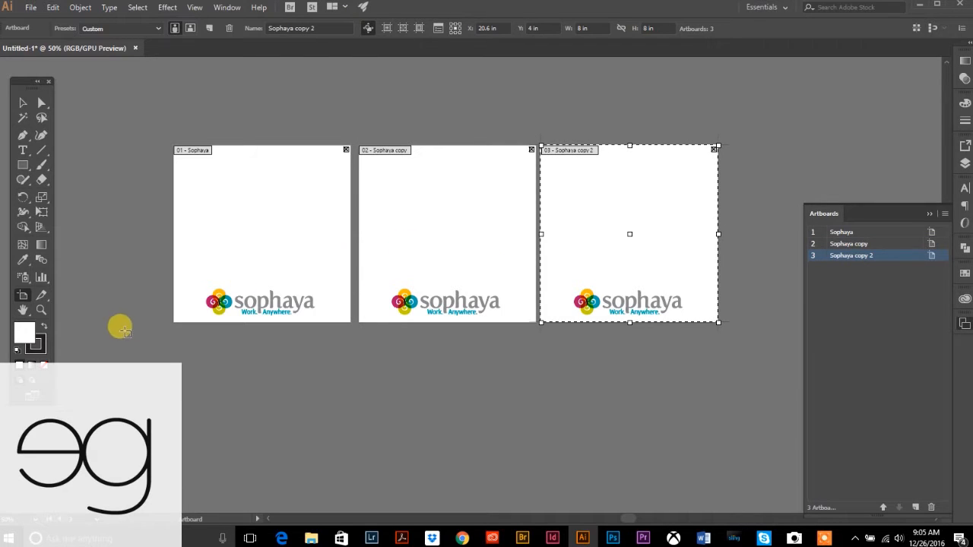
drag(593, 215, 589, 414)
key(ctrl+z)
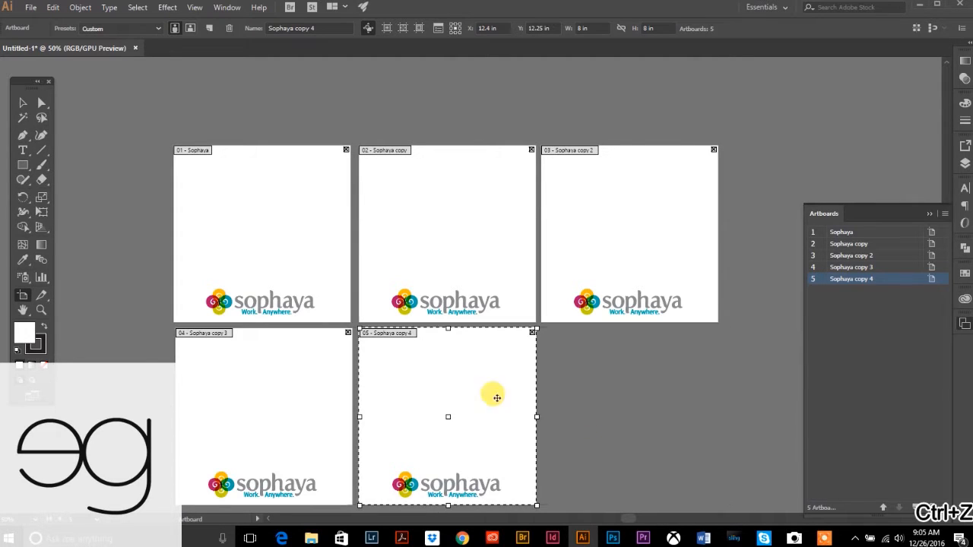
drag(398, 383, 582, 393)
scroll(581, 392, down, 4)
drag(581, 235, 579, 423)
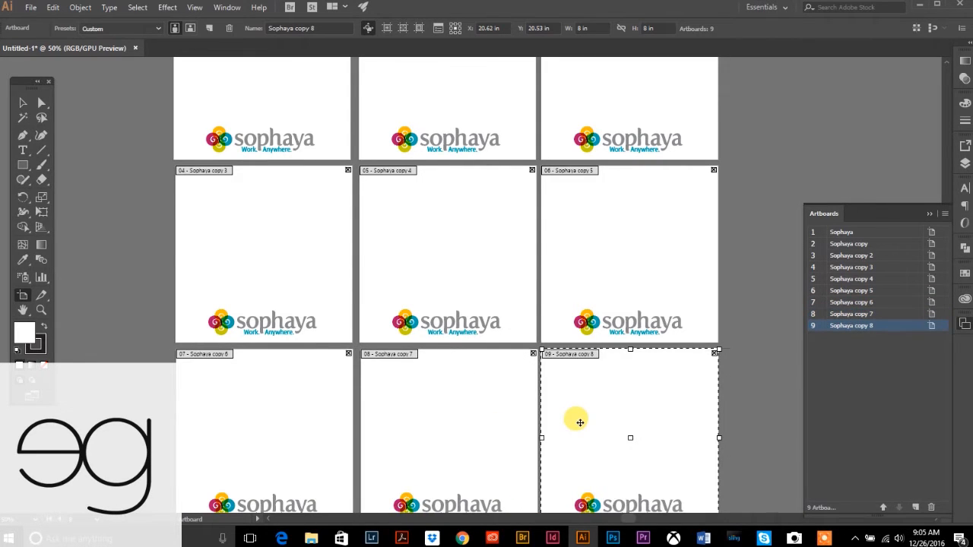
scroll(467, 434, down, 3)
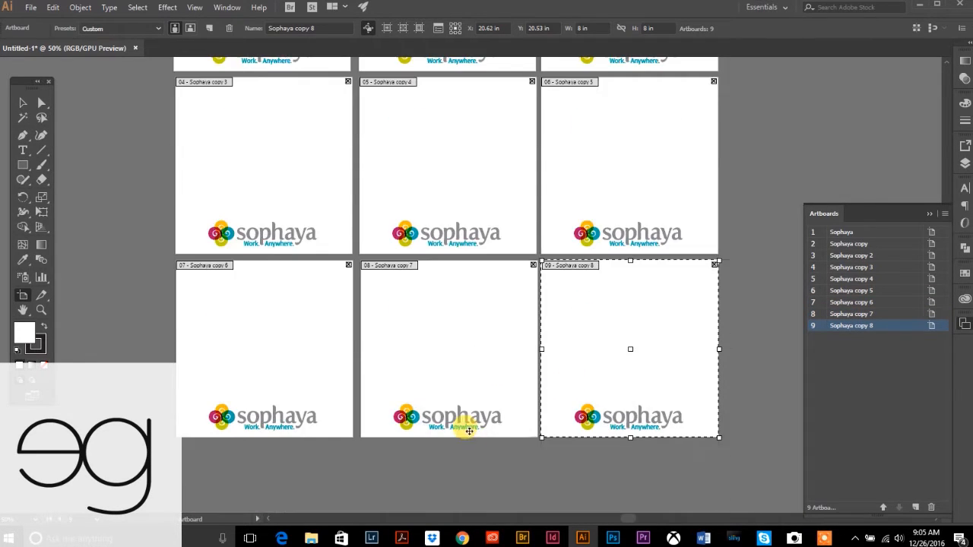
- Zoom out to check all nine artboards, then bring up the Hashtags document in Chrome
click(44, 311)
alt+click(456, 313)
alt+click(559, 339)
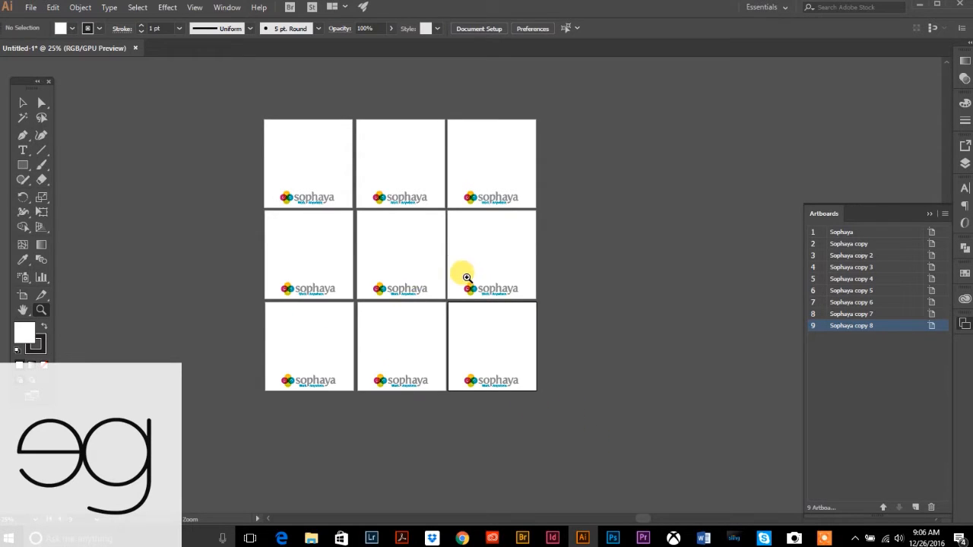
click(23, 103)
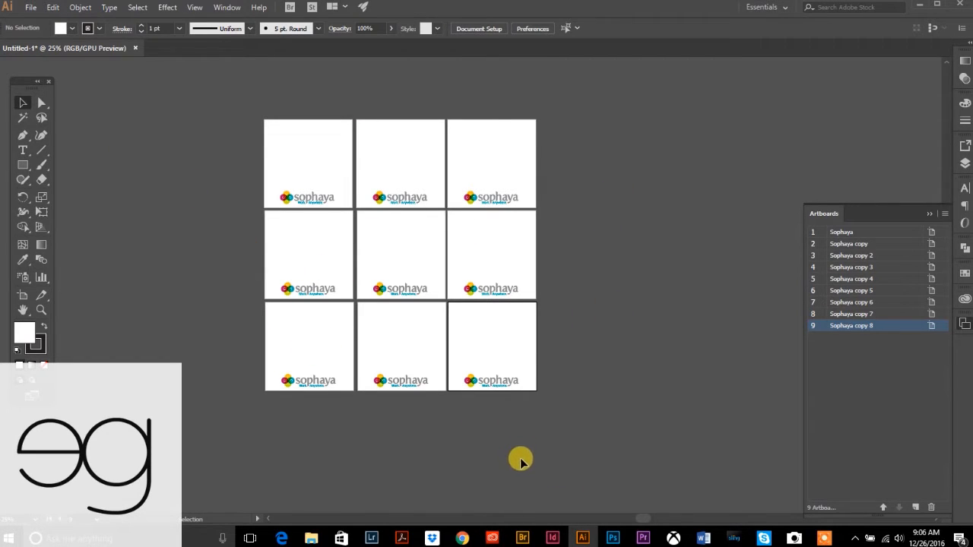
click(473, 536)
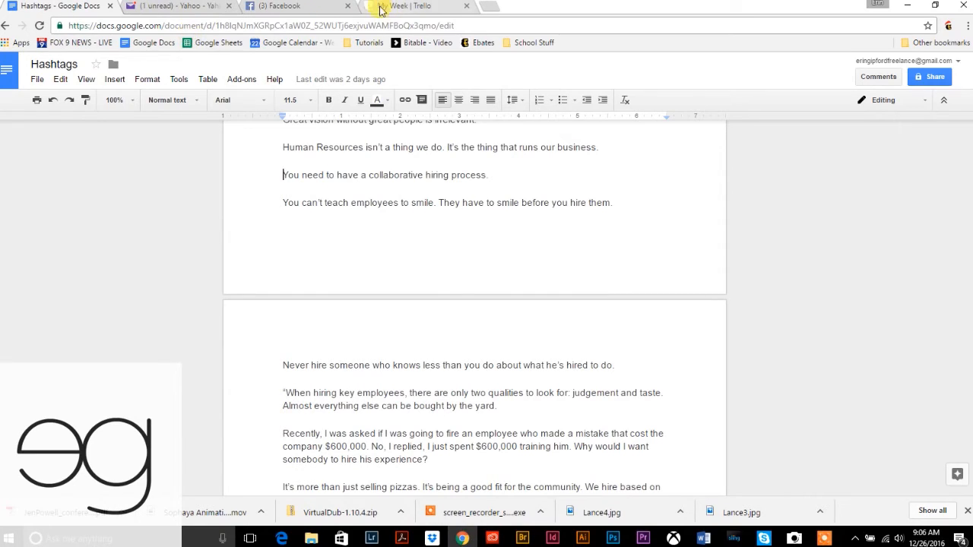
- Select and copy the hiring quote paragraphs in the Hashtags document
scroll(401, 330, up, 2)
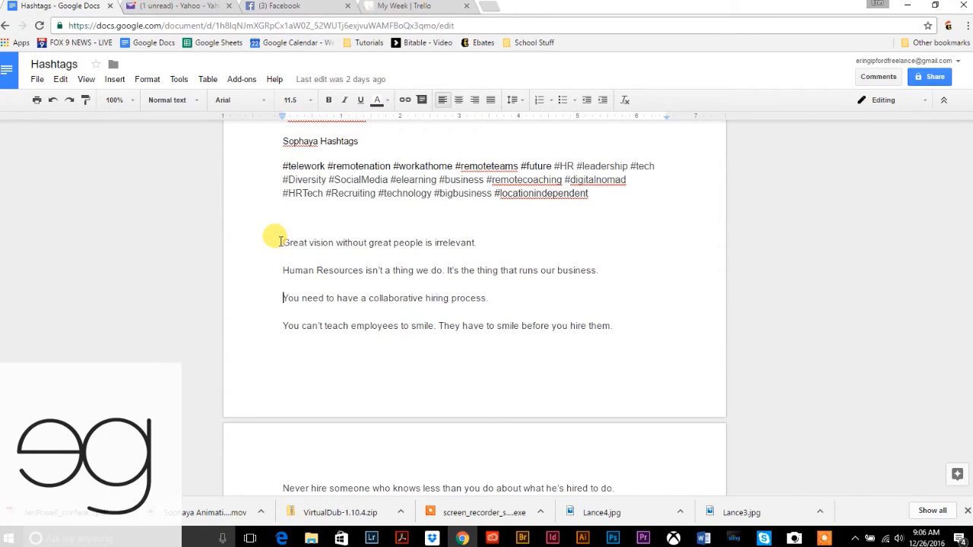
drag(283, 243, 534, 362)
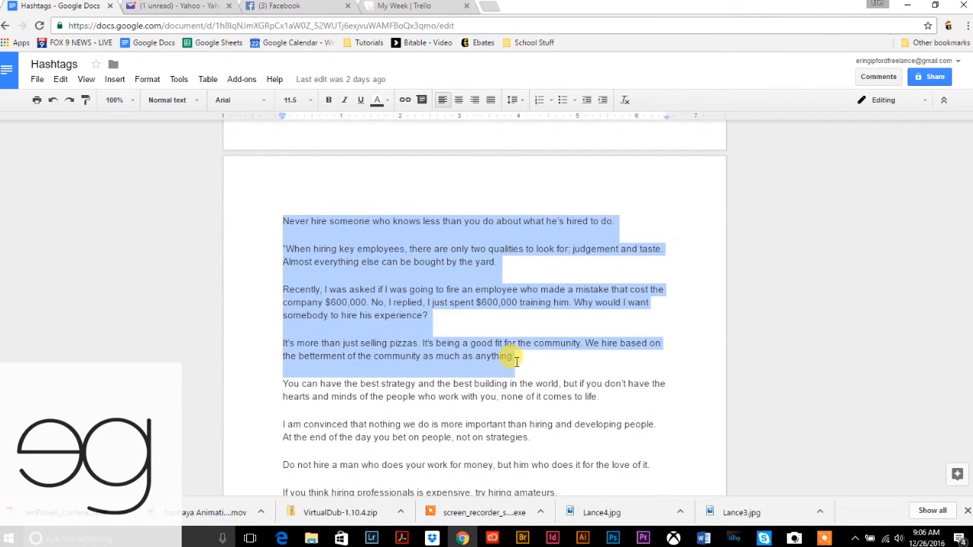
key(ctrl+c)
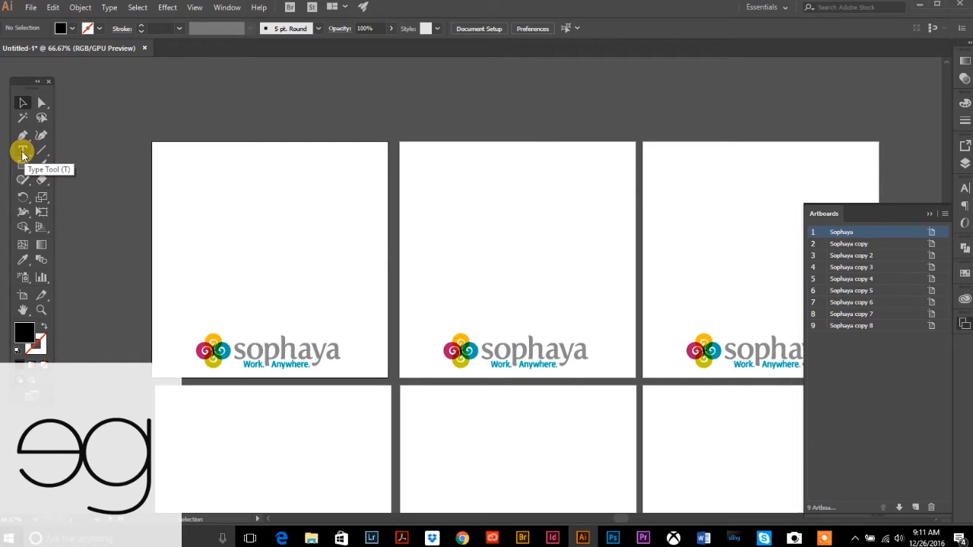
- Draw an area-type frame above the logo on artboard 1 and paste the hiring quotes into it
click(23, 152)
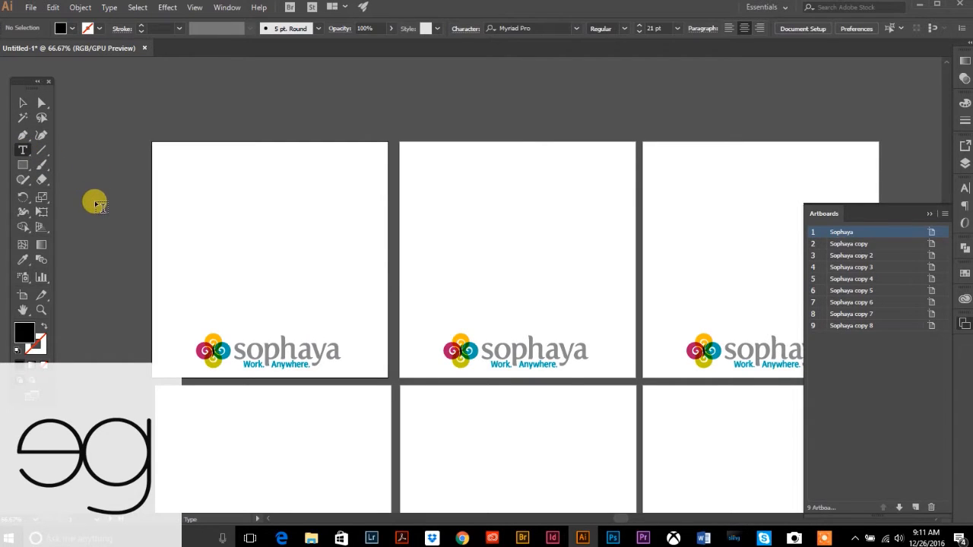
scroll(96, 204, down, 1)
drag(167, 126, 378, 295)
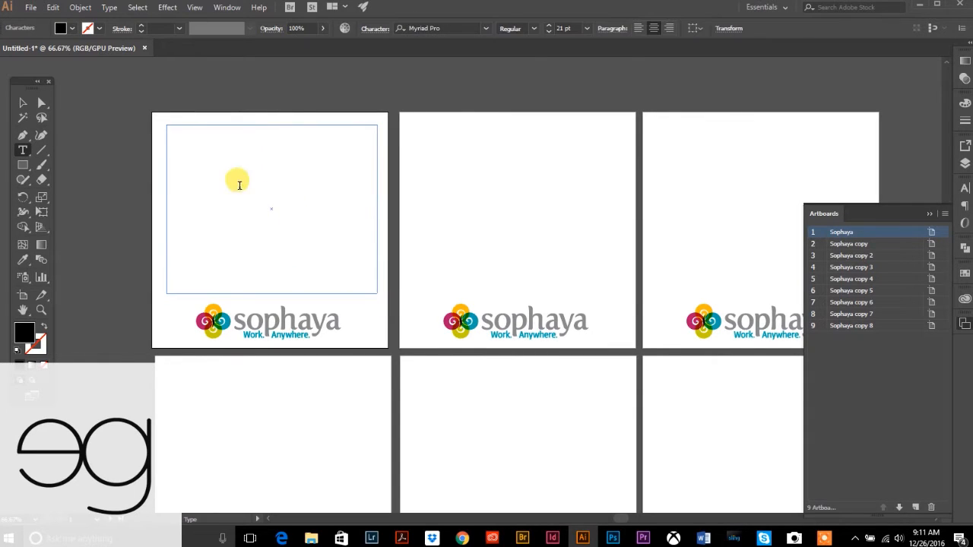
key(ctrl+v)
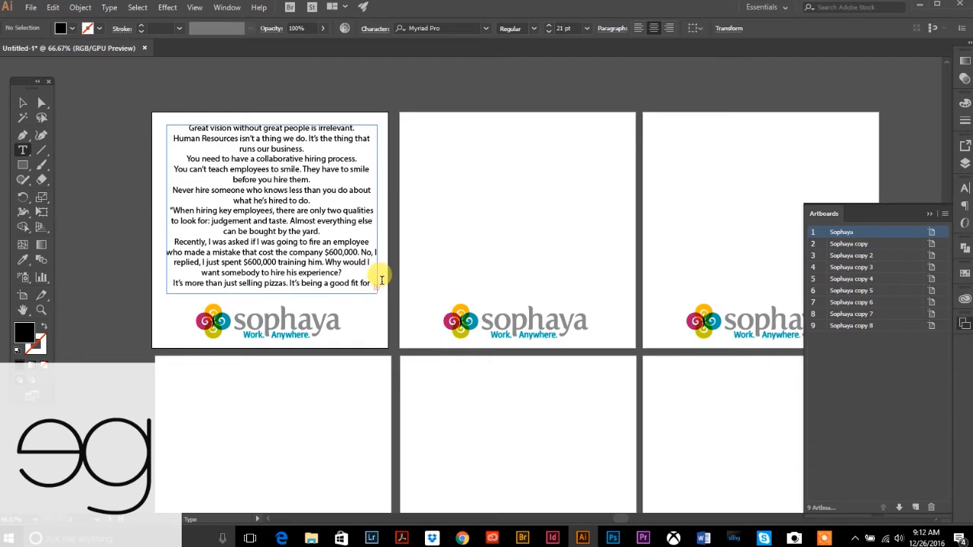
- Thread the overflowing quote text into a new linked frame on the Sophaya copy artboard
click(41, 309)
click(352, 257)
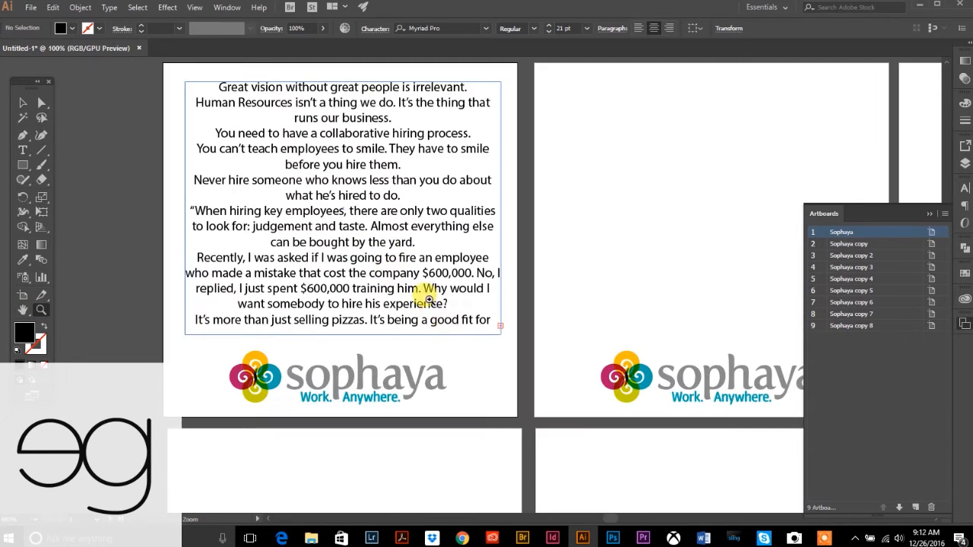
click(485, 310)
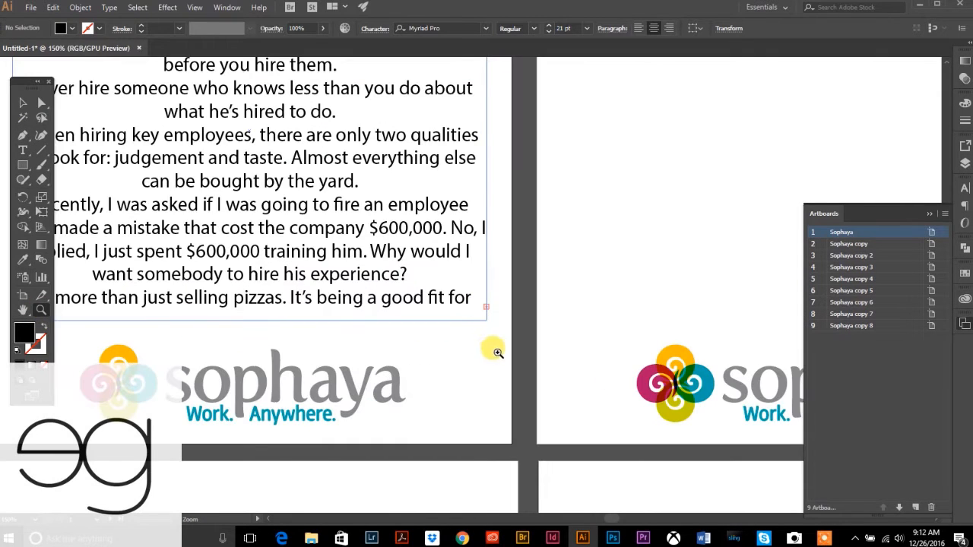
click(22, 103)
click(486, 308)
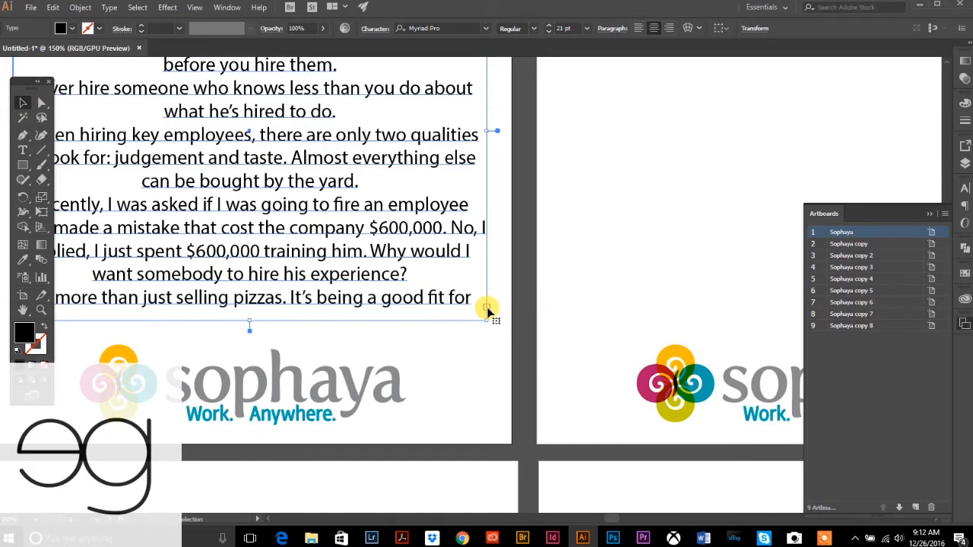
key(t)
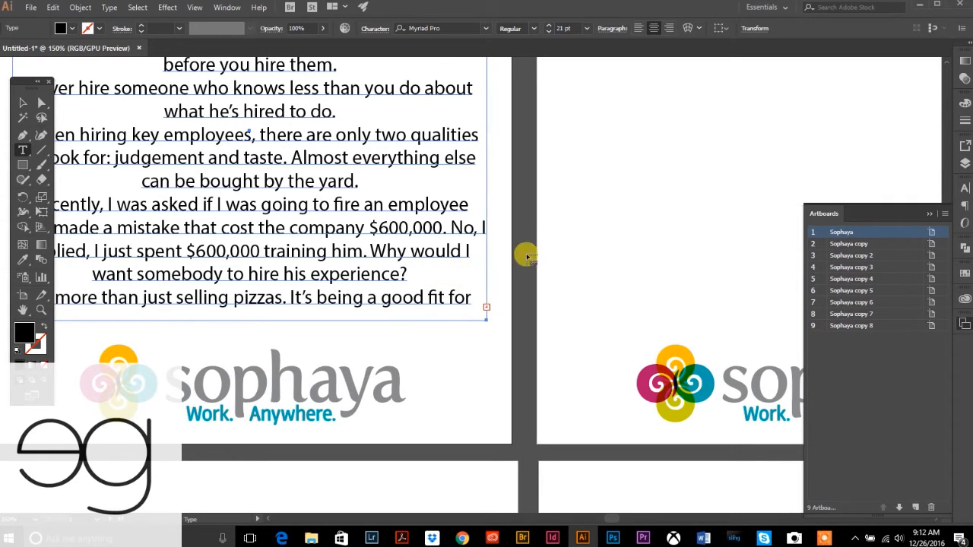
drag(632, 180, 314, 298)
drag(217, 85, 678, 442)
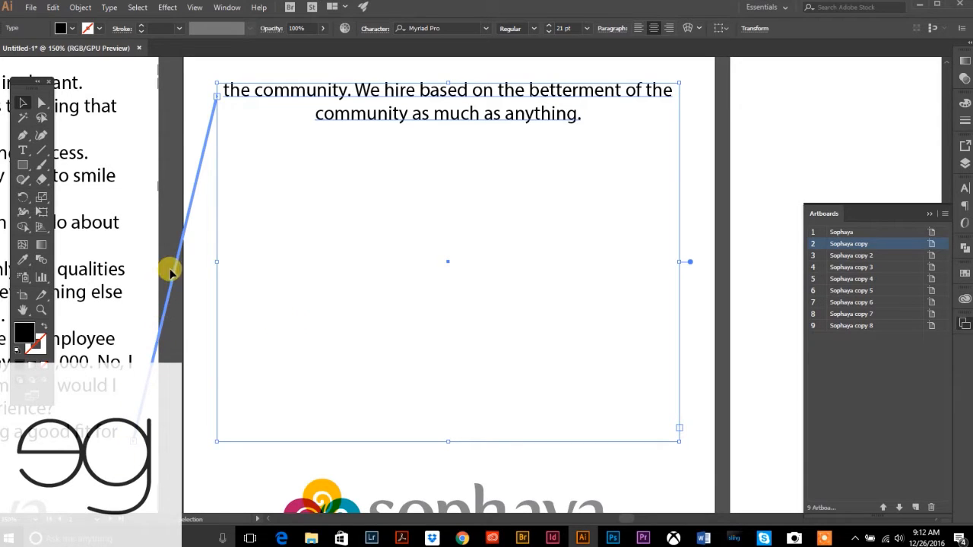
- Check both linked text frames, then zoom out to show several artboards and deselect
click(85, 179)
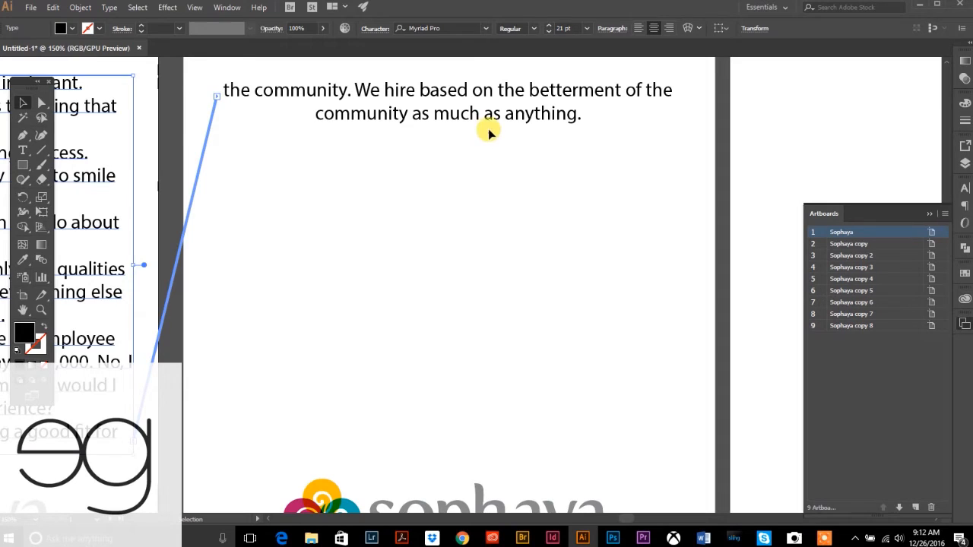
click(488, 131)
click(41, 312)
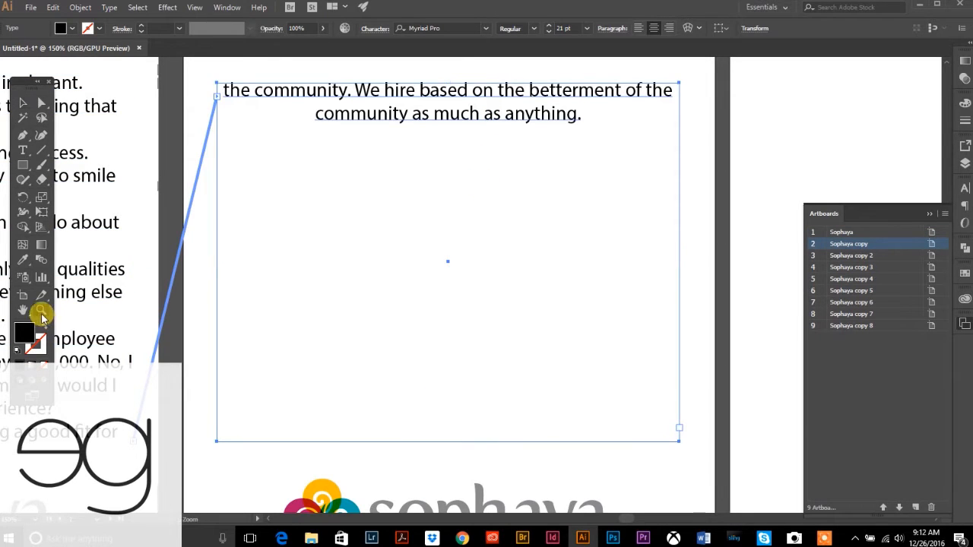
alt+click(391, 294)
alt+click(425, 322)
click(27, 107)
click(101, 109)
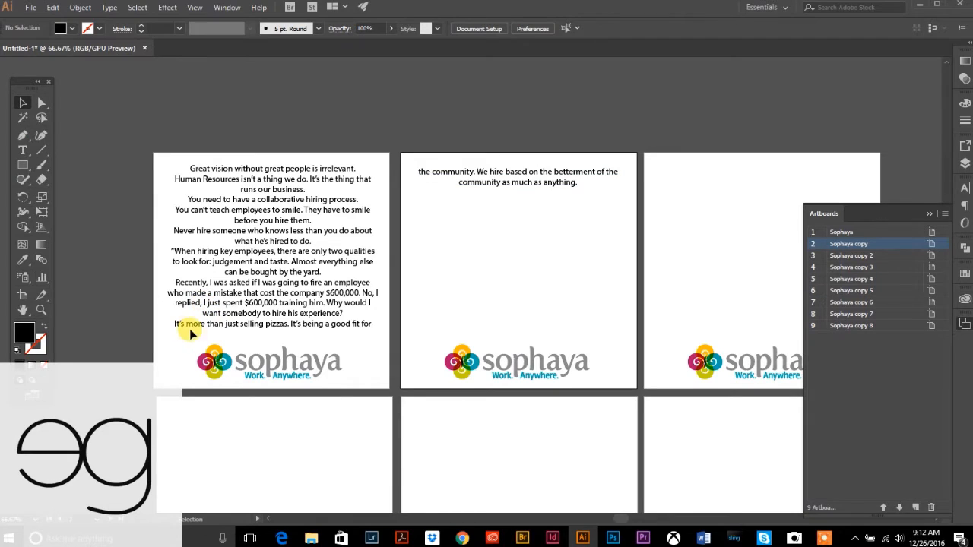
- Shrink the first artboard's quote frame to a single quote line so text flows onward
click(275, 325)
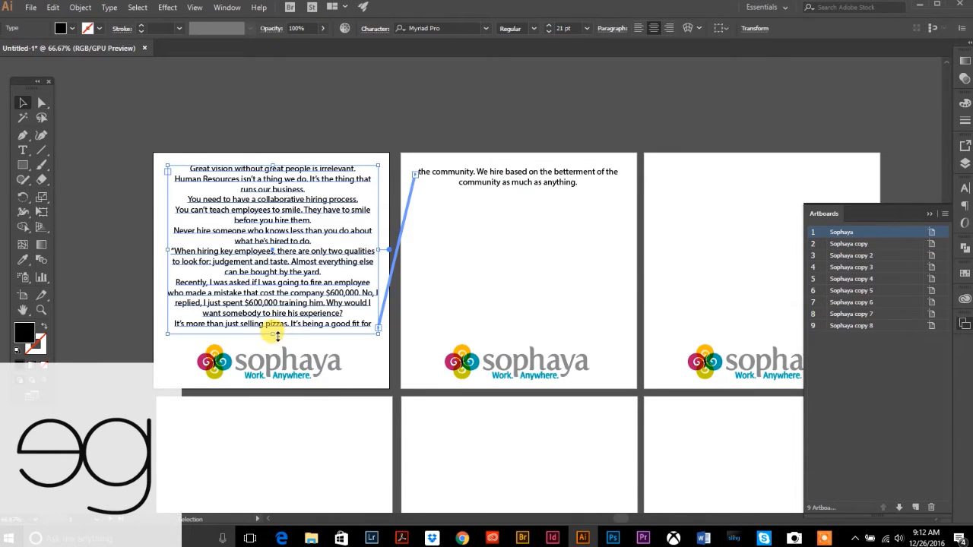
drag(275, 334, 286, 219)
drag(293, 194, 293, 177)
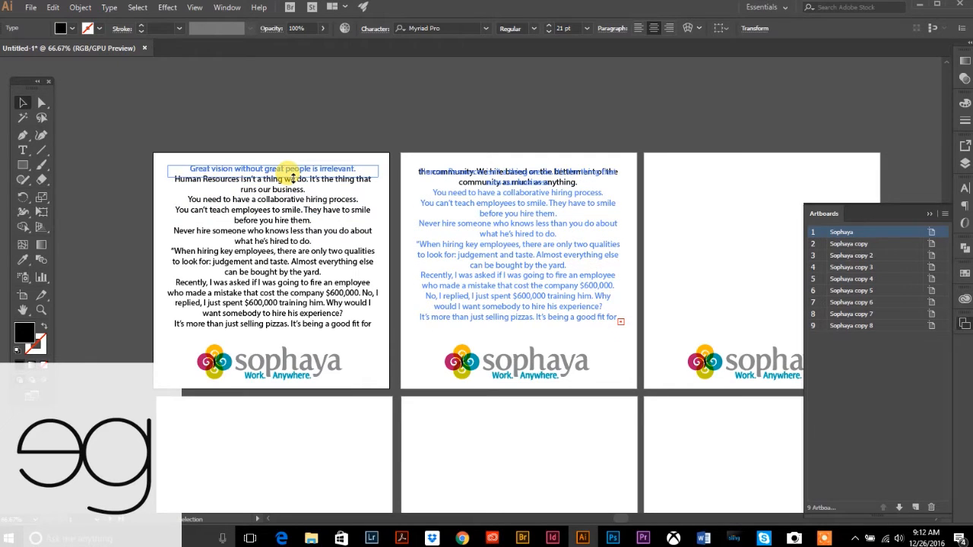
drag(293, 177, 293, 174)
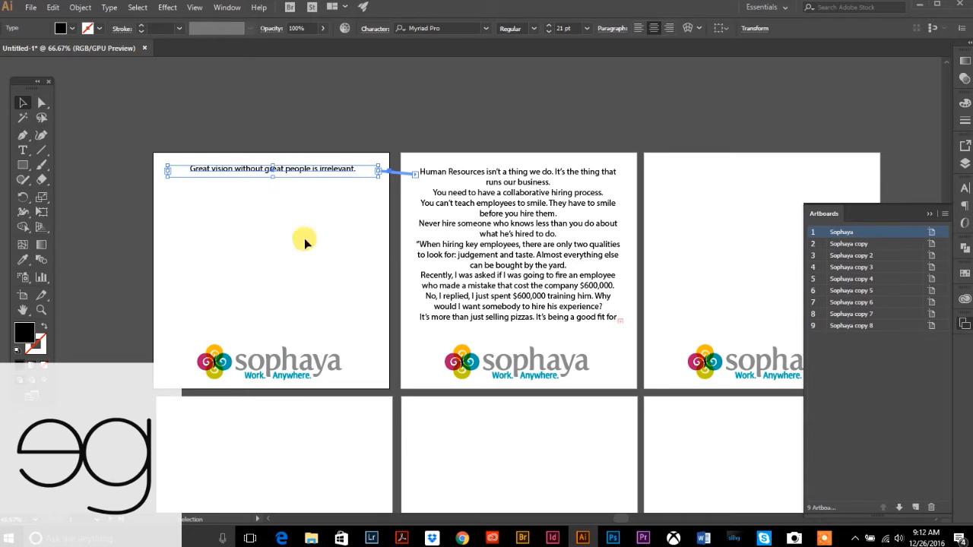
- Draw a new linked text area on the third artboard, Sophaya copy 2, for the remaining quotes
click(502, 279)
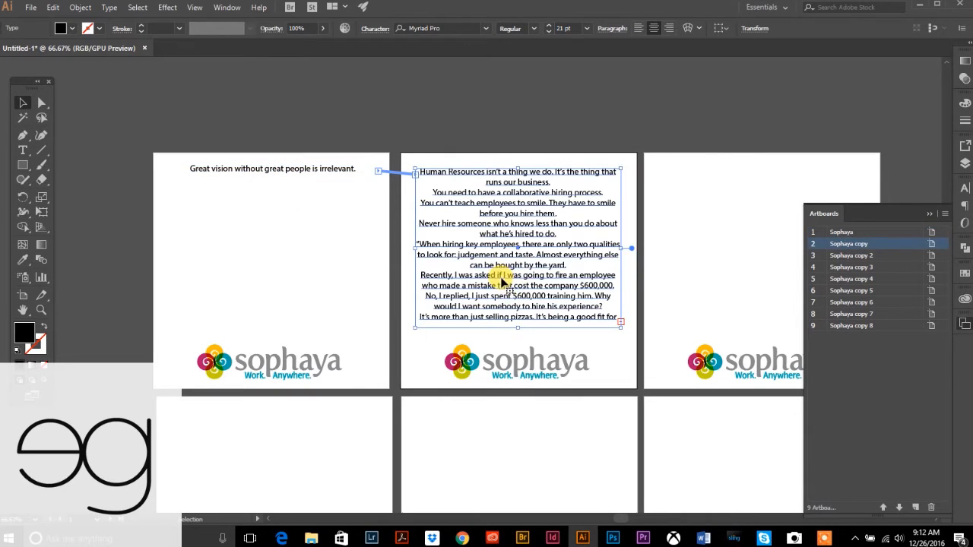
drag(602, 116, 432, 101)
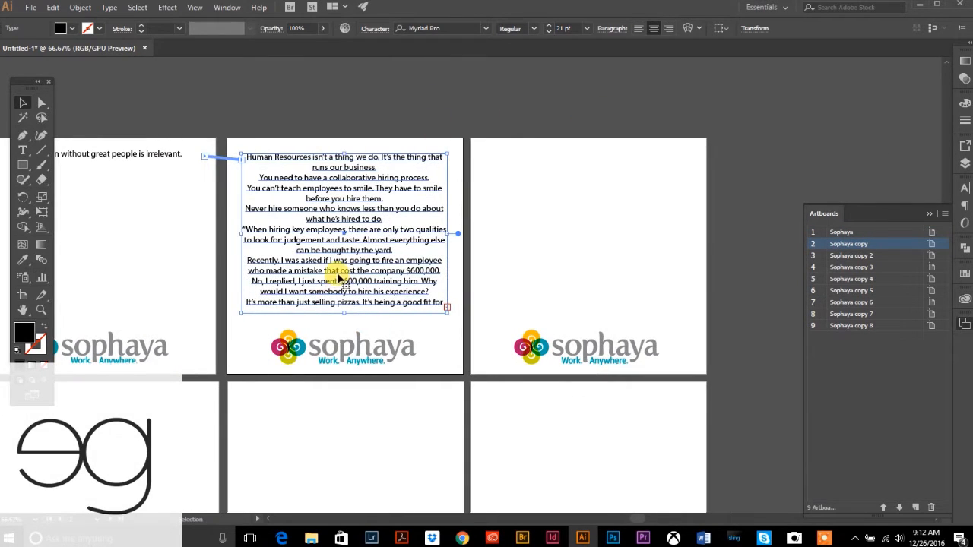
key(t)
drag(486, 153, 685, 325)
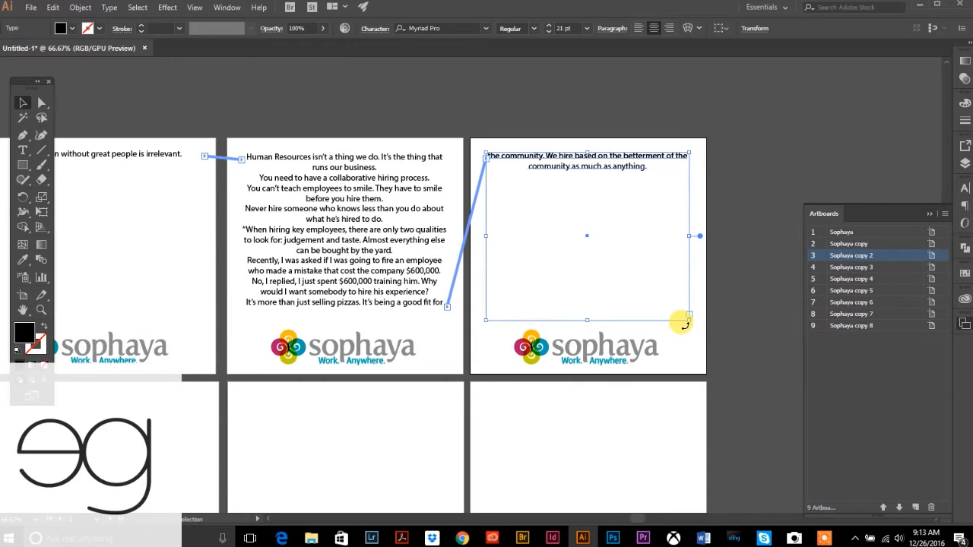
- Shorten the quote frames on artboards 2 and 3, leaving the third frame at five lines
click(355, 303)
drag(347, 311, 356, 172)
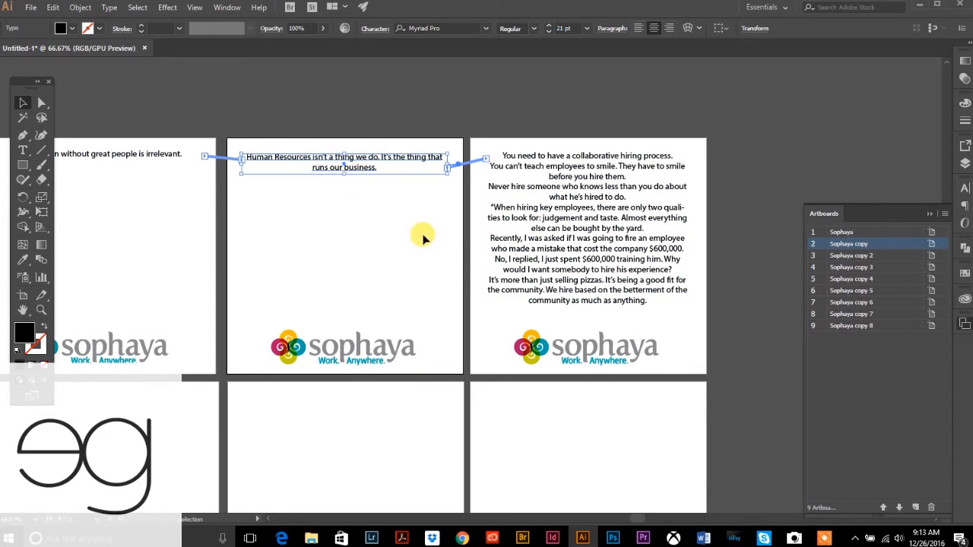
click(571, 244)
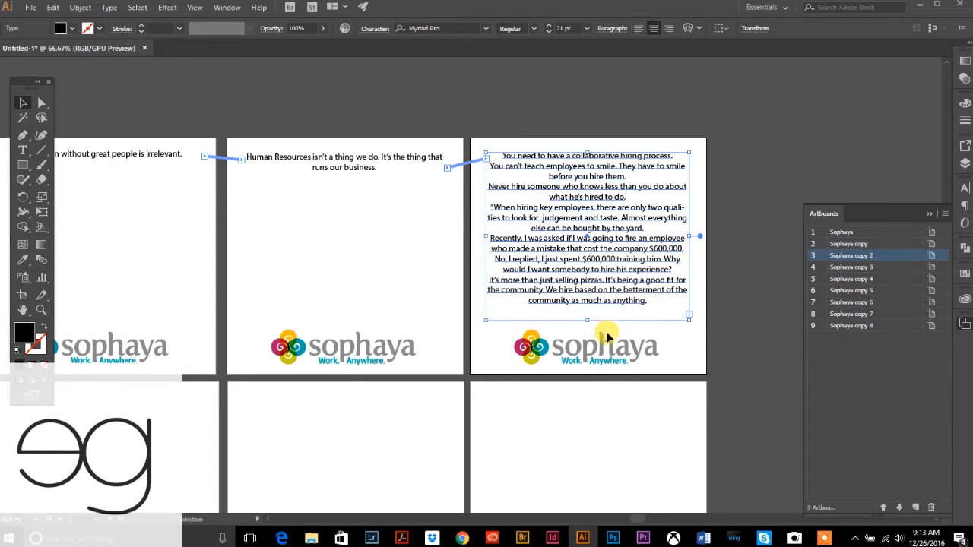
mouse_move(587, 323)
mouse_down()
mouse_move(598, 243)
mouse_move(579, 199)
mouse_move(590, 164)
mouse_up()
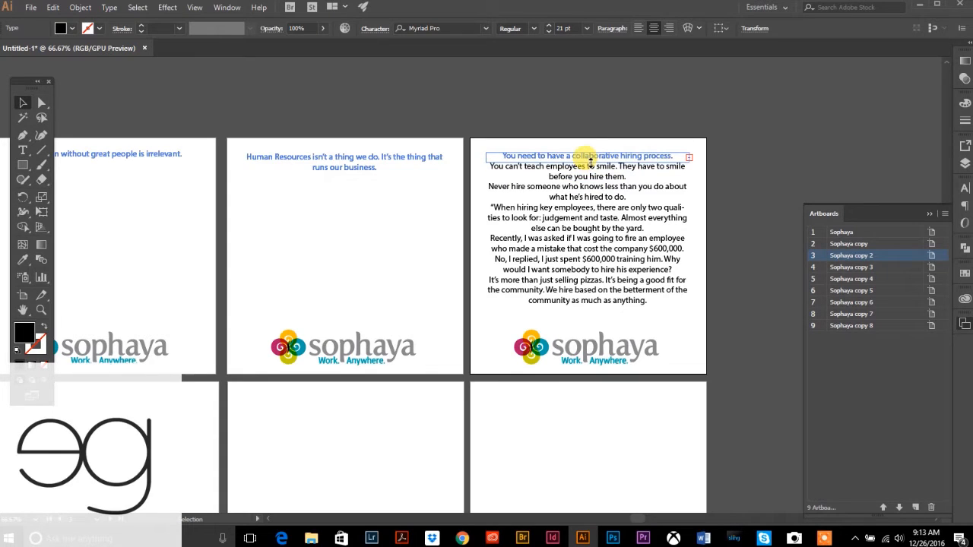
drag(592, 176, 615, 219)
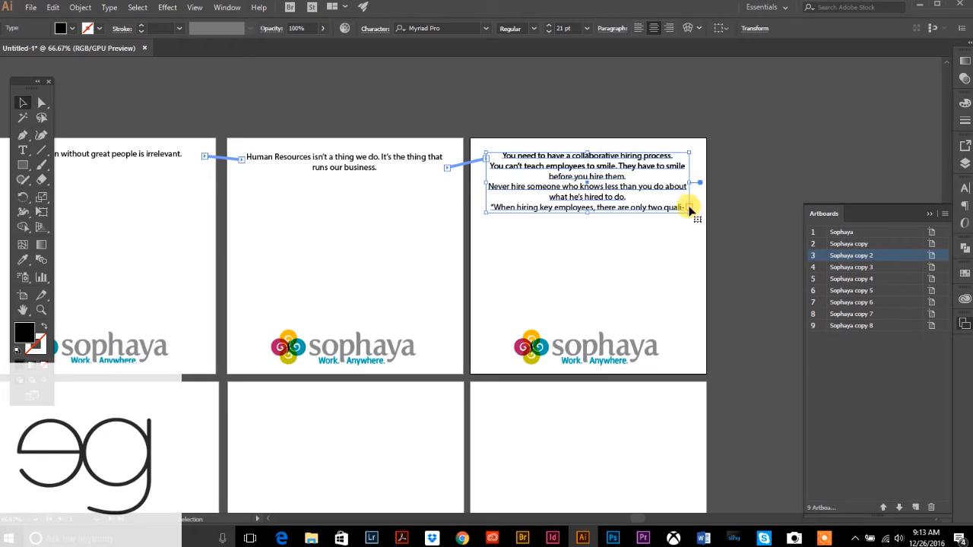
- Draw a new threaded text frame on artboard 4 to continue the quote
key(t)
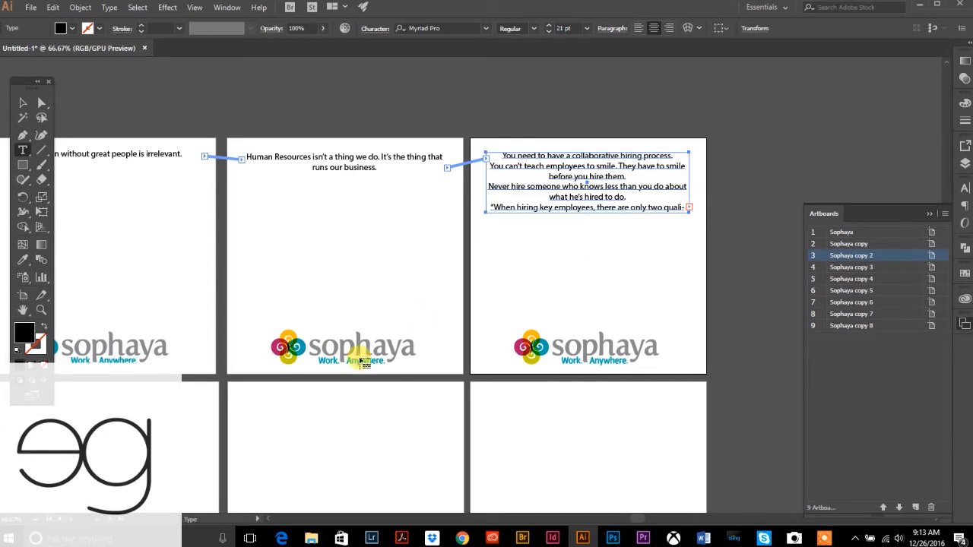
drag(246, 341, 524, 119)
drag(276, 155, 477, 325)
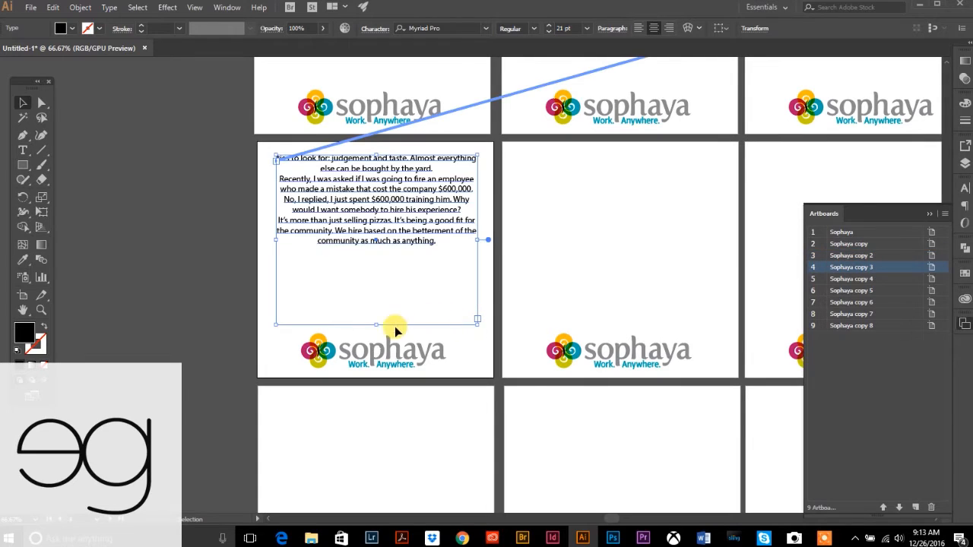
- Shorten the fourth frame and thread its overflow into a two-line frame on artboard 5
drag(377, 326, 387, 211)
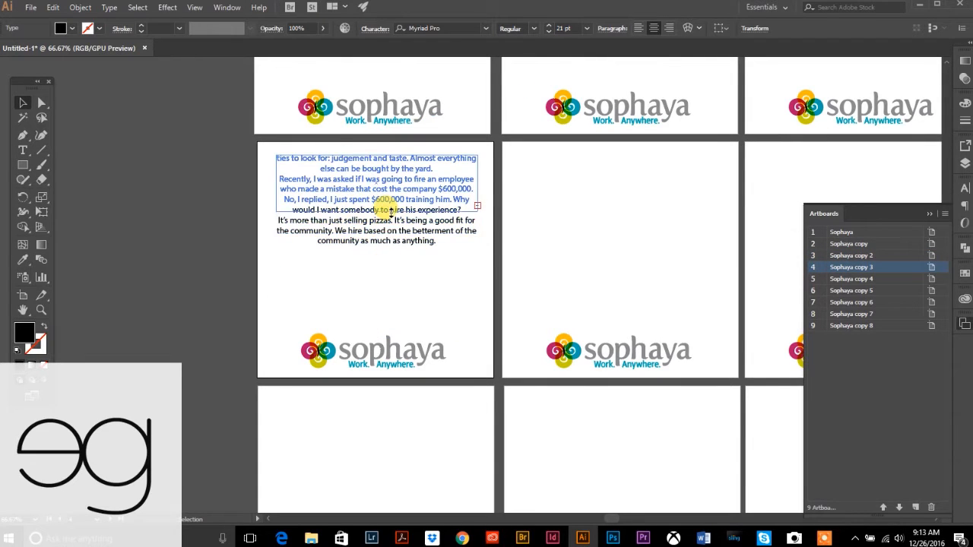
click(477, 205)
drag(521, 164, 719, 328)
scroll(474, 278, right, 5)
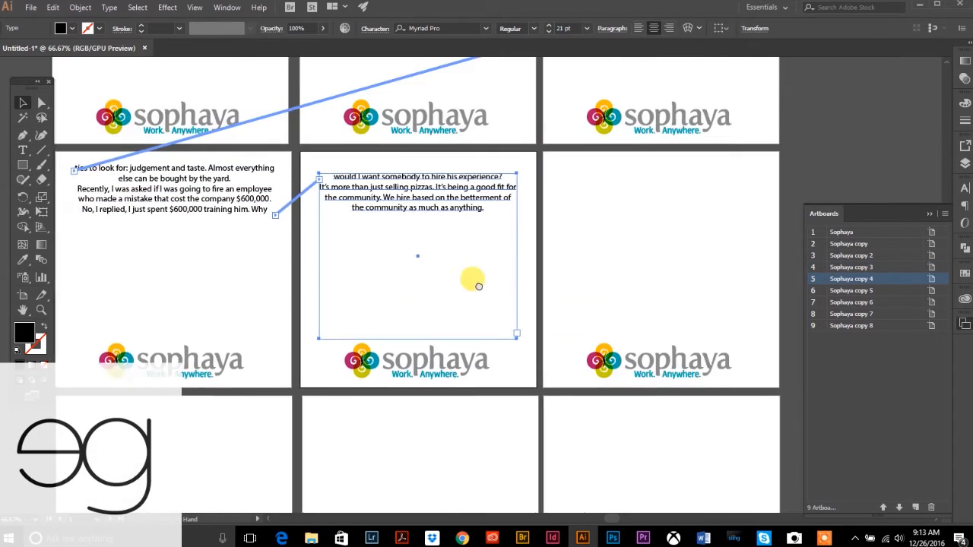
drag(279, 379, 366, 228)
- Thread the fifth frame's overflow onto artboard 6 and shorten the fourth frame further
click(381, 223)
drag(417, 206, 622, 366)
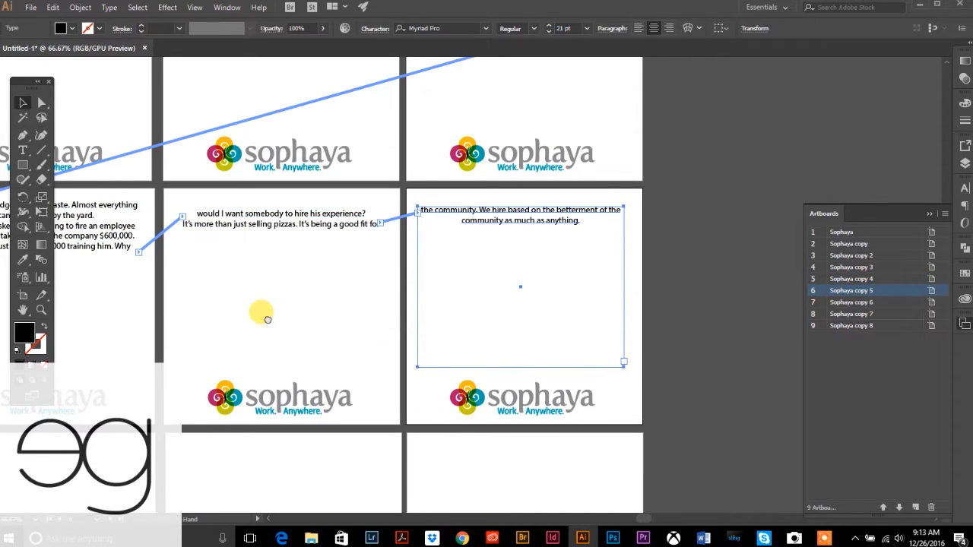
drag(259, 317, 419, 250)
click(274, 175)
drag(211, 184, 211, 154)
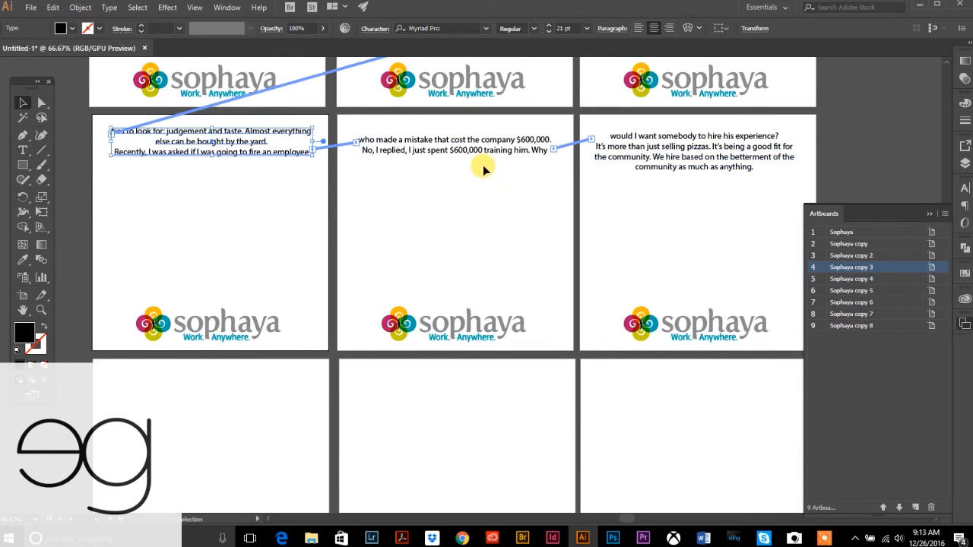
- Shorten the sixth artboard's frame and thread its overflow into a new frame on artboard 7
click(715, 167)
key(space)
drag(638, 212, 571, 198)
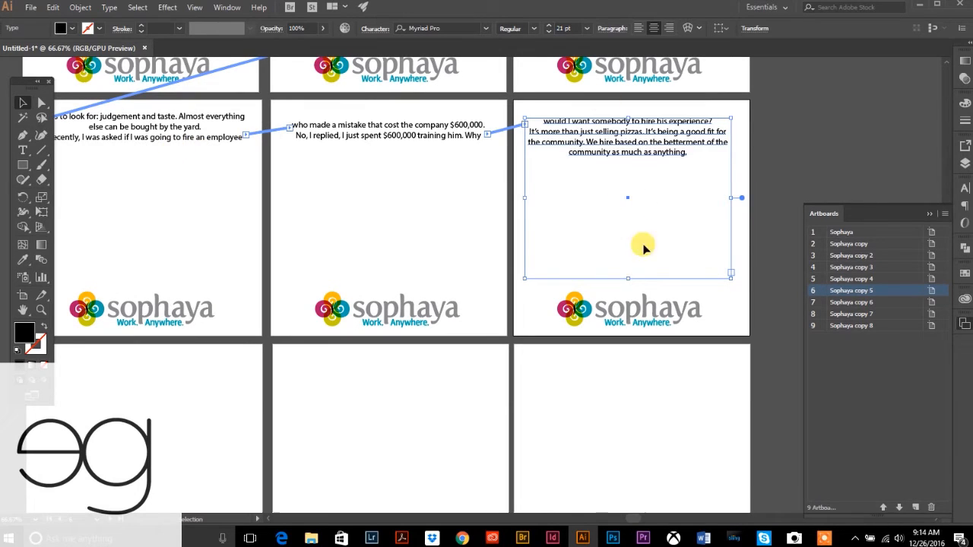
mouse_move(627, 277)
mouse_down()
mouse_move(621, 200)
mouse_move(635, 138)
mouse_up()
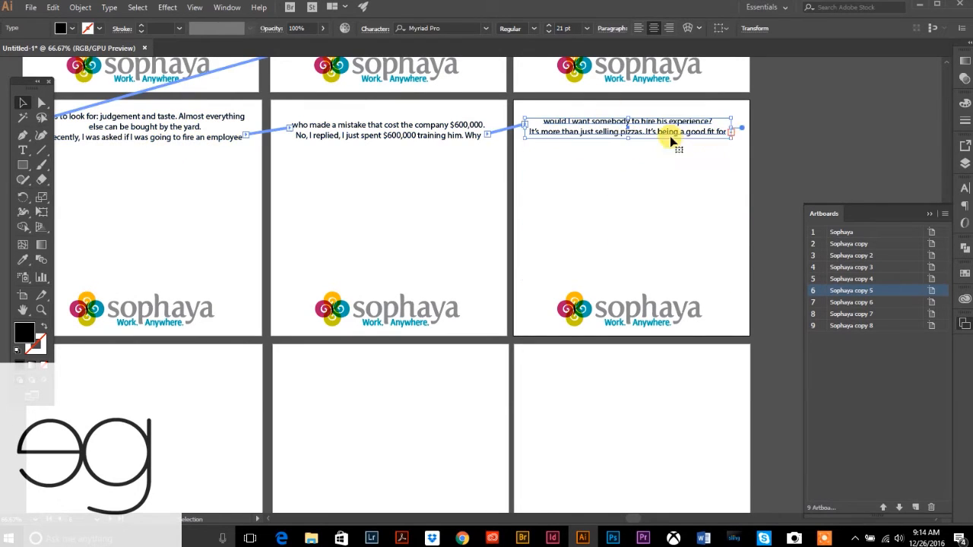
click(730, 134)
drag(227, 379, 292, 240)
drag(112, 224, 318, 377)
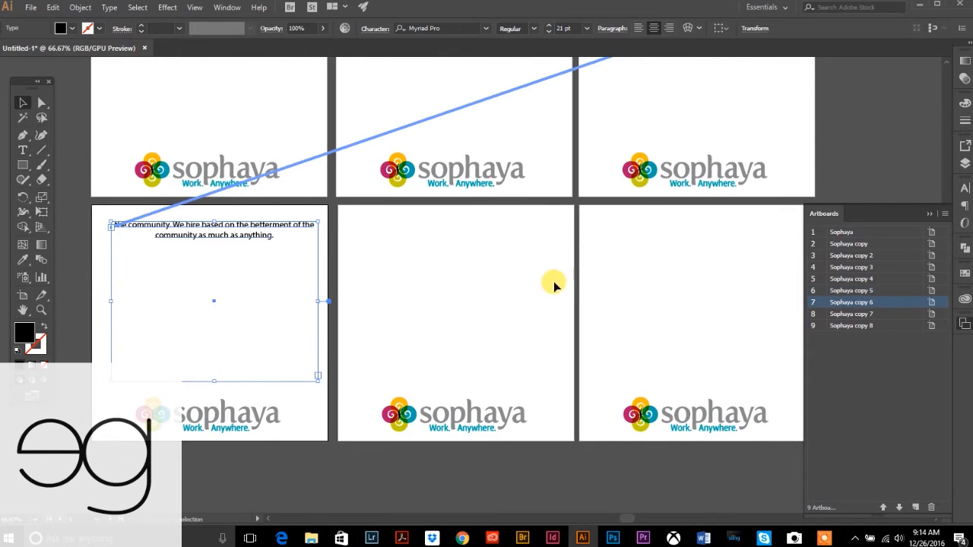
- Shorten the fourth and seventh artboards' text frames to two lines each
scroll(552, 288, up, 3)
click(207, 120)
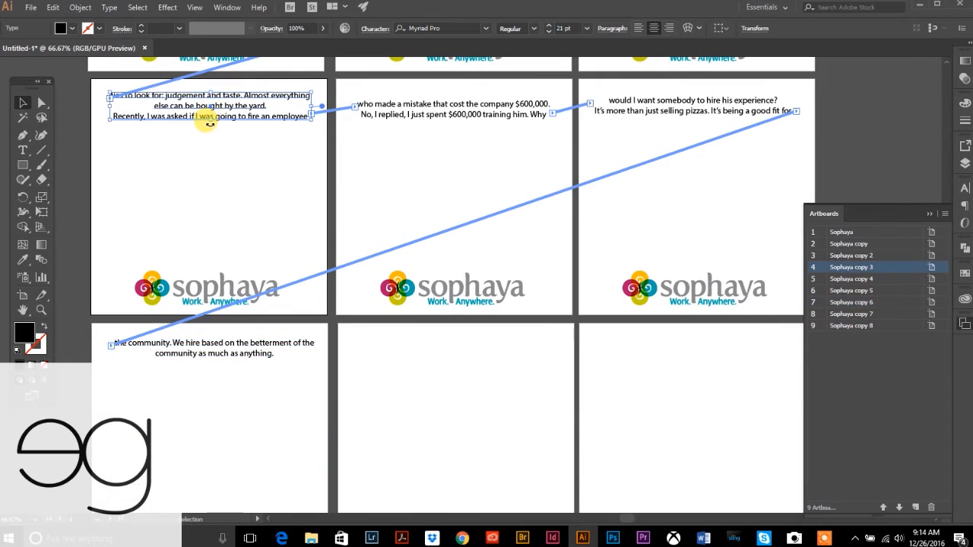
drag(207, 121, 207, 111)
click(228, 344)
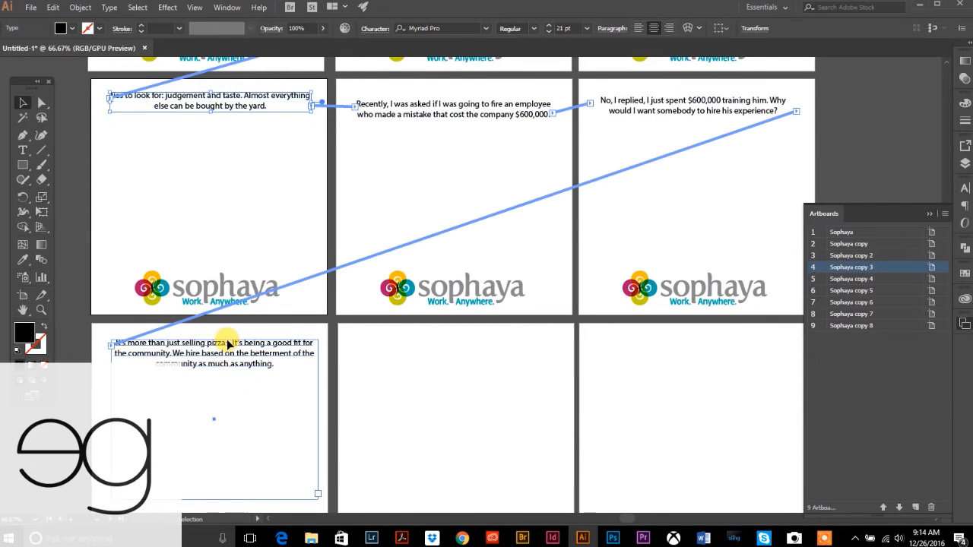
drag(212, 495, 206, 355)
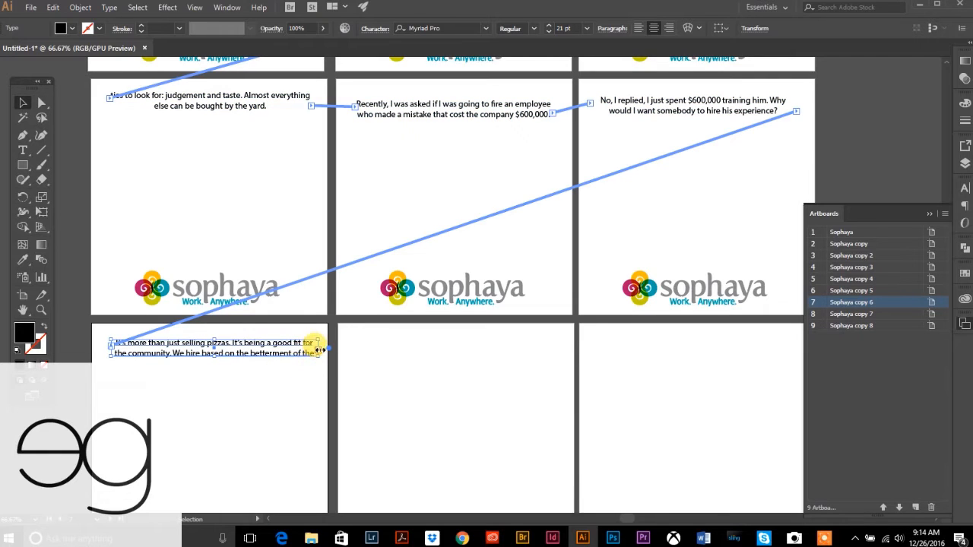
drag(216, 359, 218, 362)
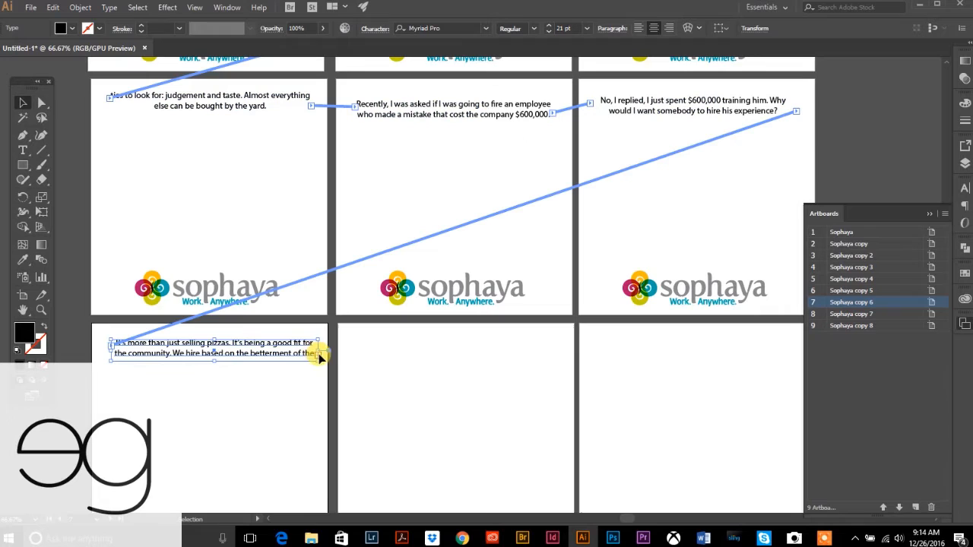
- Draw a linked text frame on the eighth artboard
key(t)
drag(352, 342, 565, 450)
key(Escape)
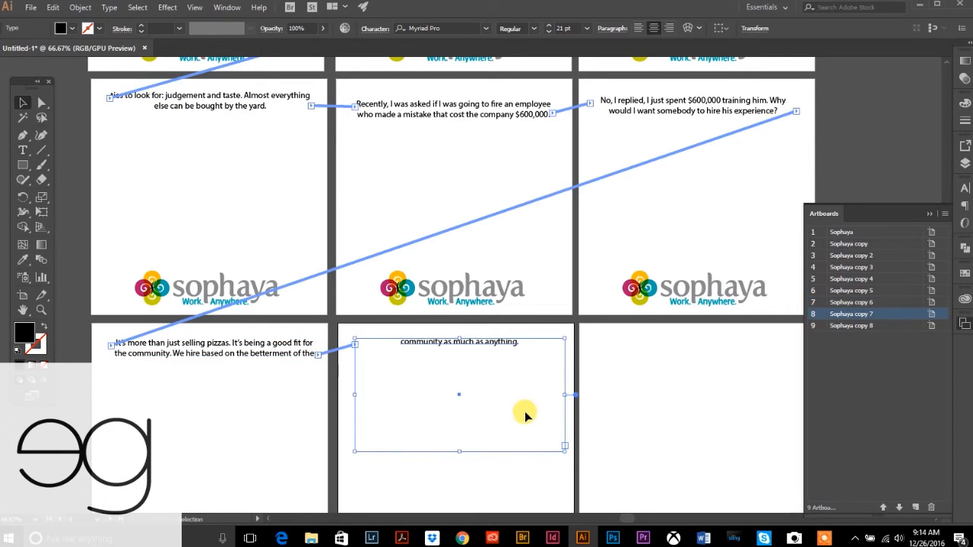
- Shorten the third artboard's text frame
scroll(522, 410, up, 5)
click(684, 171)
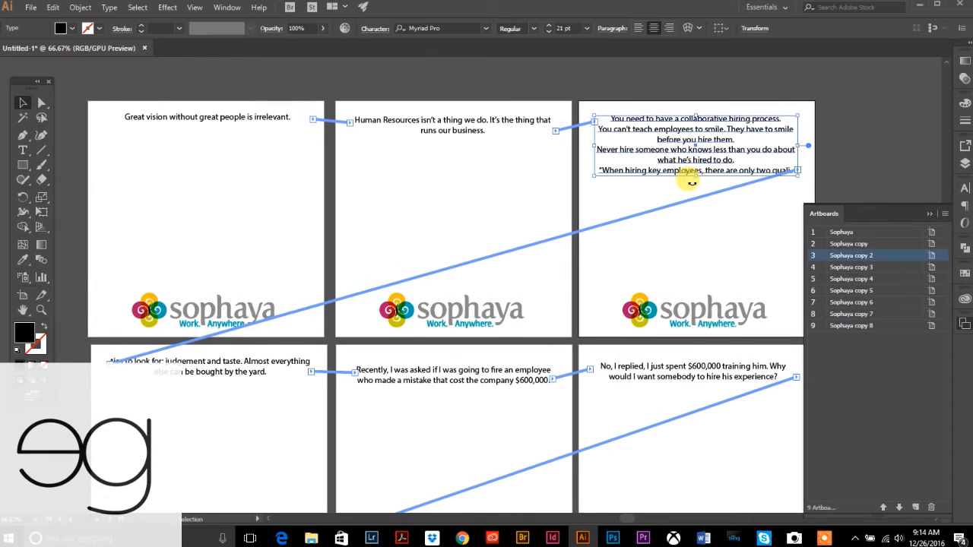
drag(696, 176, 693, 148)
scroll(554, 381, down, 5)
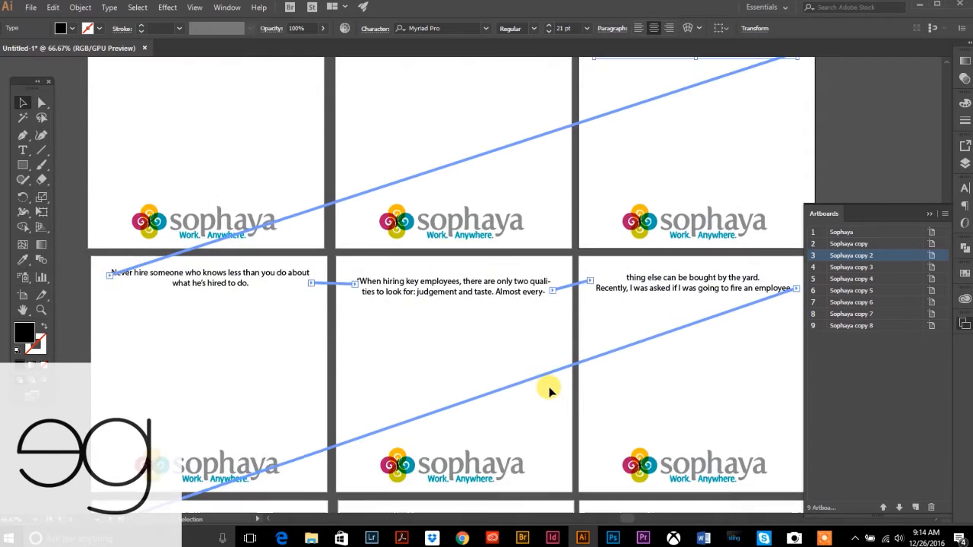
- Shorten the eighth frame and thread its overflow into a new frame on artboard 9
click(458, 353)
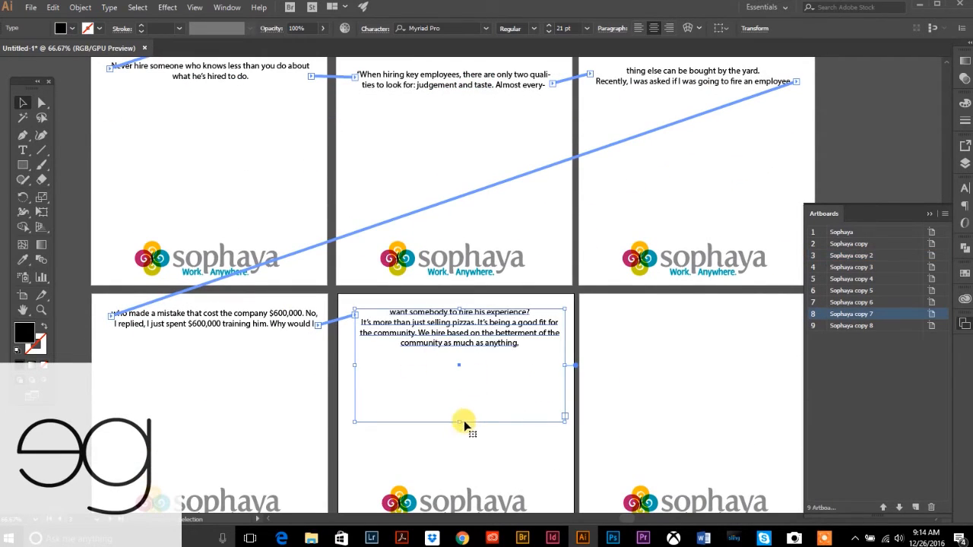
drag(459, 417, 460, 332)
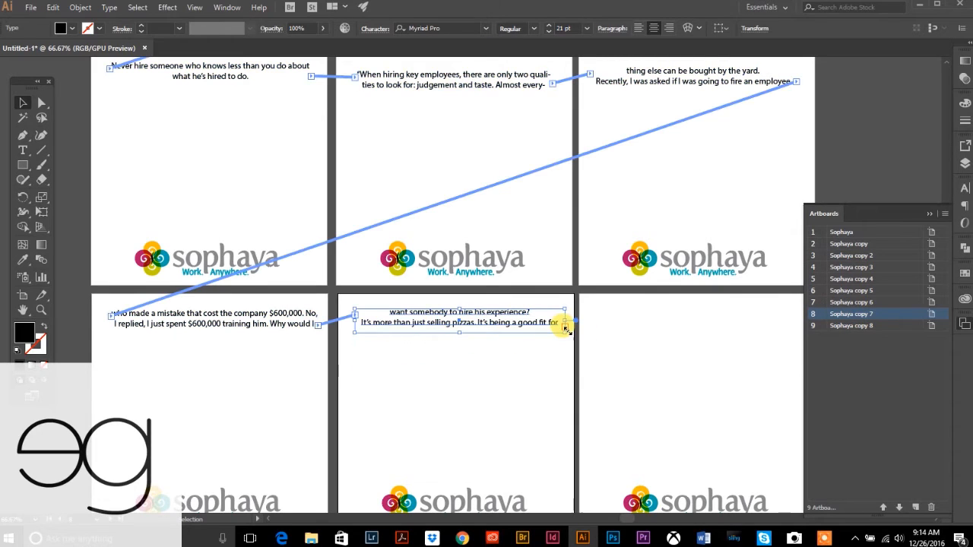
click(564, 325)
drag(594, 308, 787, 417)
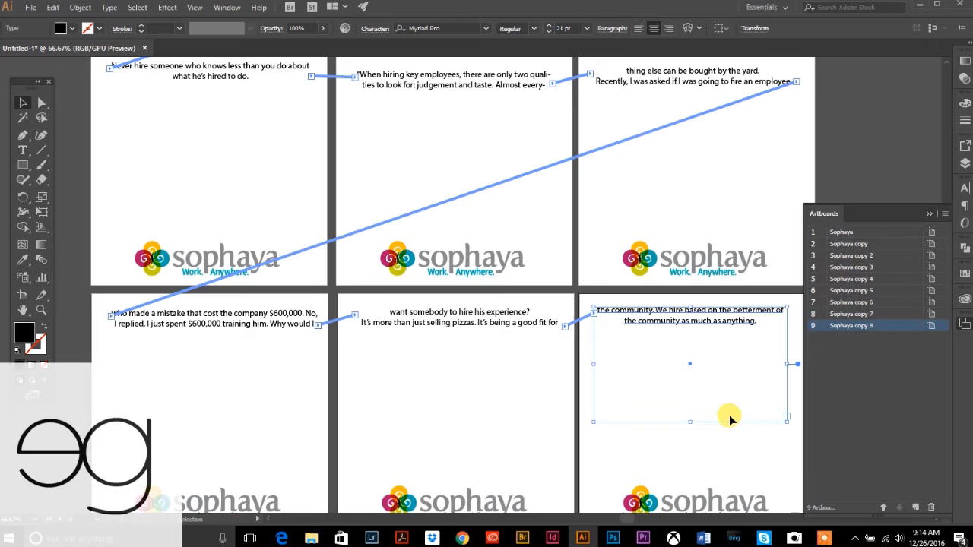
- Return to the top row and place the Type cursor in the first quote
scroll(382, 287, up, 5)
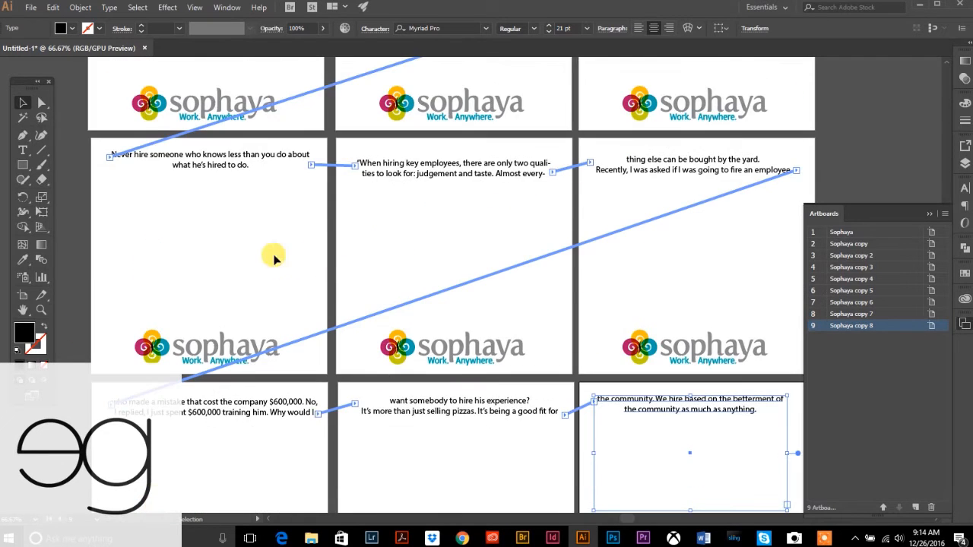
scroll(722, 262, up, 4)
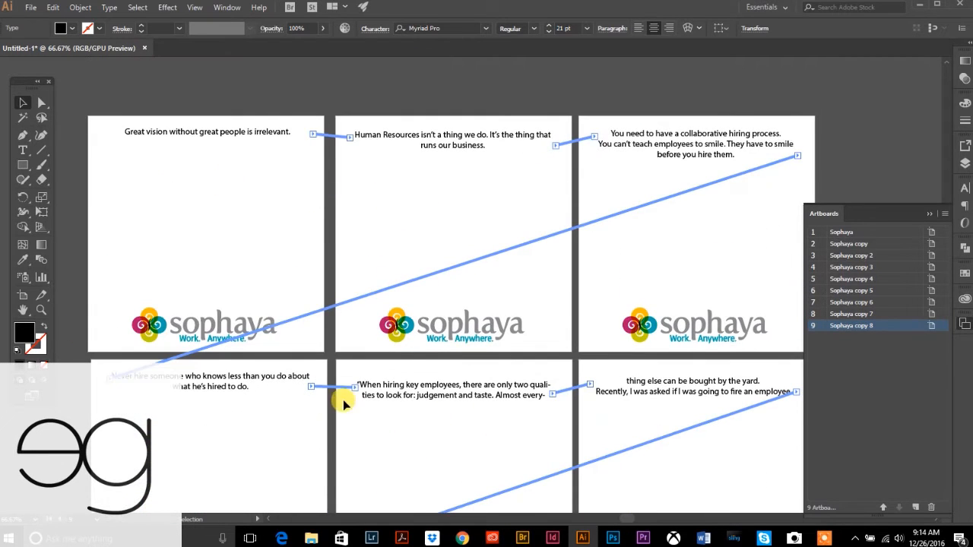
scroll(395, 354, down, 10)
scroll(401, 371, up, 4)
scroll(402, 372, up, 8)
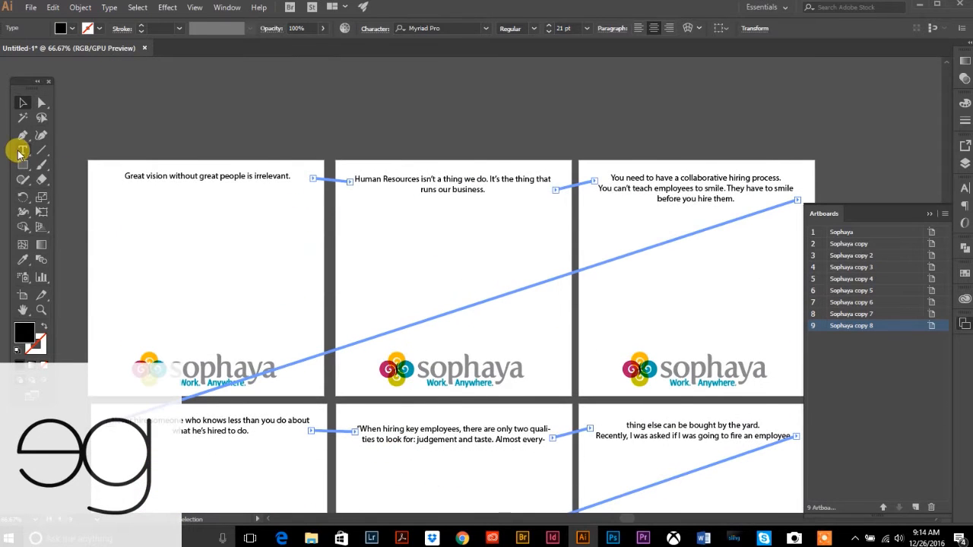
click(21, 151)
click(216, 177)
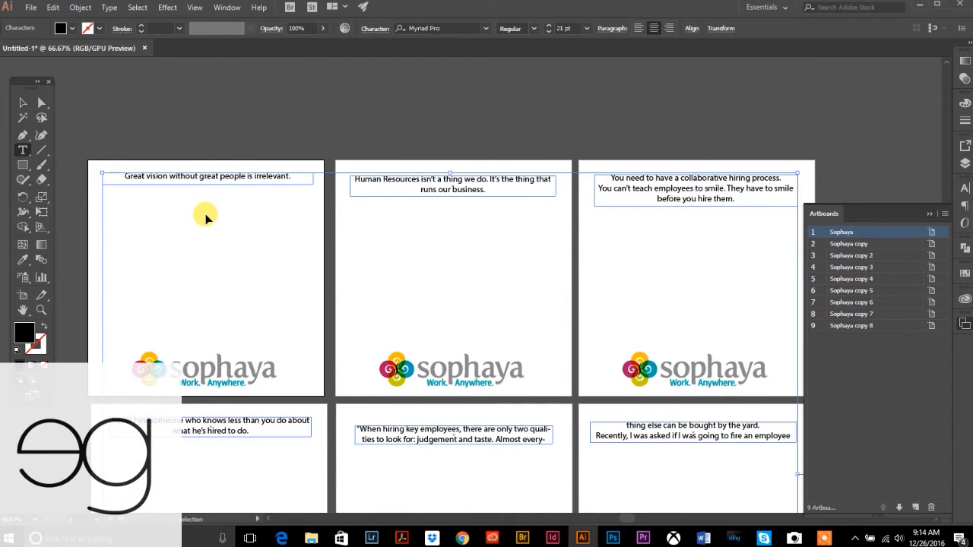
- Select all the threaded quote text, raise it from 21 pt to 34 pt, then deselect
key(ctrl+a)
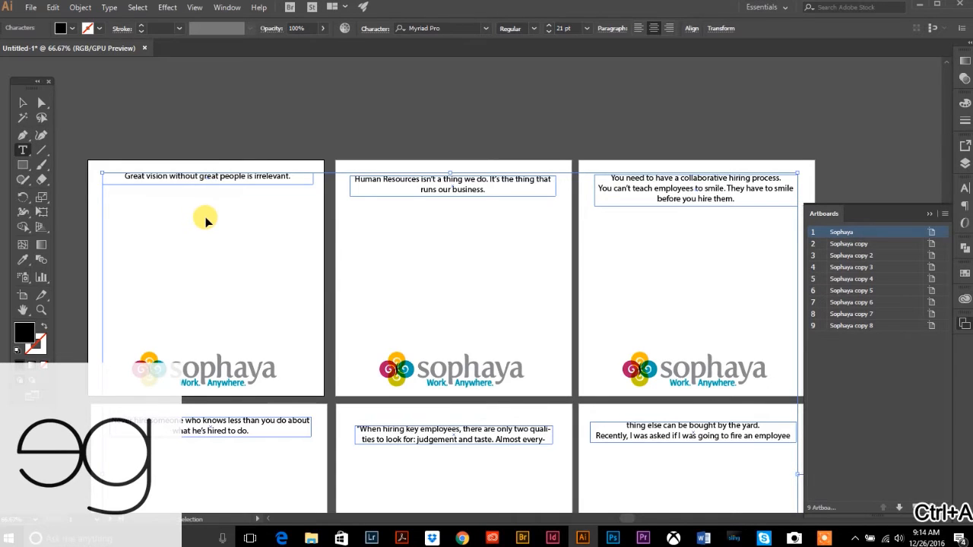
scroll(297, 335, down, 4)
scroll(304, 334, up, 4)
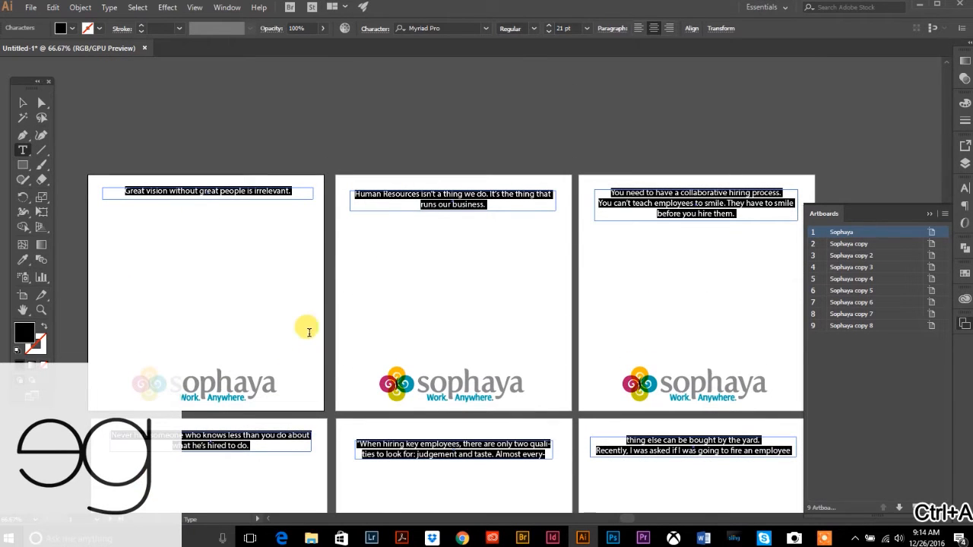
click(549, 29)
click(550, 29)
click(550, 29)
click(550, 28)
click(550, 29)
click(549, 29)
click(549, 29)
click(550, 29)
click(550, 29)
click(549, 29)
click(550, 29)
click(549, 29)
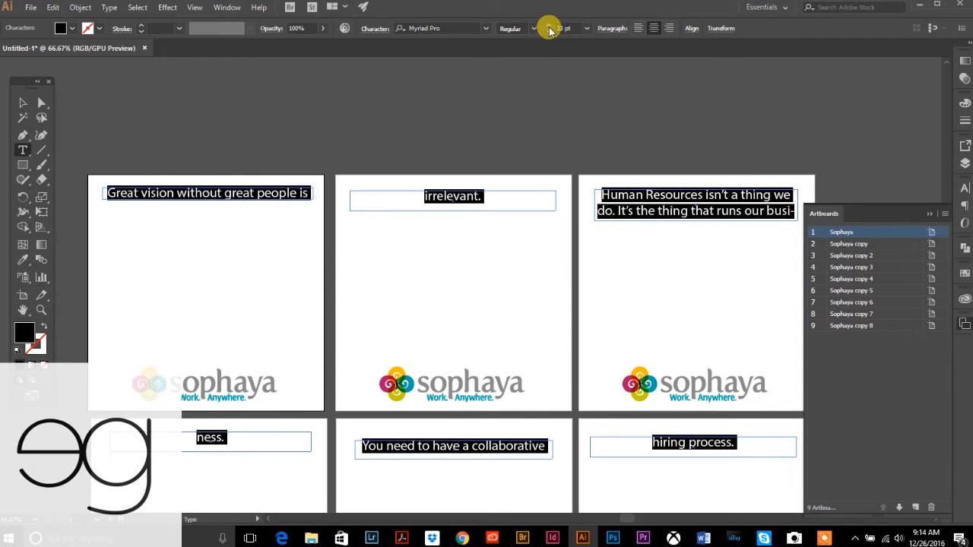
click(549, 29)
click(21, 104)
click(172, 151)
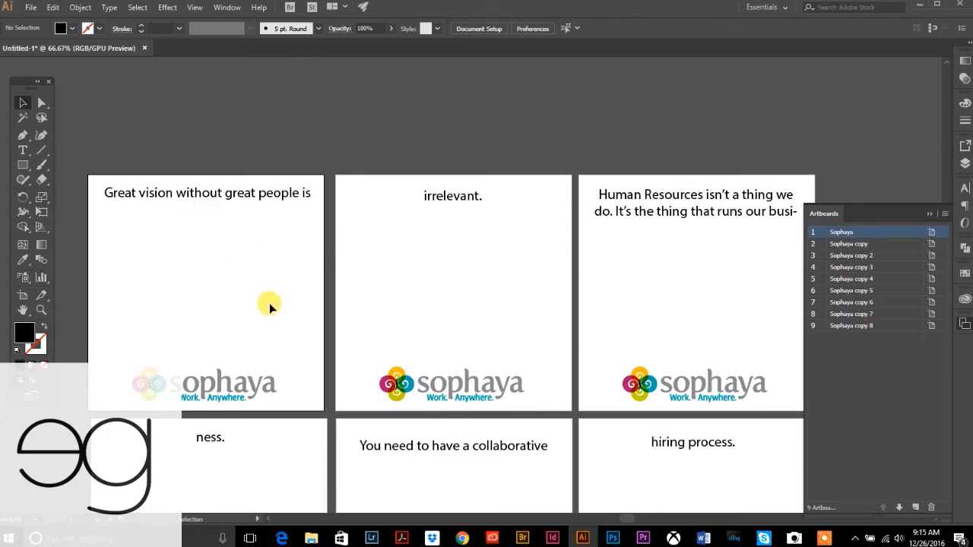
- Make the first and Human Resources quote frames taller to hold their quotes
click(196, 195)
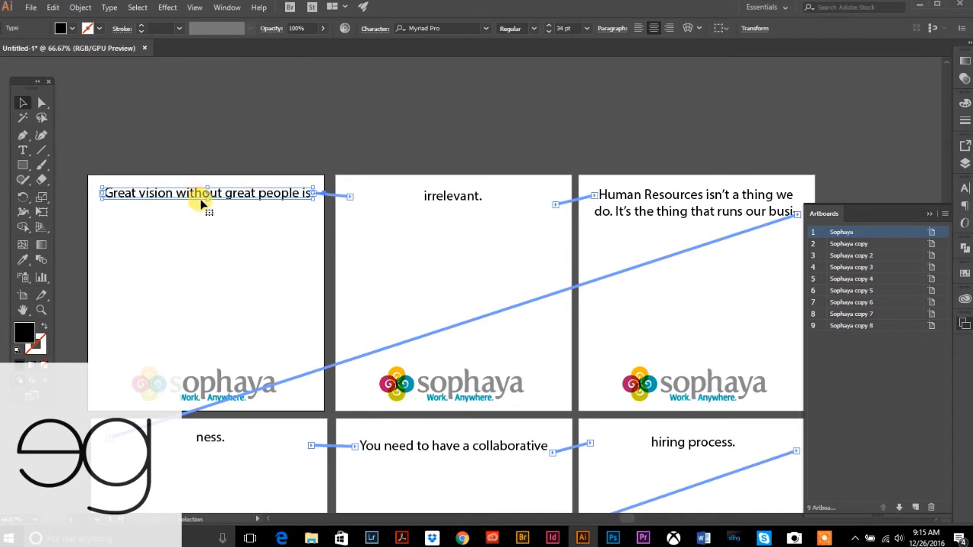
drag(207, 208, 211, 223)
click(406, 196)
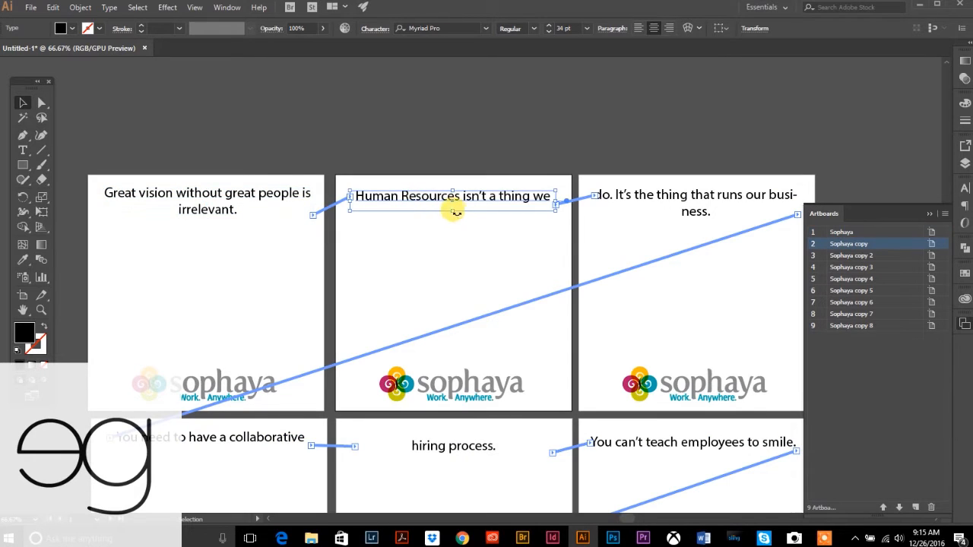
drag(454, 215, 455, 240)
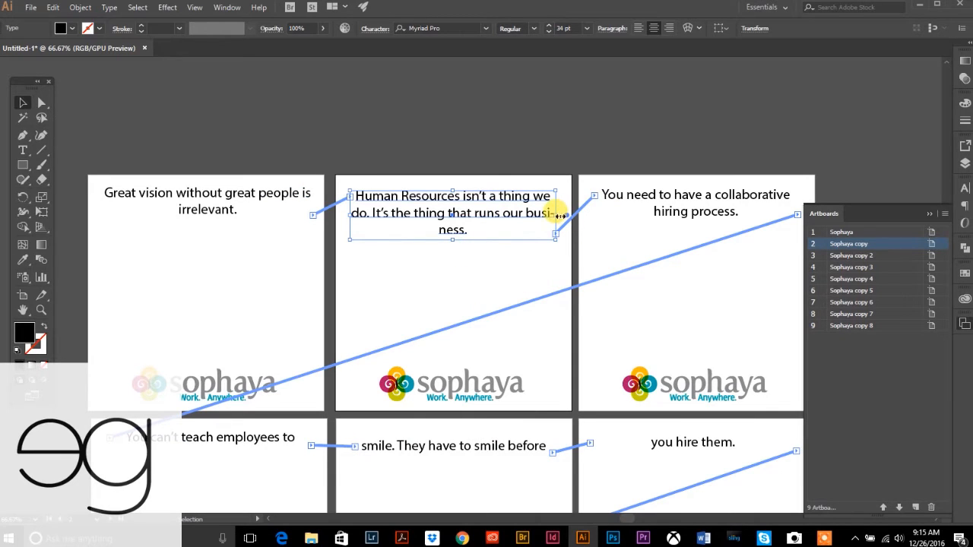
- Break the first quote before "people" and split the Human Resources quote at "we" and "that runs our business."
click(23, 149)
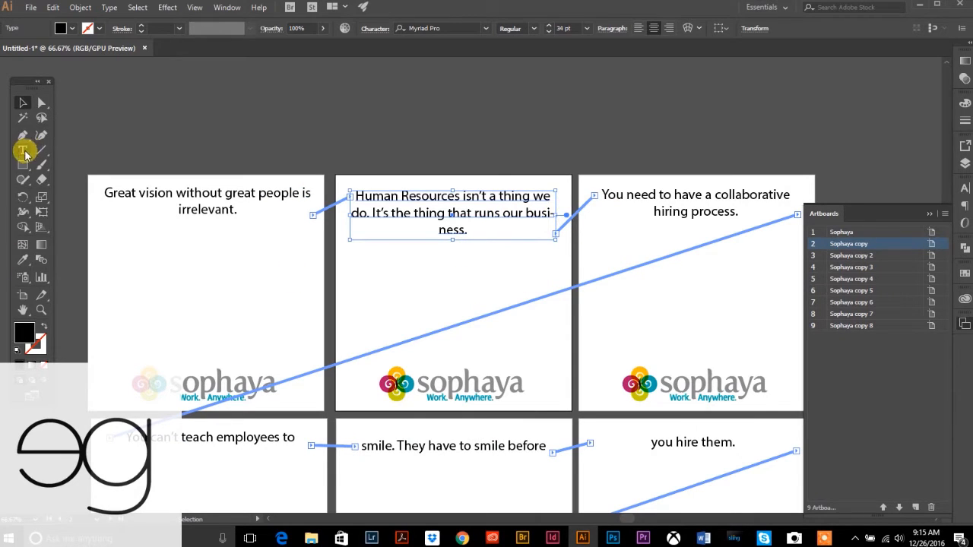
click(257, 194)
key(Return)
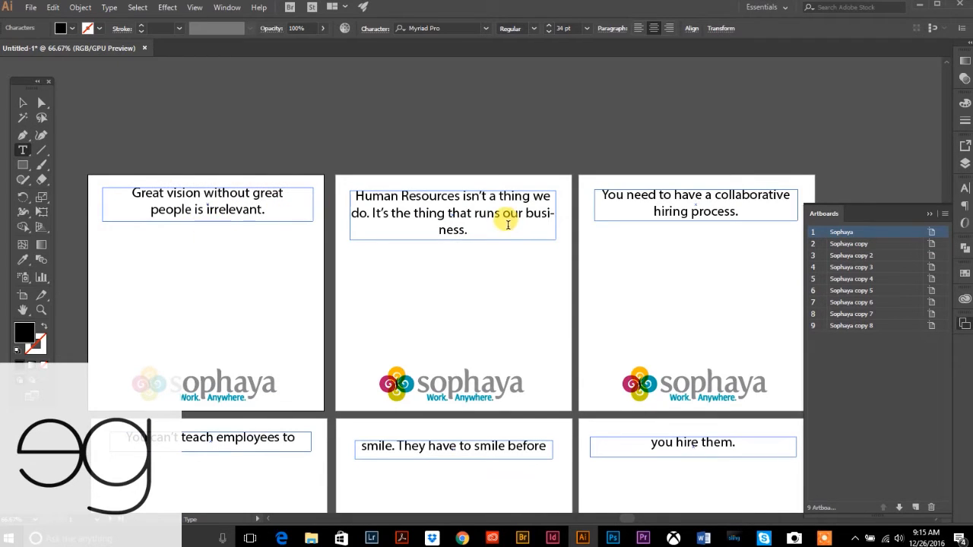
click(545, 213)
key(BackSpace)
key(Return)
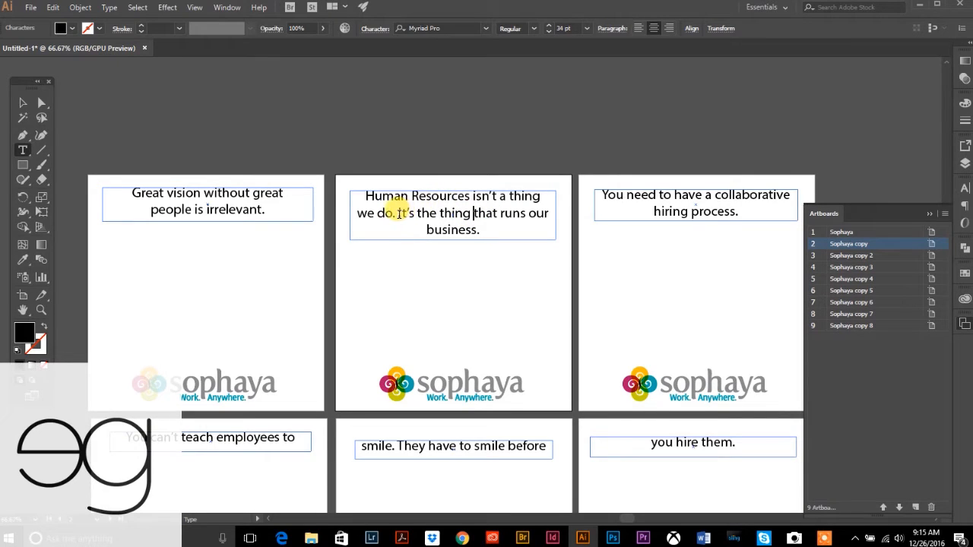
key(Return)
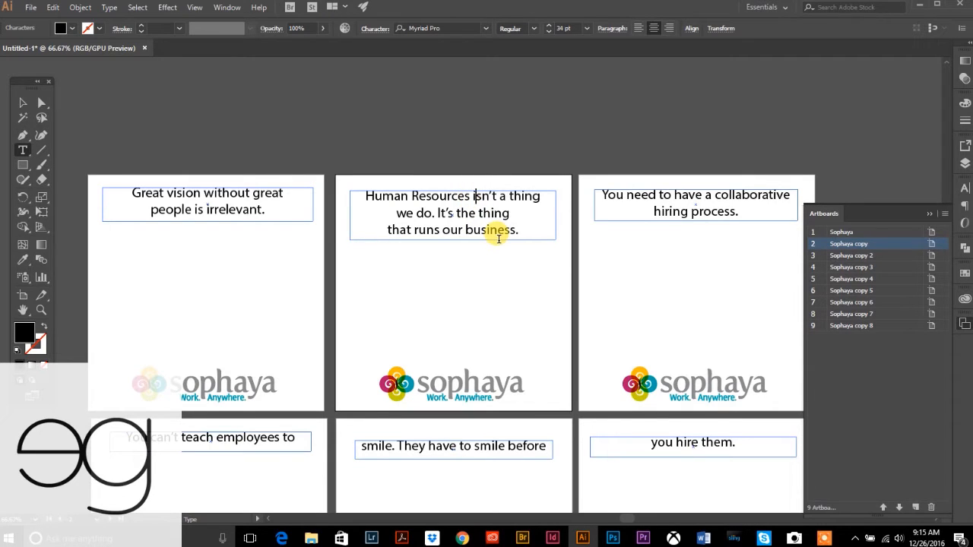
- Break after "Resources", join "isn't a thing we do", and break the third quote before "collaborative"
key(BackSpace)
key(Return)
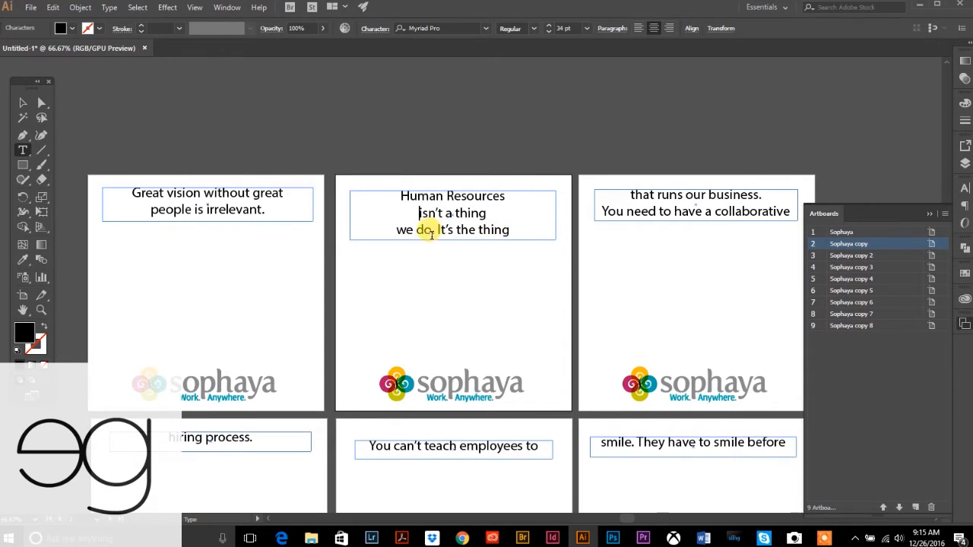
click(396, 230)
key(BackSpace)
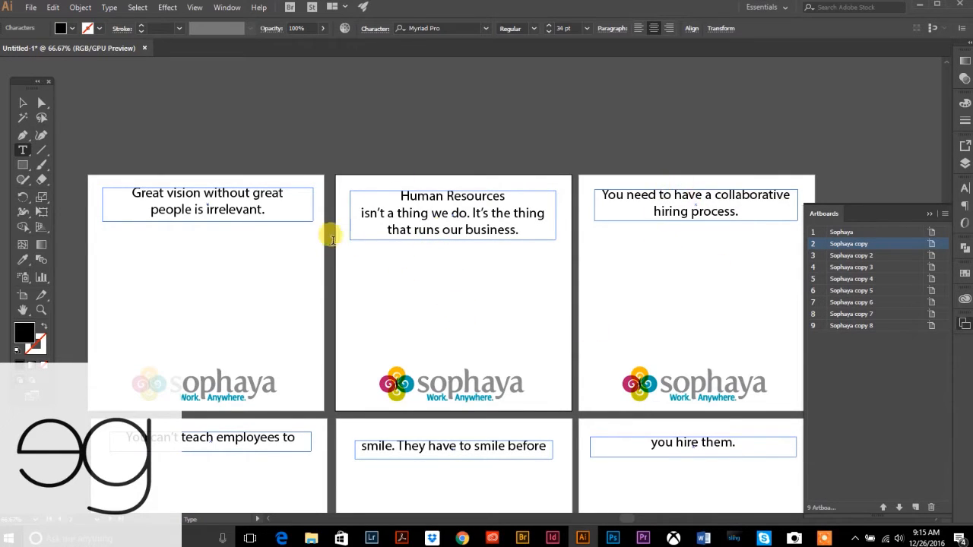
click(714, 195)
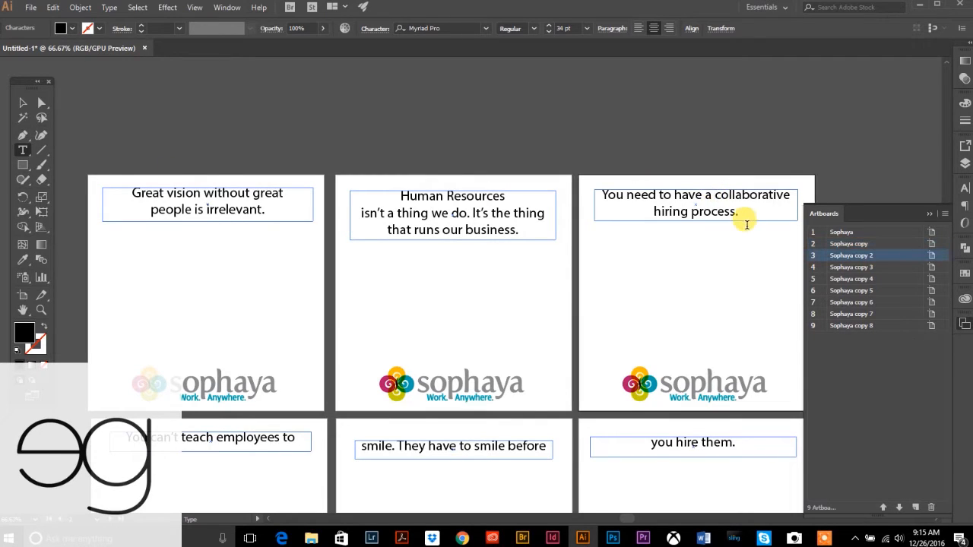
key(Return)
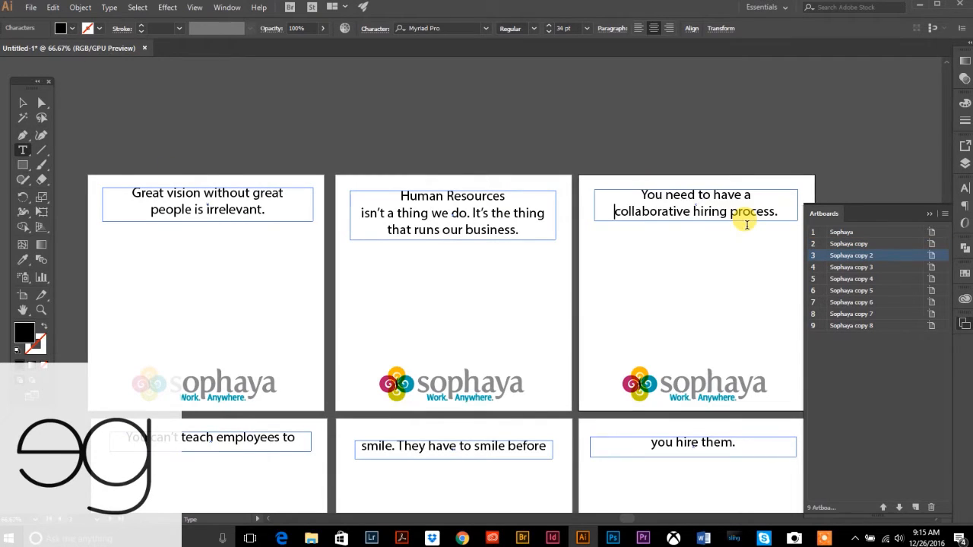
- Move the first three quotes lower on their artboards, above the logos
click(25, 103)
drag(217, 226, 230, 278)
key(ctrl+z)
click(193, 115)
drag(221, 201, 251, 260)
click(430, 217)
drag(434, 200, 447, 251)
drag(698, 196, 698, 257)
click(569, 282)
scroll(566, 285, down, 6)
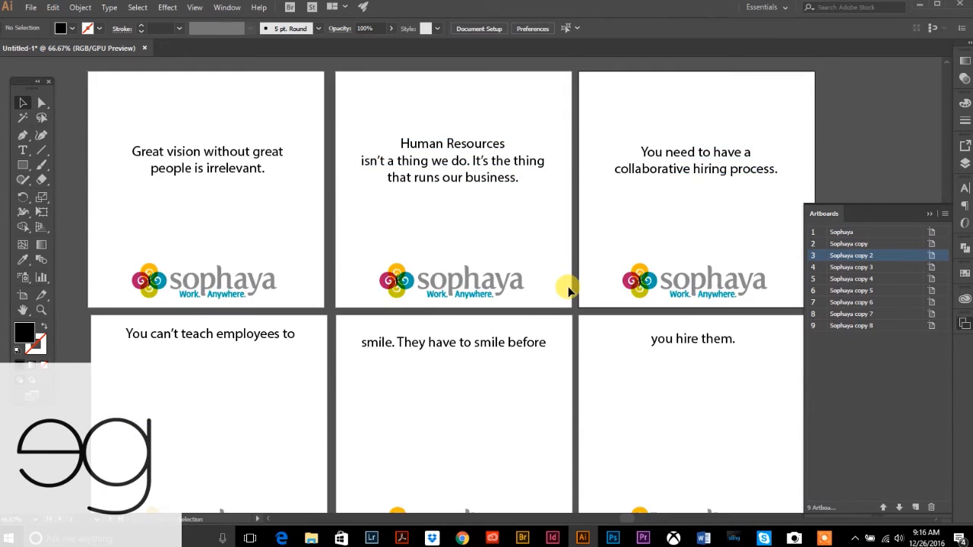
- Make the "You can't teach employees to" frame taller and wider so the quote reflows
click(230, 185)
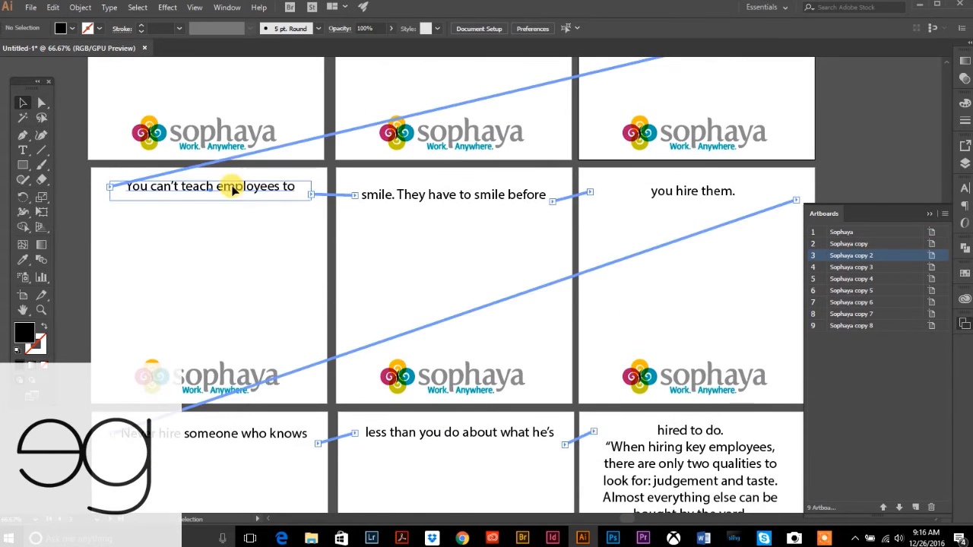
drag(211, 200, 211, 216)
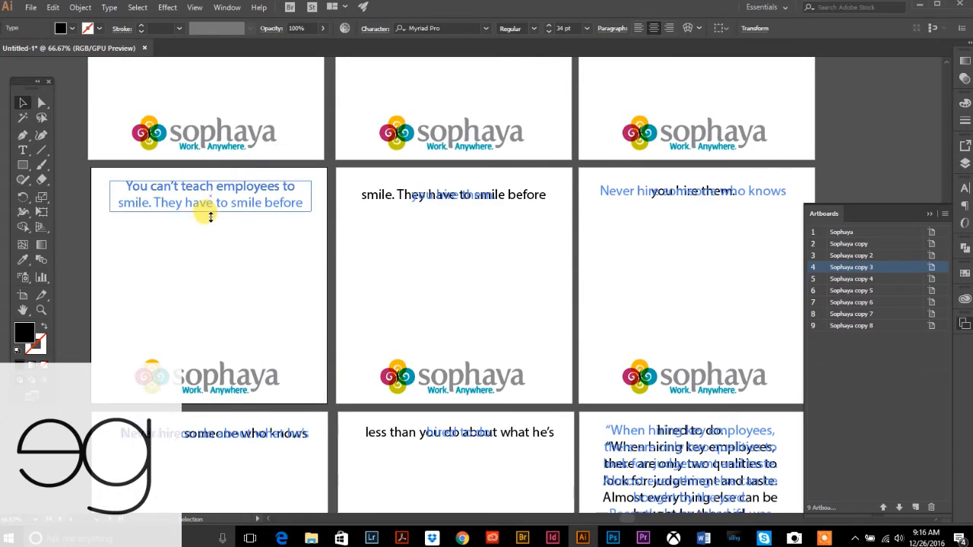
drag(210, 230, 210, 230)
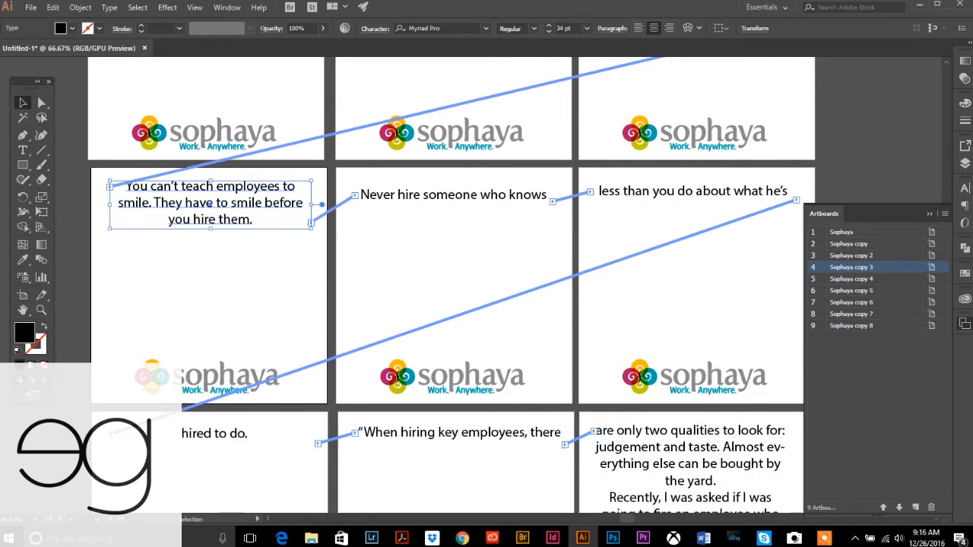
click(21, 152)
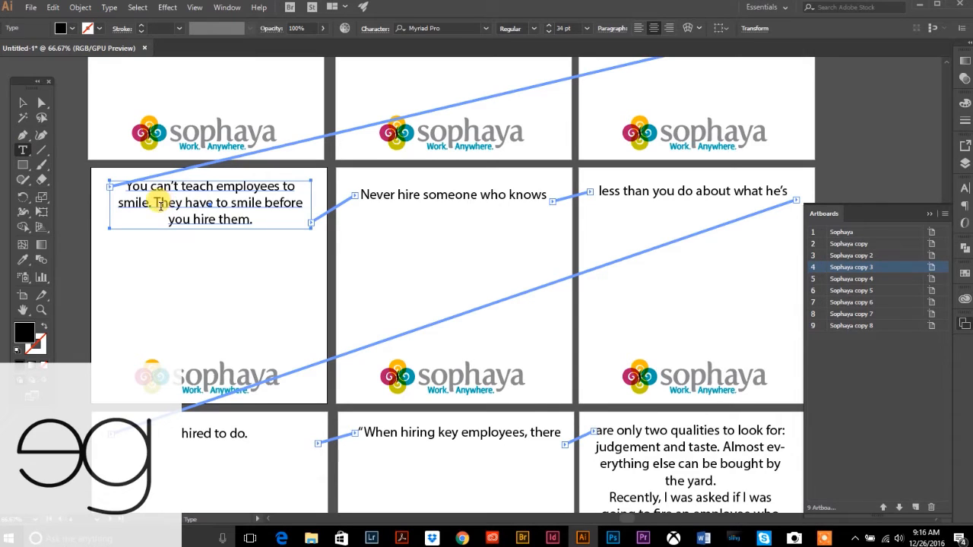
click(250, 219)
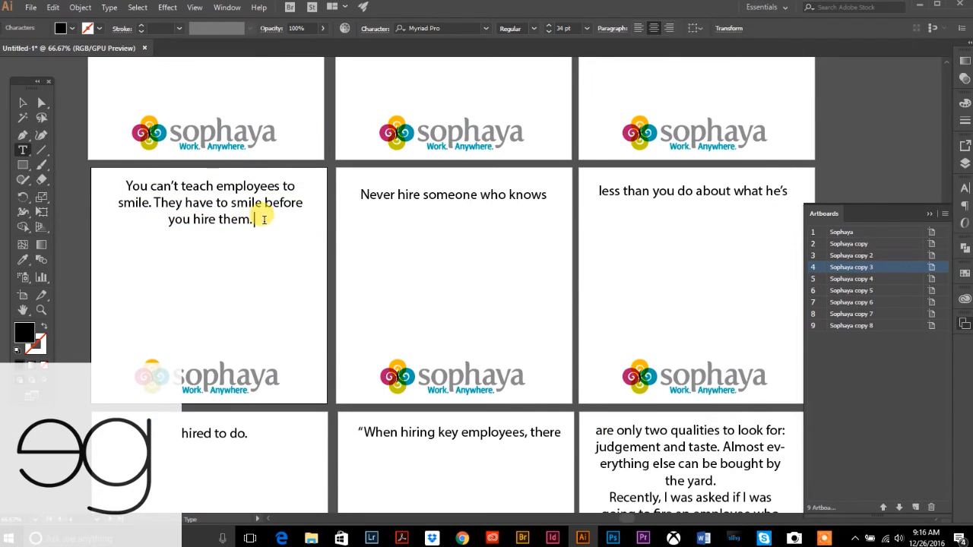
key(Escape)
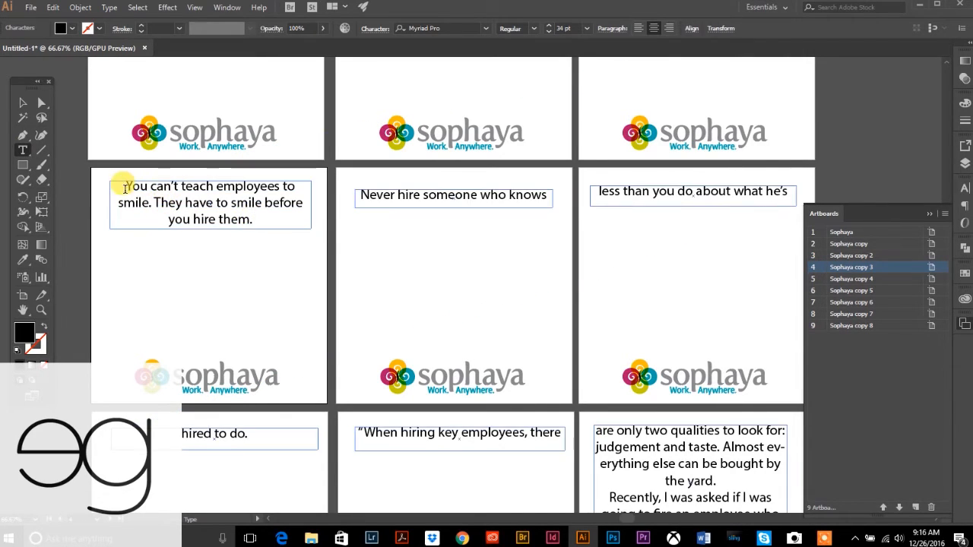
click(22, 102)
click(173, 274)
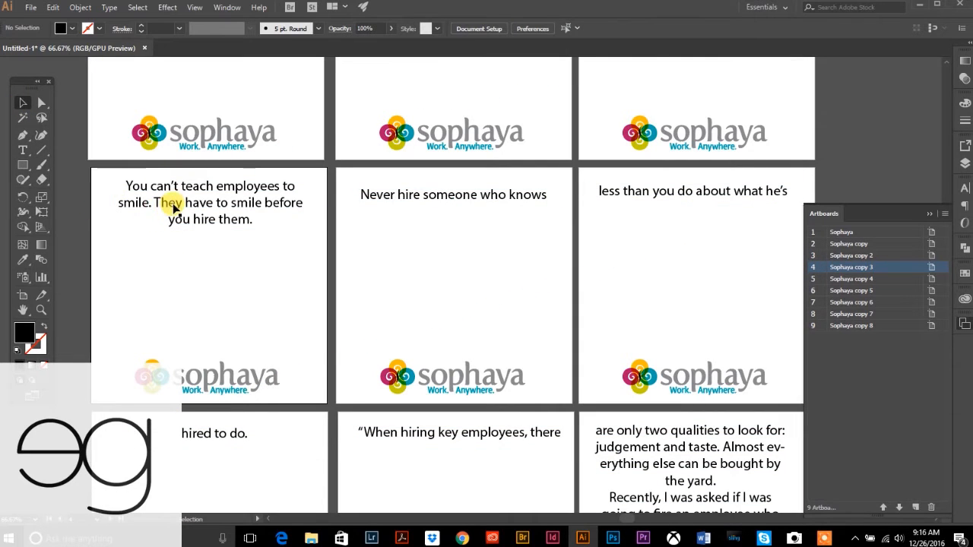
click(174, 207)
drag(107, 206, 102, 204)
drag(310, 203, 316, 204)
- Reduce the font size of the whole fourth quote by four steps
click(23, 150)
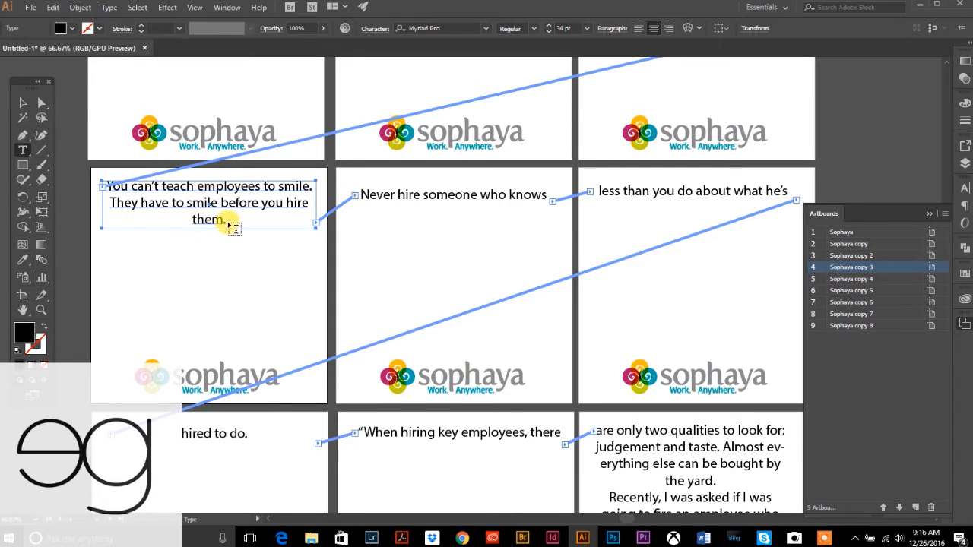
drag(225, 220, 102, 165)
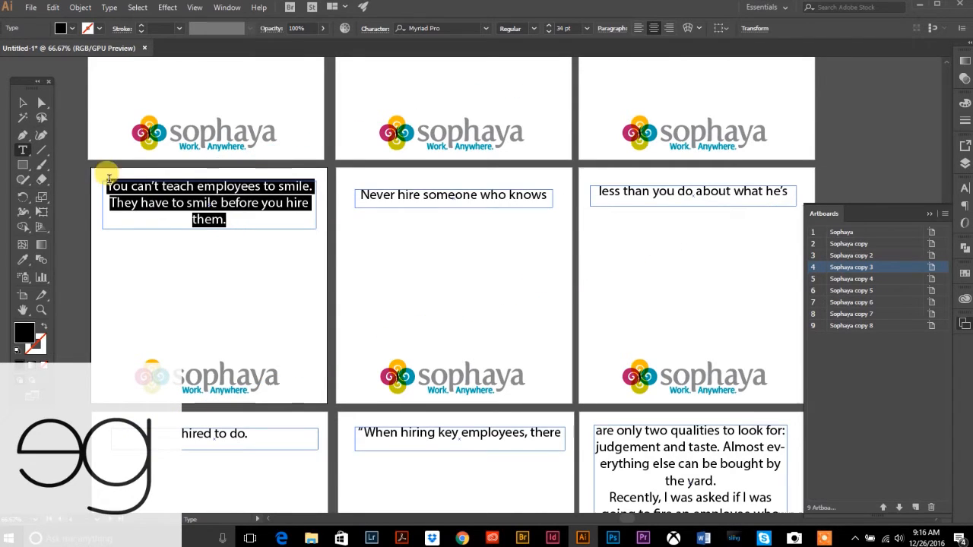
click(549, 31)
click(548, 31)
click(549, 32)
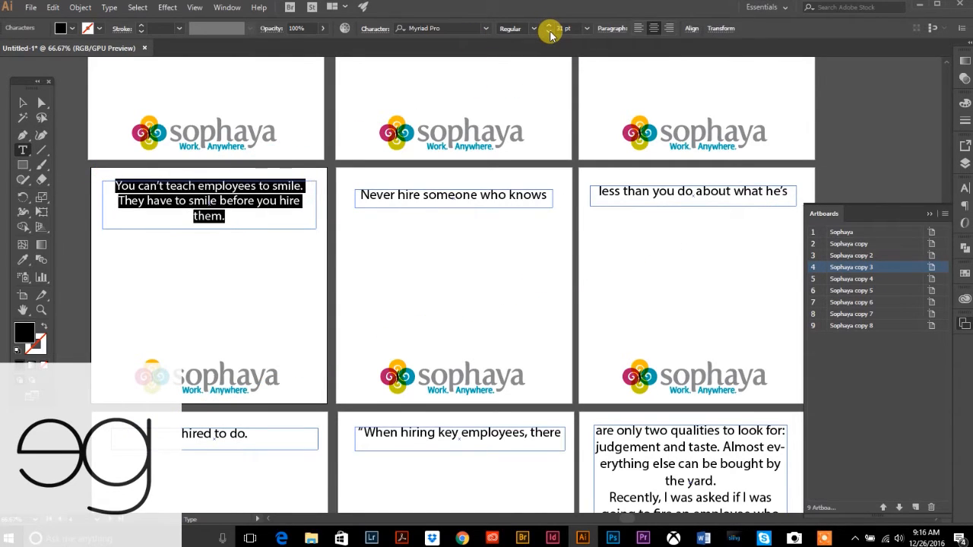
click(549, 32)
click(22, 103)
click(156, 196)
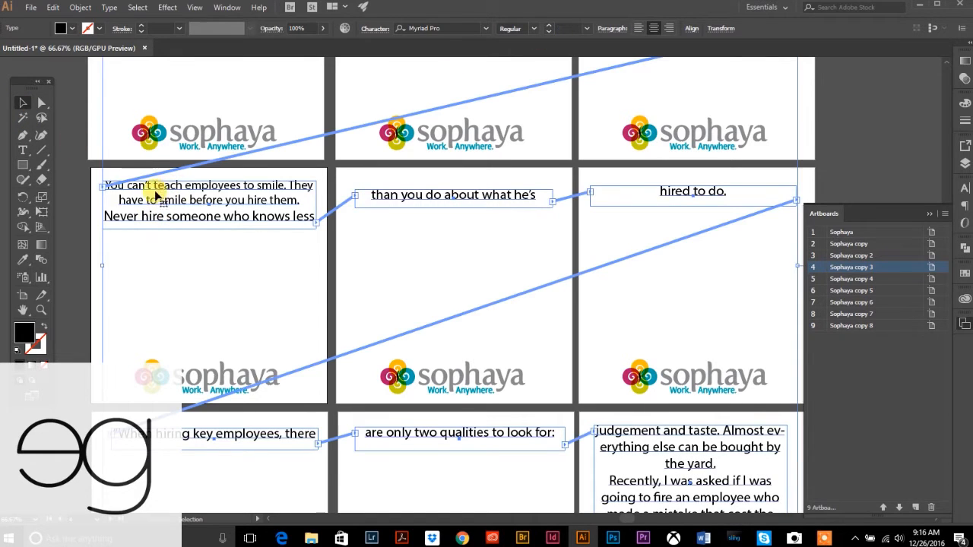
click(85, 201)
- Break the line after "smile." and shorten the frame so "Never hire someone…" flows onward
click(23, 150)
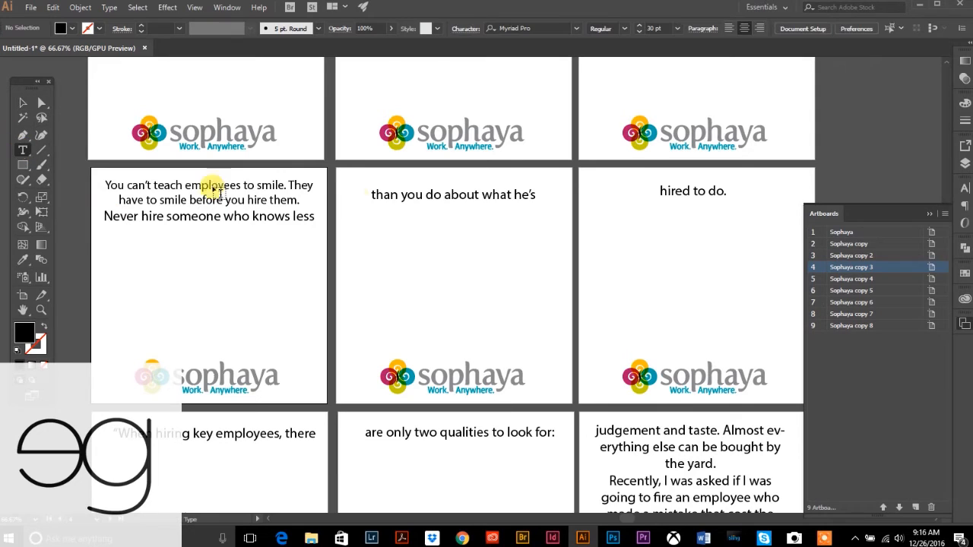
click(291, 186)
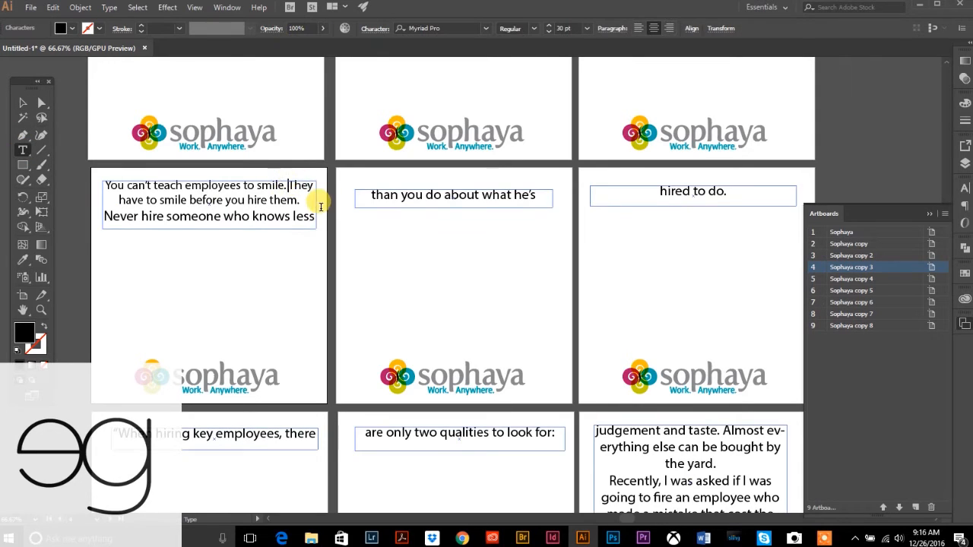
key(Delete)
key(Return)
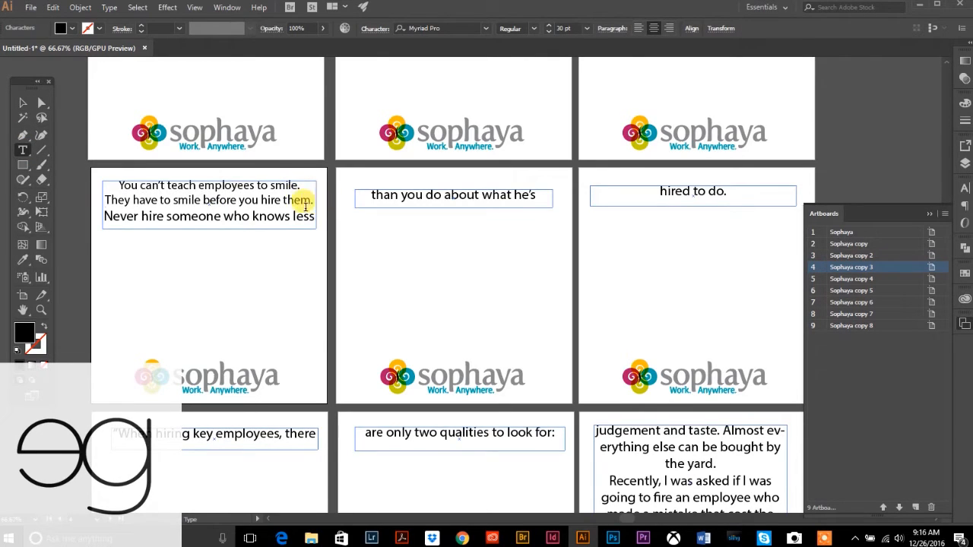
click(23, 103)
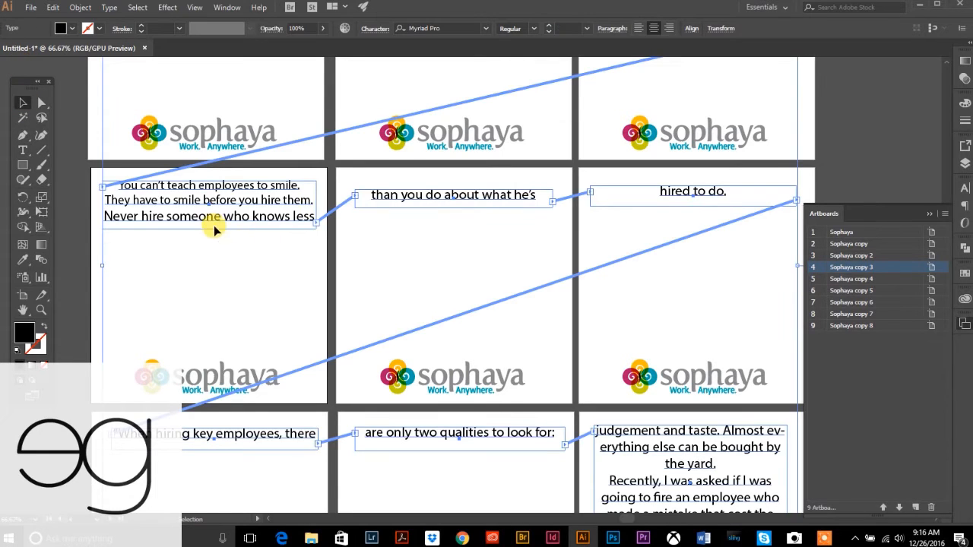
click(78, 266)
click(201, 227)
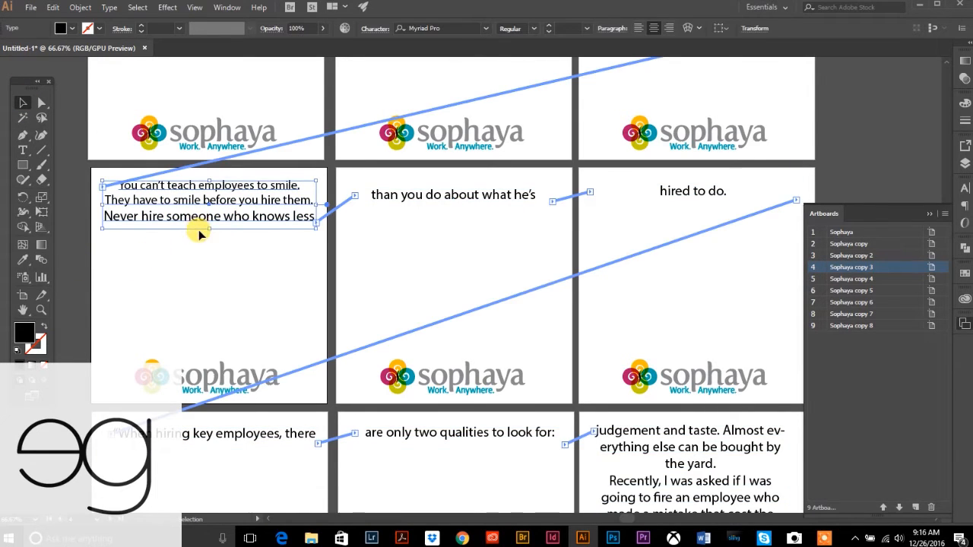
drag(210, 230, 260, 270)
- Enlarge the middle quote frame so the "Never hire" quote wraps
click(438, 215)
click(436, 197)
drag(450, 207, 453, 243)
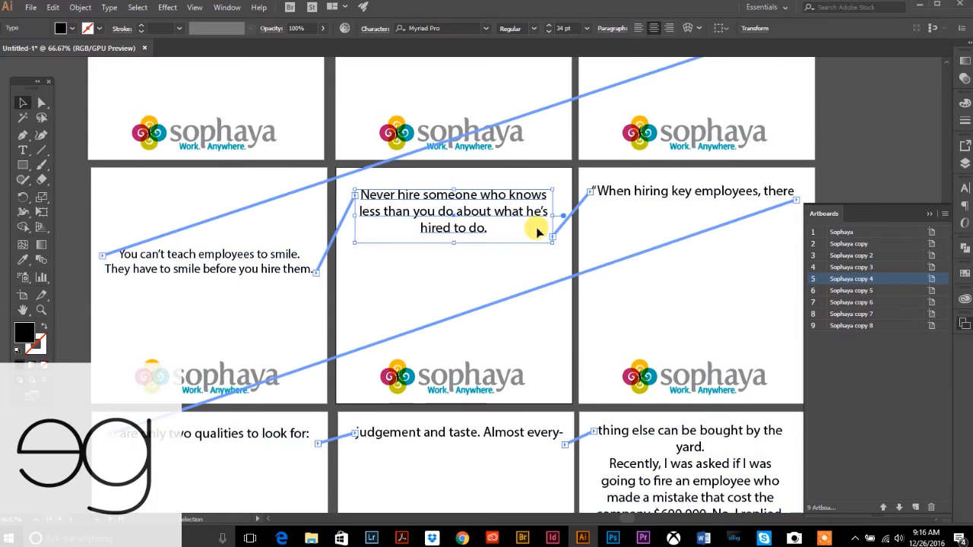
- Narrow and lower the "Never hire" quote, then enlarge the "When hiring key employees" frame
drag(549, 216, 529, 216)
drag(472, 228, 489, 270)
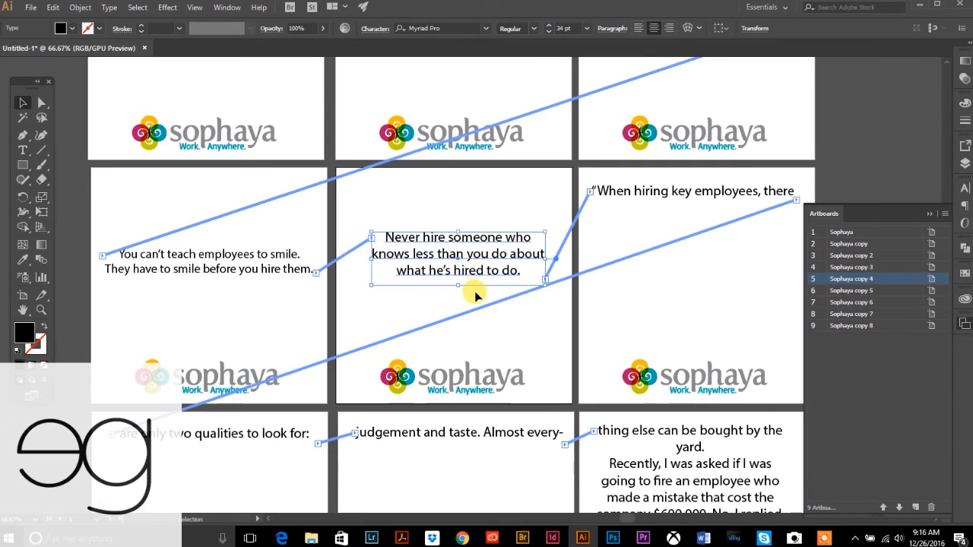
click(664, 193)
drag(695, 207, 691, 272)
- Break the "When hiring" quote after "employees," and before "Almost everything else"
click(23, 150)
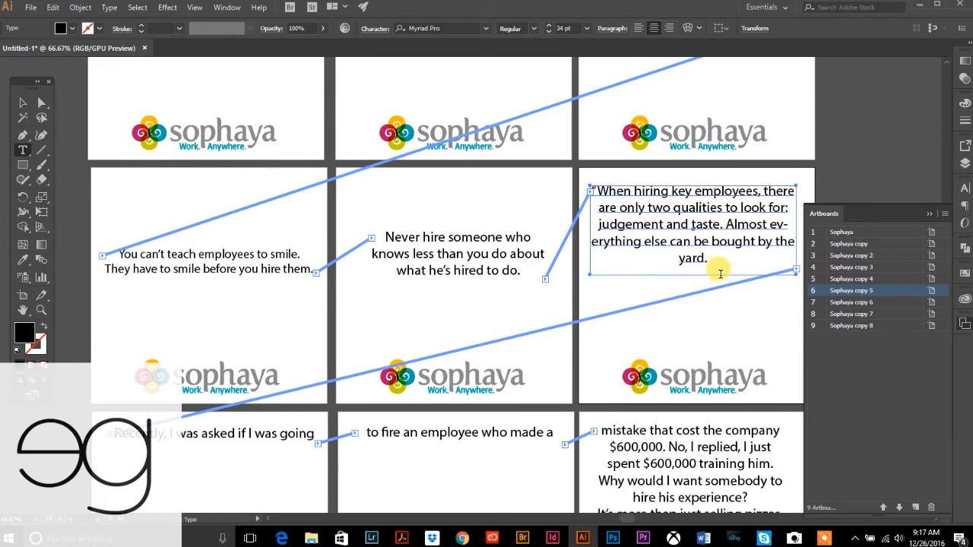
click(741, 242)
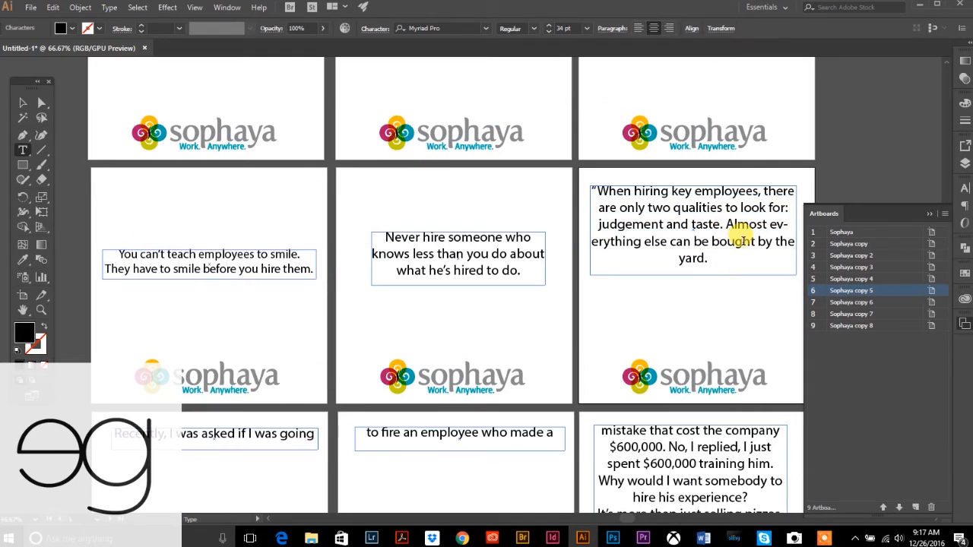
key(BackSpace)
key(Return)
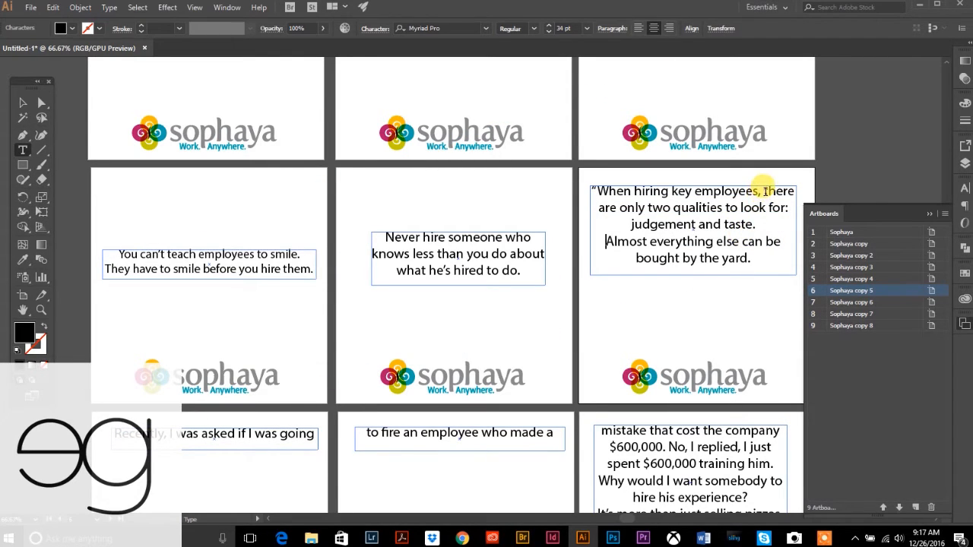
key(Return)
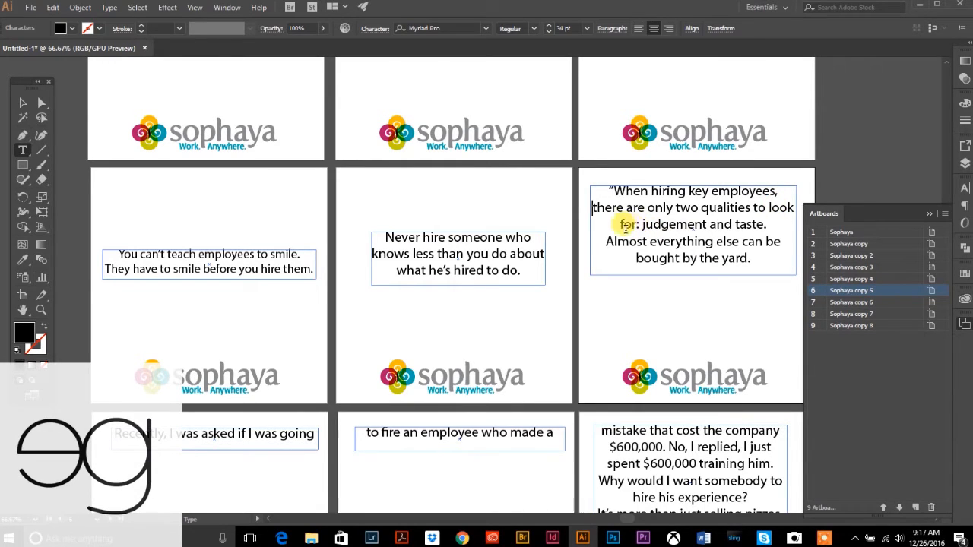
- Set the "When hiring" quote to 31 pt and put "bought by the yard" on its own line
drag(608, 190, 760, 259)
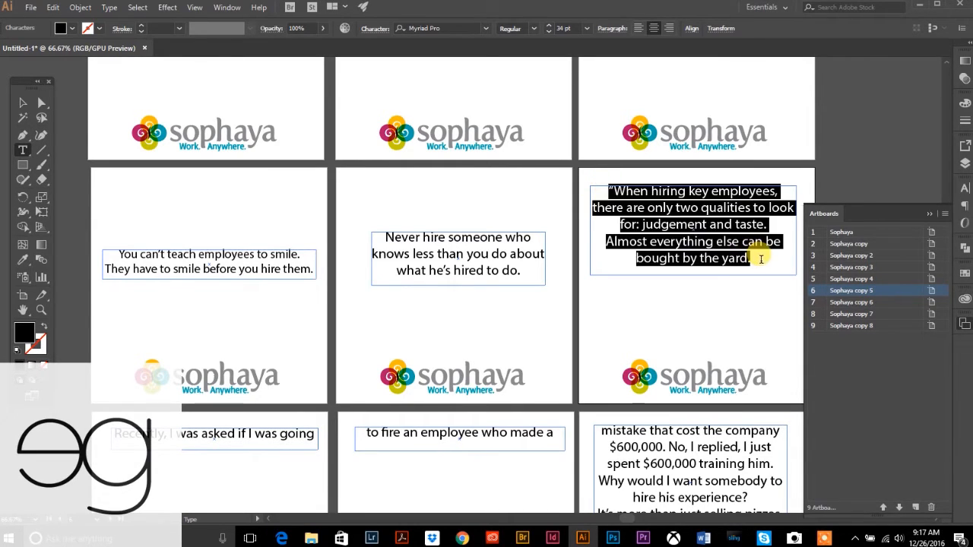
click(549, 32)
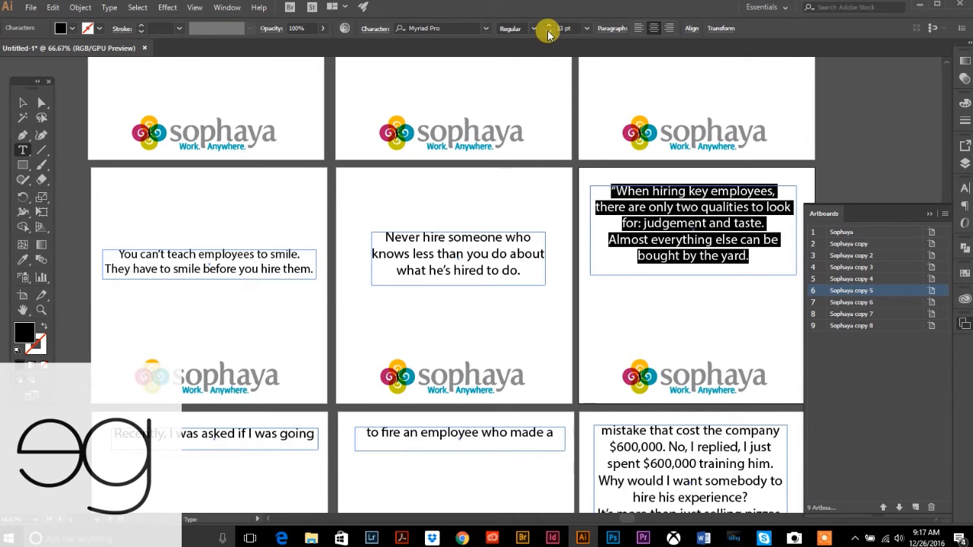
click(548, 32)
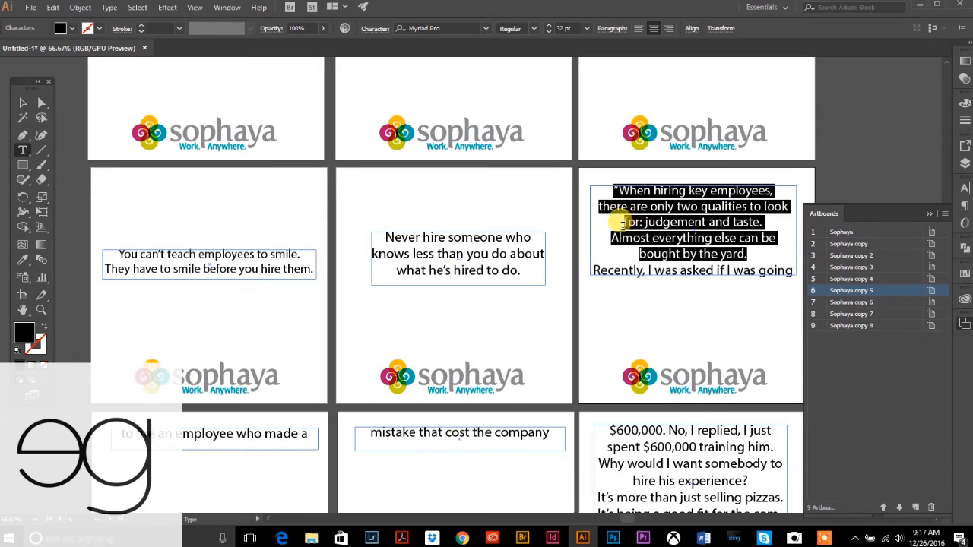
click(548, 32)
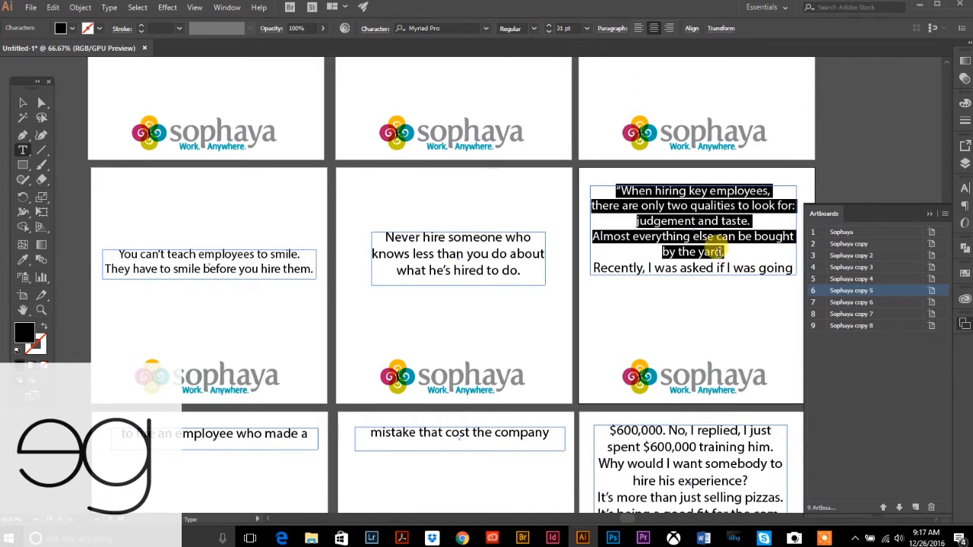
click(764, 250)
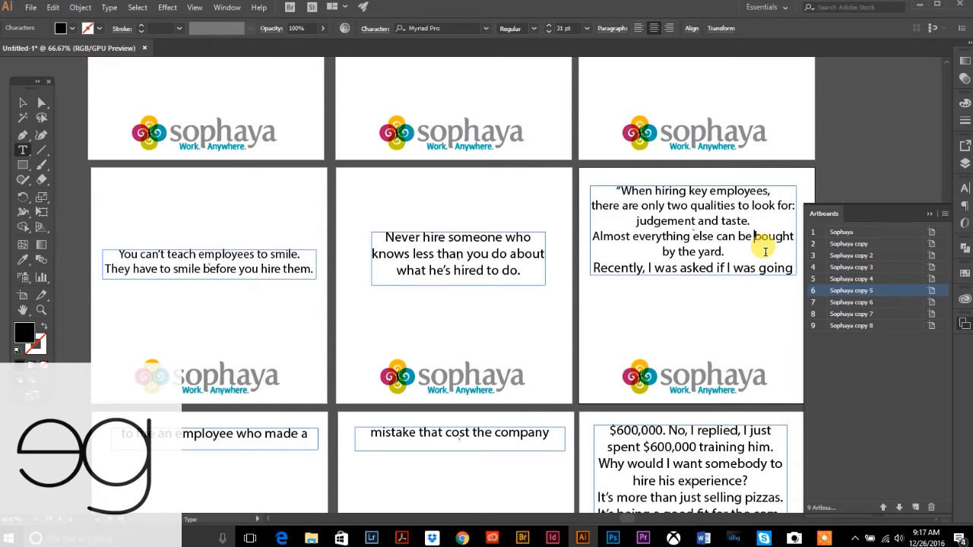
key(Return)
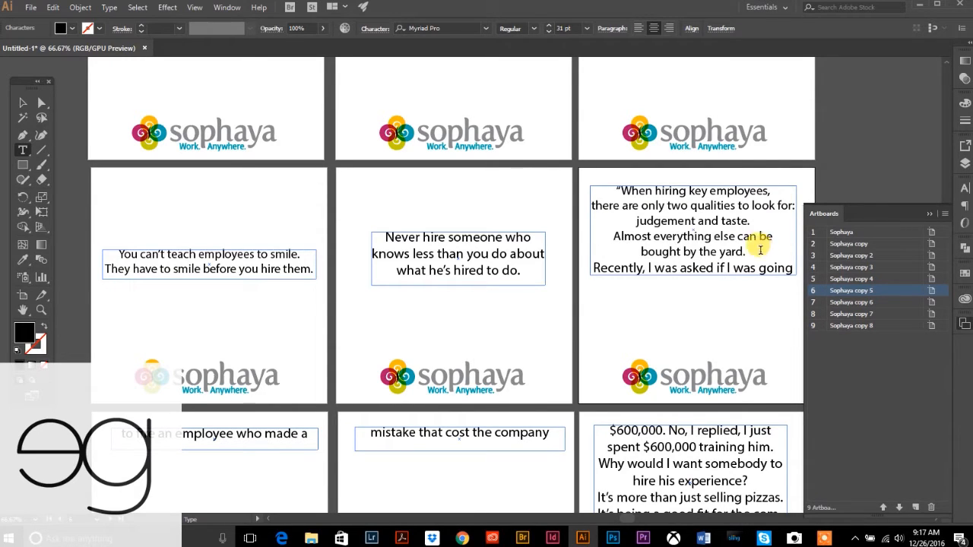
- Shorten the quote's frame so "Recently, I was asked…" flows to artboard seven
click(22, 103)
click(692, 262)
click(823, 383)
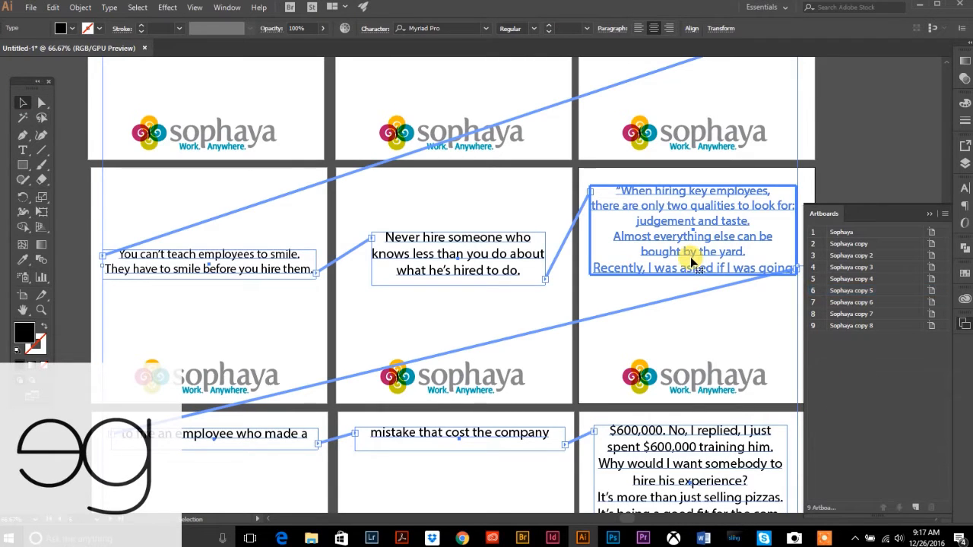
click(693, 275)
click(694, 270)
drag(695, 274, 691, 252)
- Lower the judgement-and-taste quote on its artboard and bring the bottom artboard row into view
drag(681, 202, 705, 232)
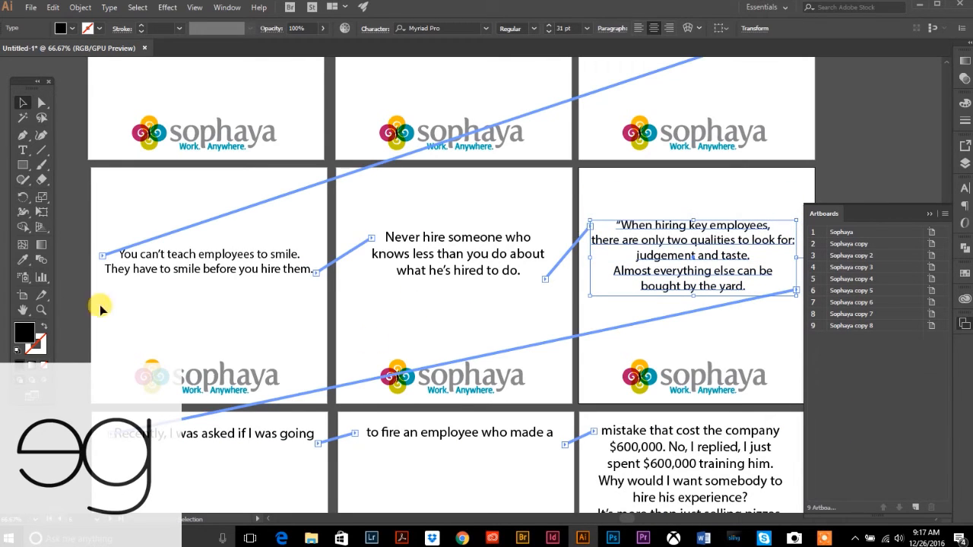
click(79, 321)
drag(254, 342, 314, 230)
drag(339, 388, 318, 330)
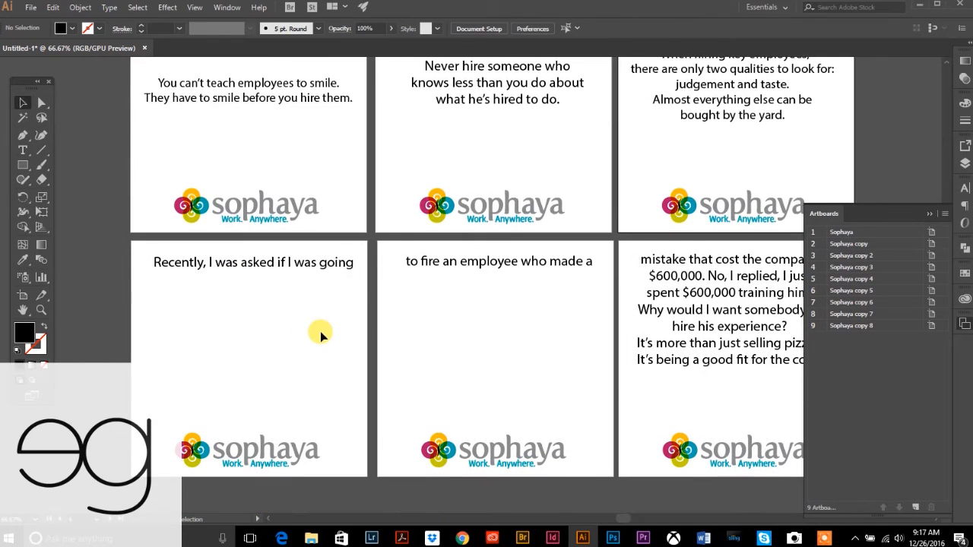
- Enlarge the 'Recently, I was asked' frame and set its text to 32 pt
click(238, 263)
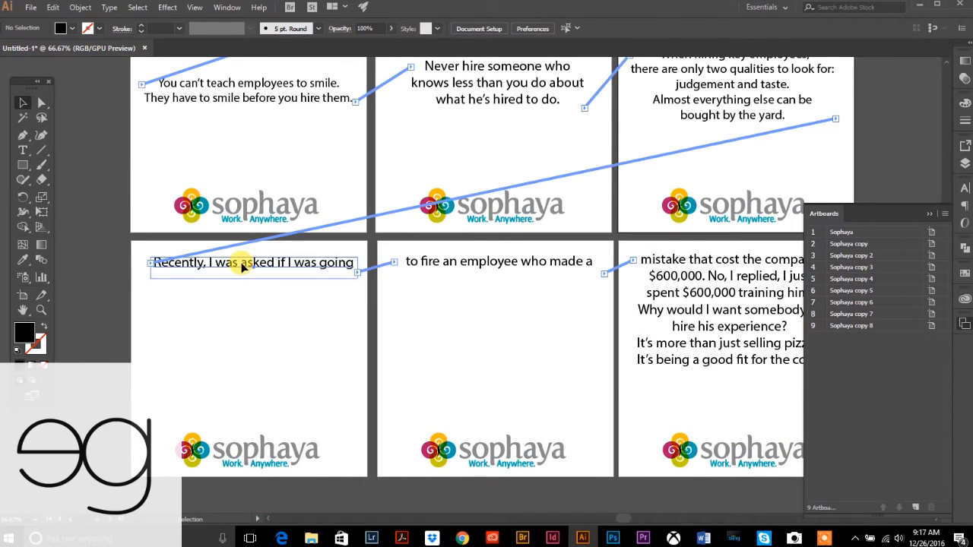
click(102, 282)
click(240, 271)
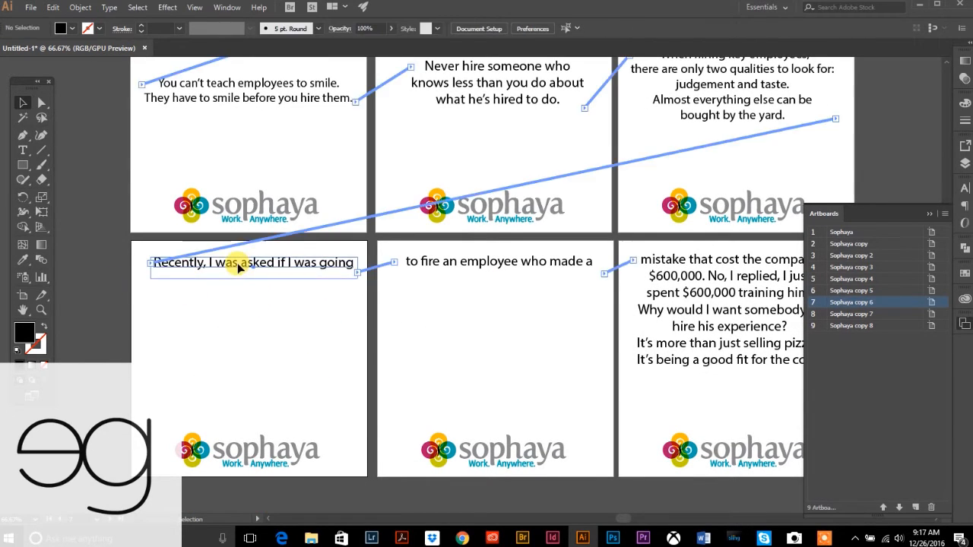
drag(259, 285, 257, 375)
click(22, 149)
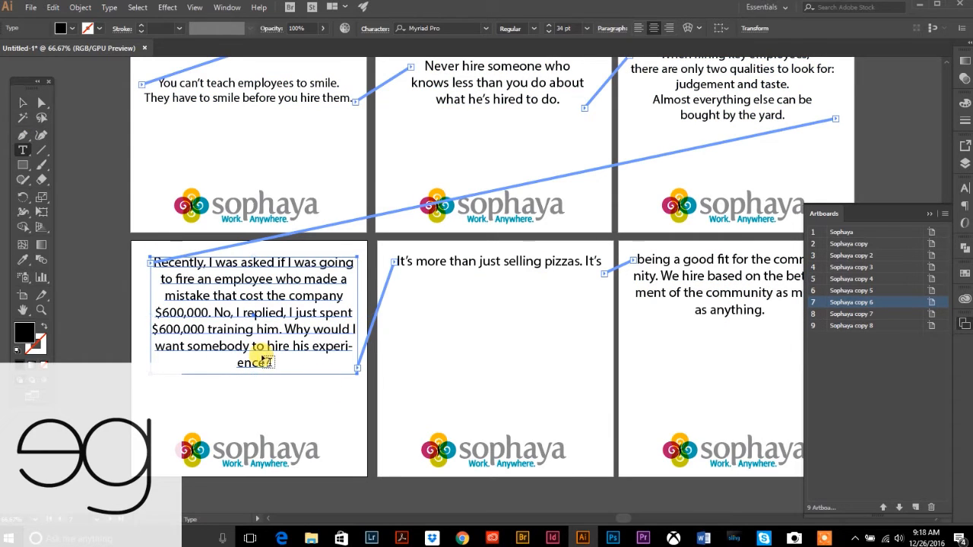
drag(270, 363, 124, 235)
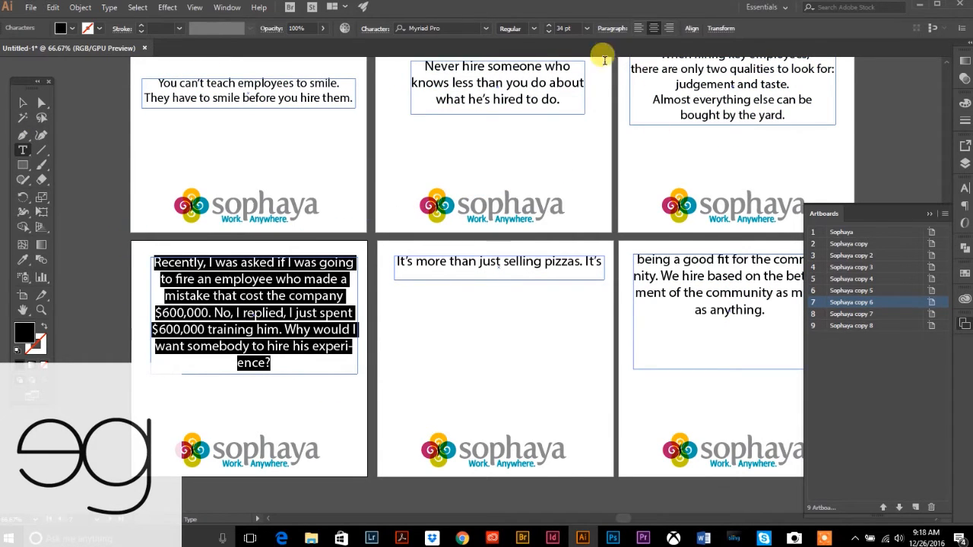
click(548, 34)
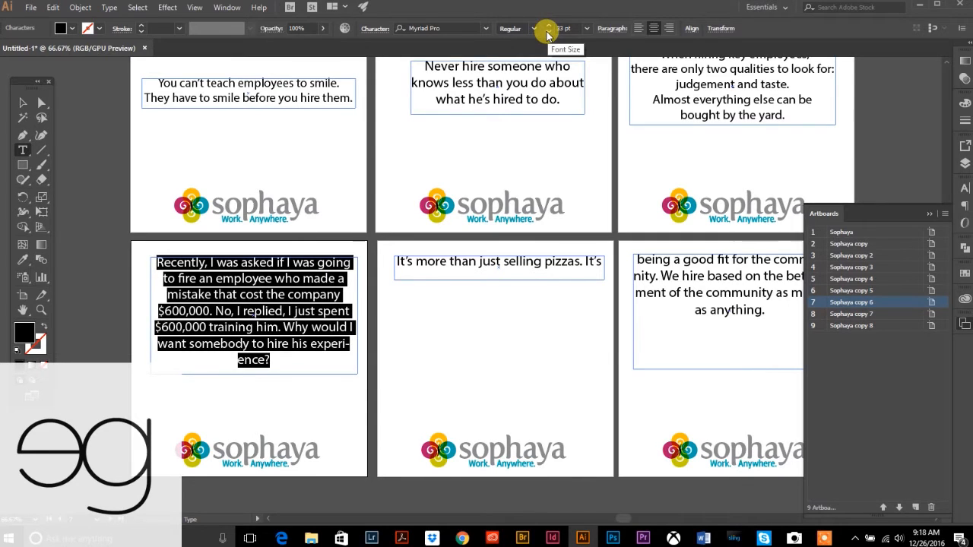
click(548, 34)
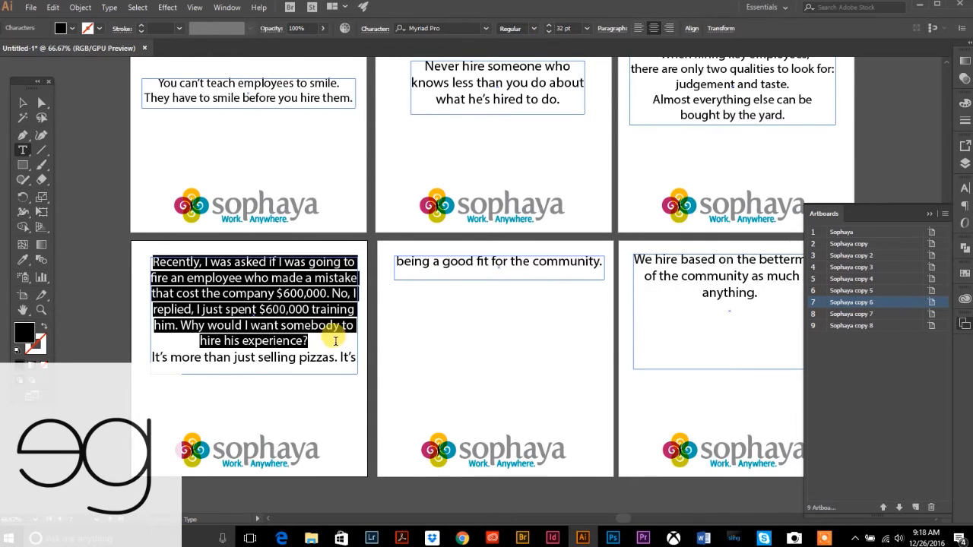
- Shorten the Recently frame so the pizzas line flows onward, and lower it on artboard seven
click(23, 103)
click(264, 369)
click(253, 372)
drag(252, 372, 253, 353)
drag(285, 282, 282, 307)
click(98, 279)
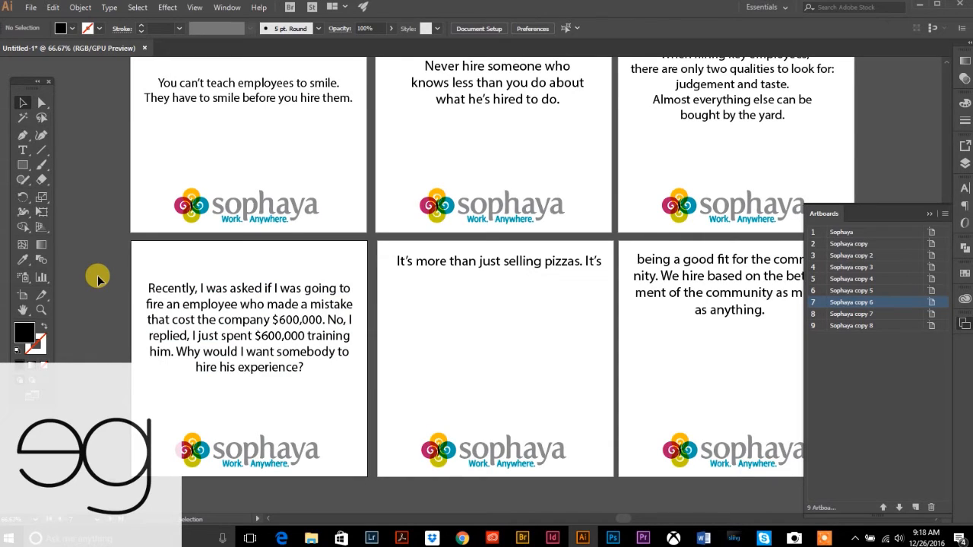
- Lower the pizzas quote on artboard eight and enlarge its frame so the rest fits
click(459, 266)
click(447, 328)
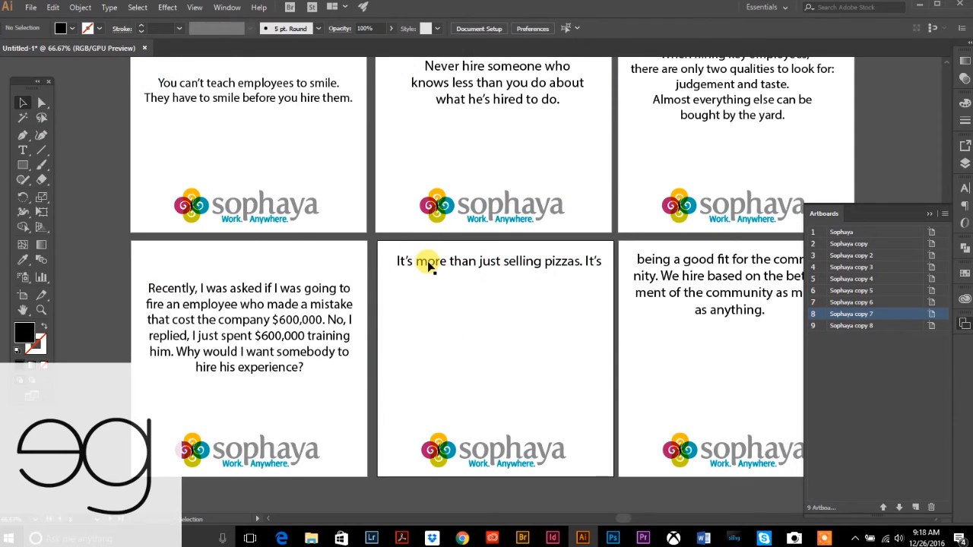
drag(429, 263, 431, 293)
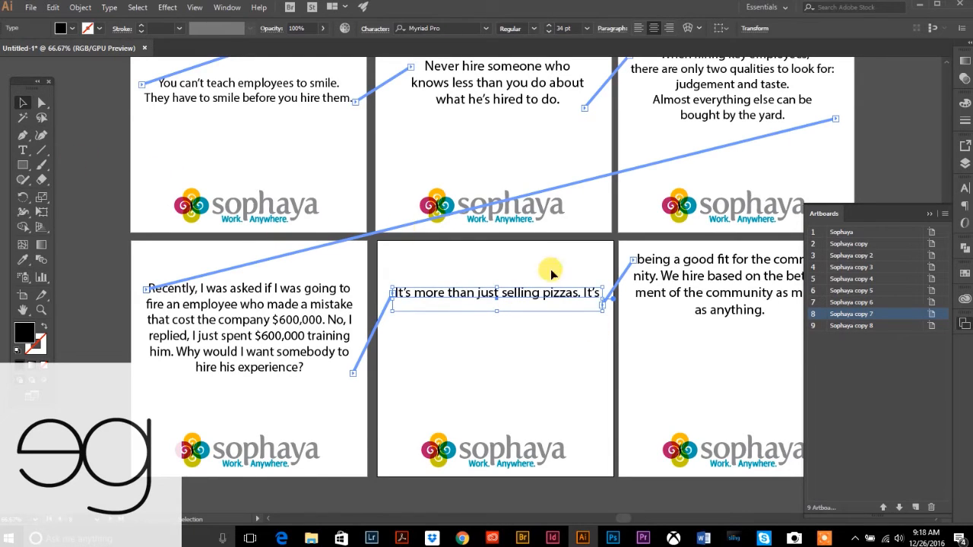
drag(496, 310, 494, 380)
- Break the pizzas quote so the second 'It's' and 'community' each start a new line
click(21, 155)
click(614, 323)
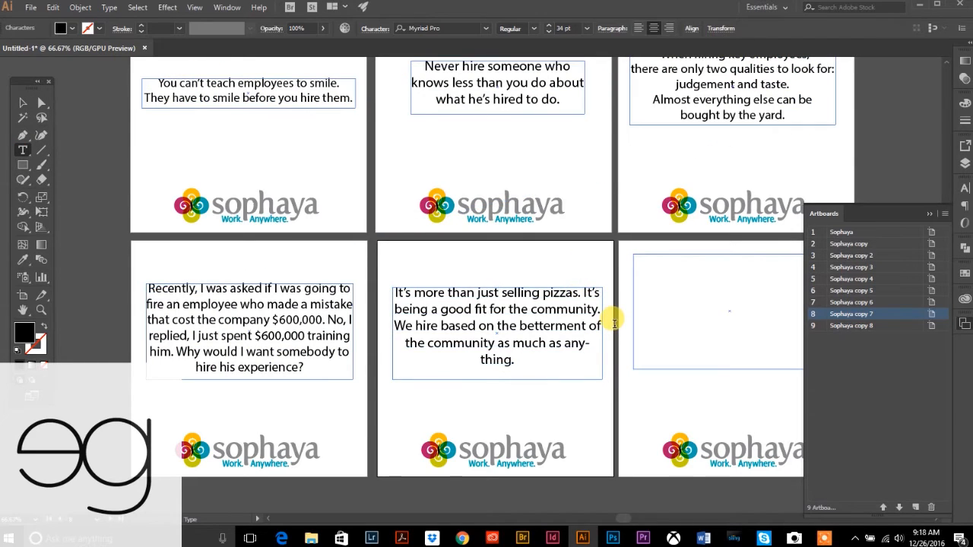
key(Return)
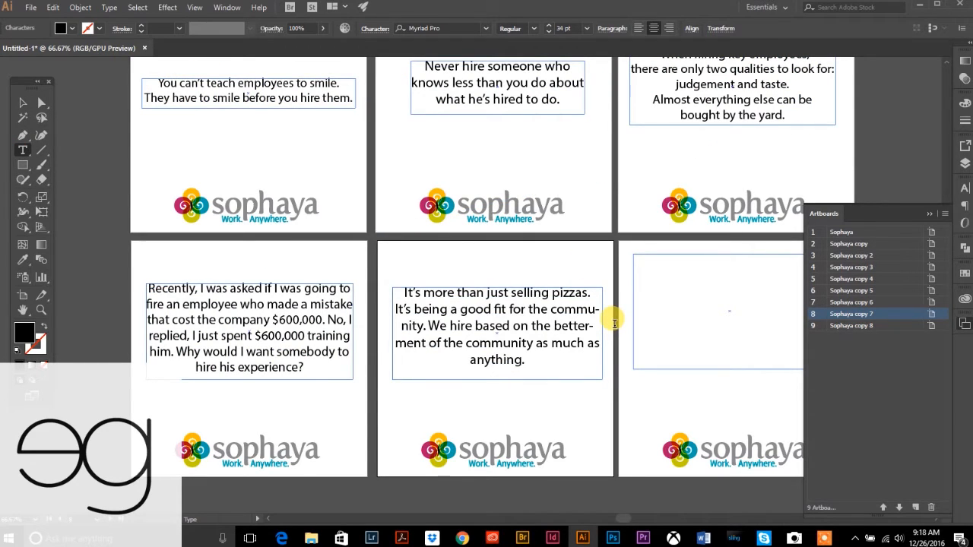
click(549, 308)
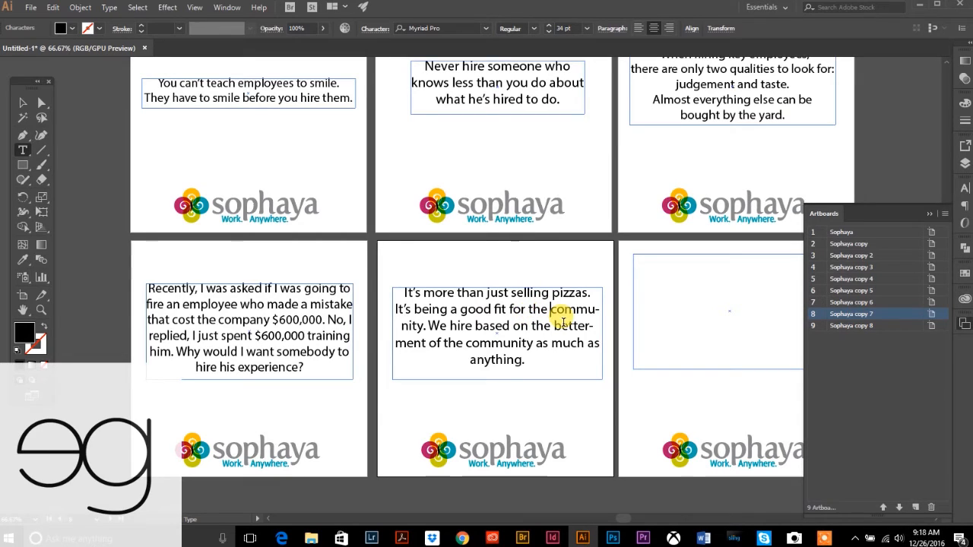
key(Return)
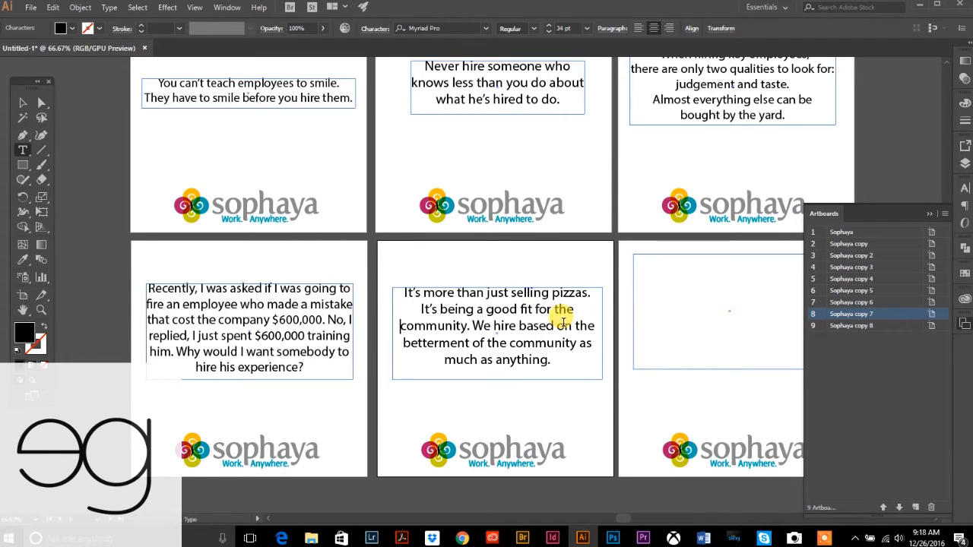
- Nudge the pizza quote slightly higher on its artboard and deselect it
click(23, 102)
click(108, 158)
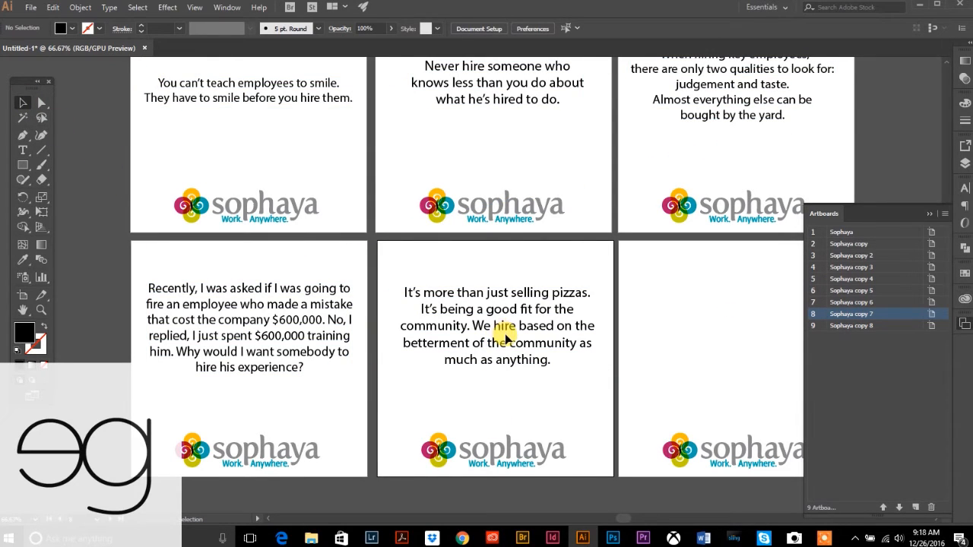
drag(505, 329, 506, 324)
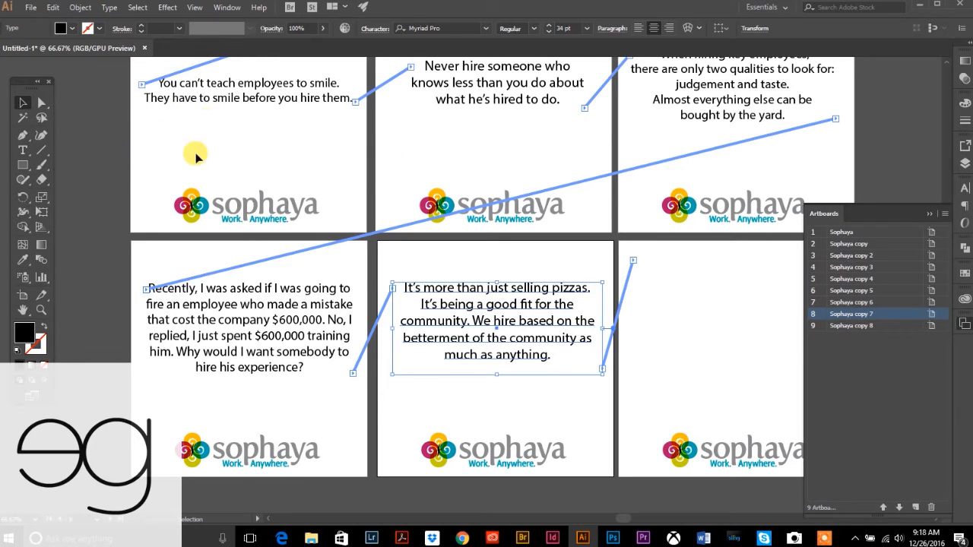
click(106, 206)
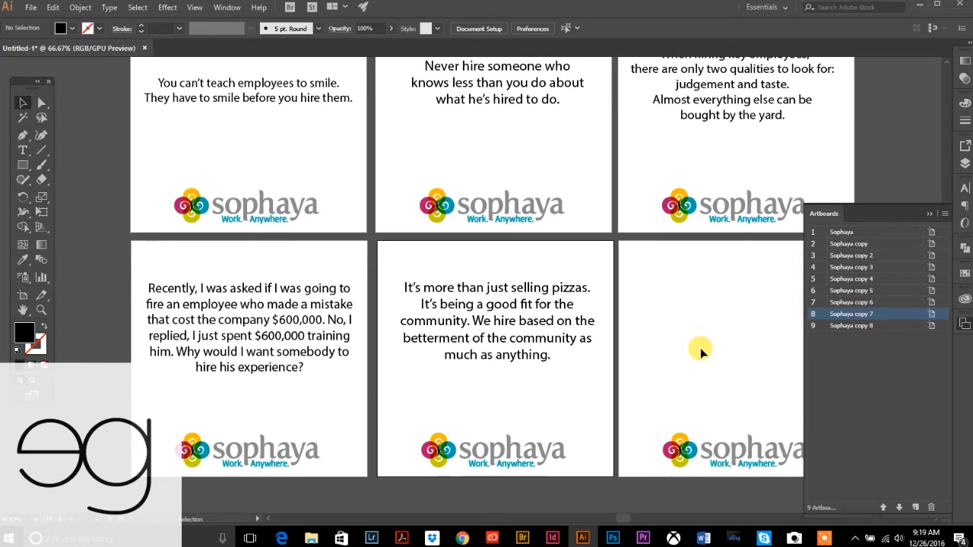
- Nudge the quote text slightly lower, pan the artboards, and adjust the pizza quote frame's height
click(24, 307)
click(24, 102)
drag(492, 325, 485, 344)
click(99, 288)
click(24, 309)
drag(551, 329, 457, 313)
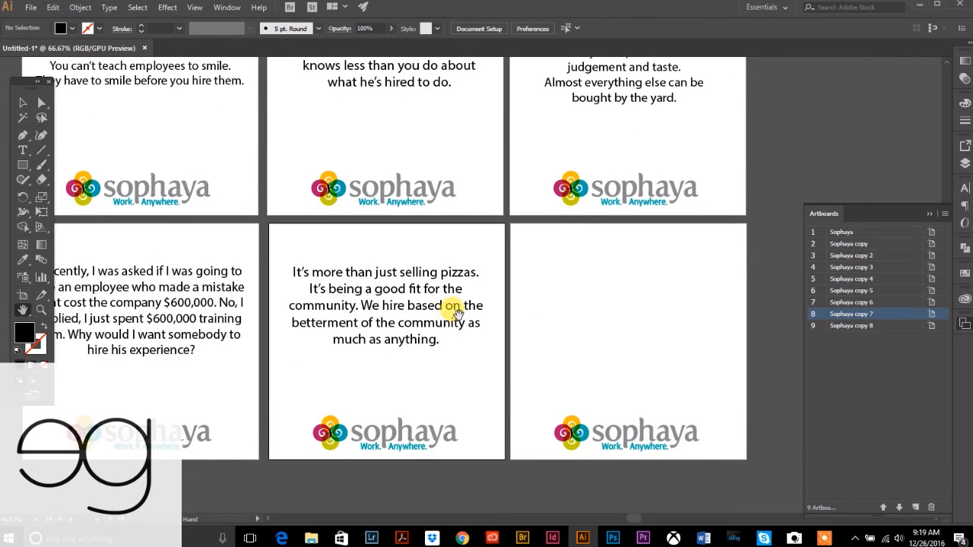
click(23, 102)
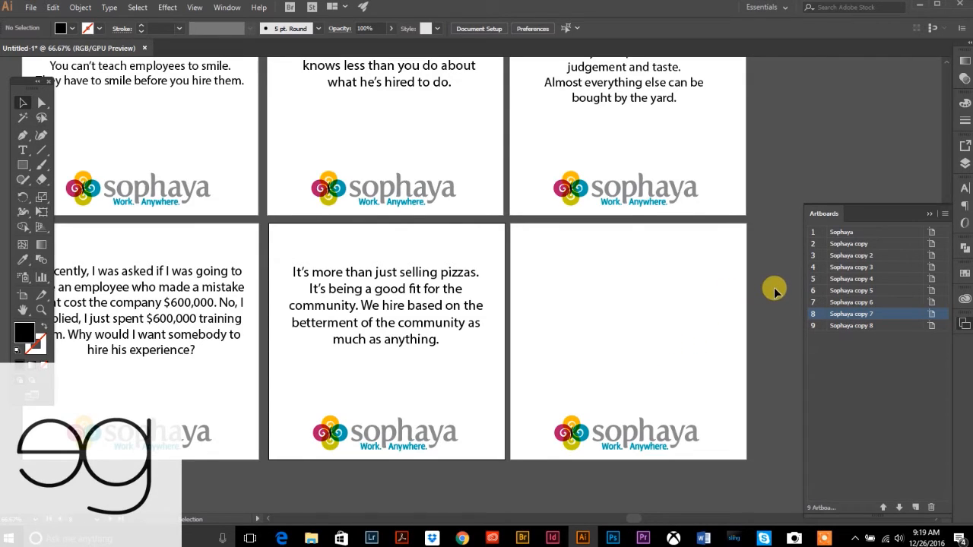
click(401, 343)
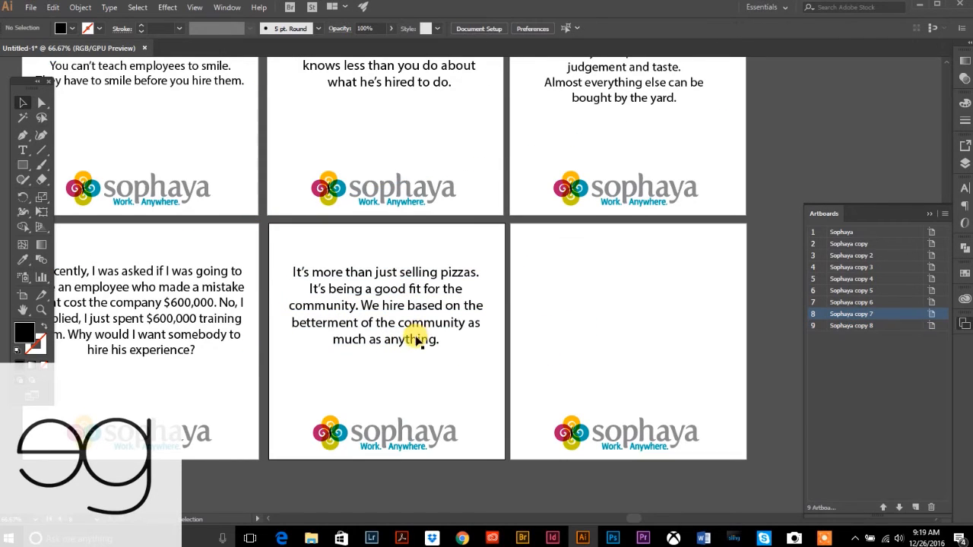
mouse_move(387, 359)
mouse_down()
mouse_move(388, 379)
mouse_move(387, 358)
mouse_up()
click(355, 385)
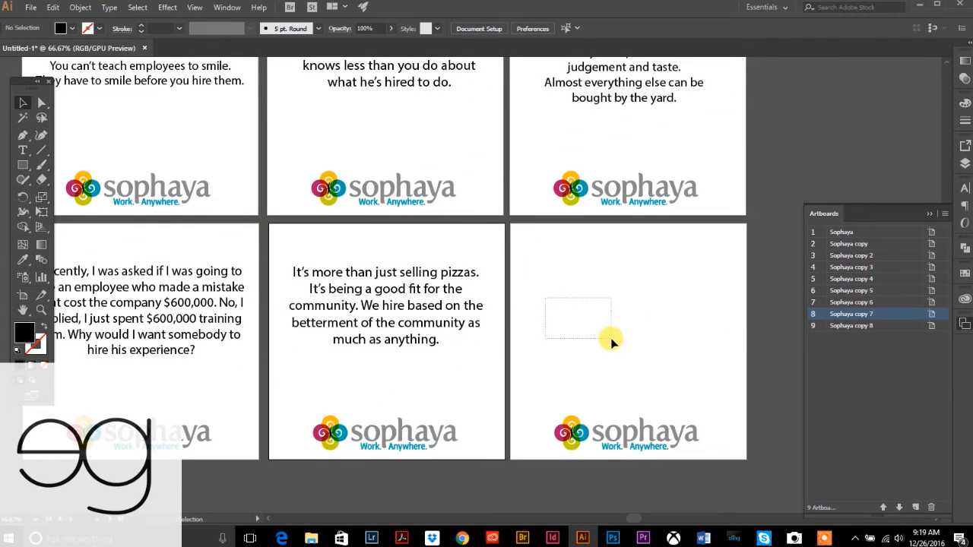
- Alt-drag a copy of the pizza quote onto the empty ninth artboard
drag(611, 339, 609, 336)
key(space)
drag(329, 135, 332, 296)
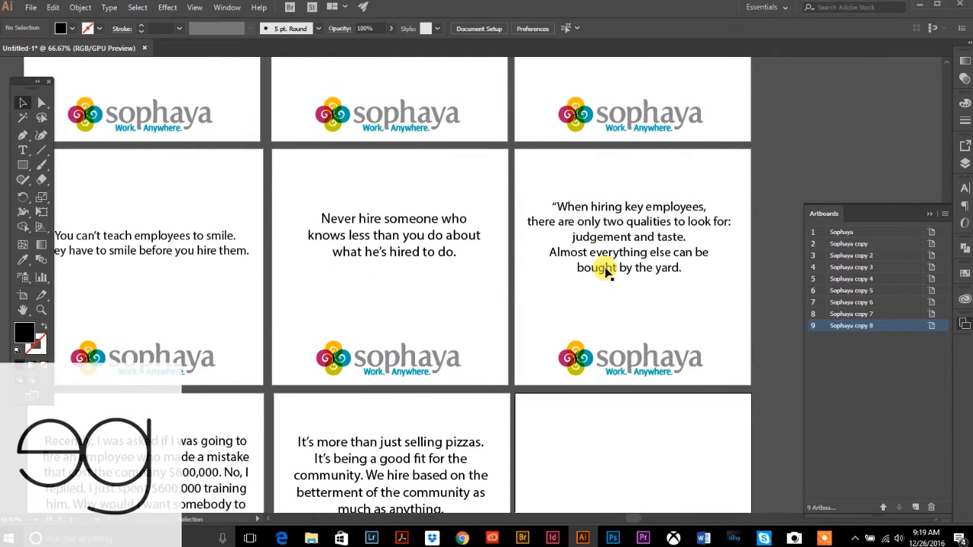
key(space)
drag(438, 163, 434, 190)
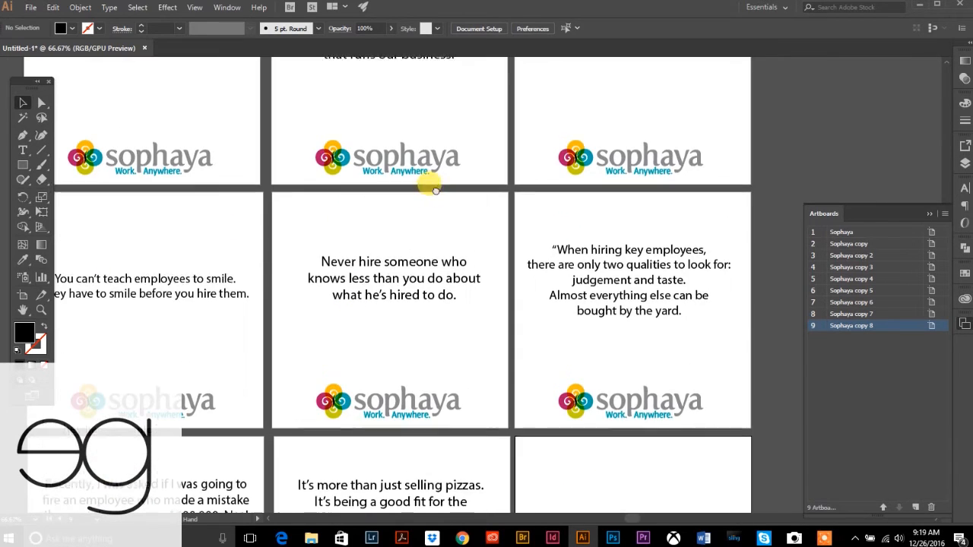
drag(437, 397, 413, 161)
click(340, 247)
drag(340, 247, 593, 258)
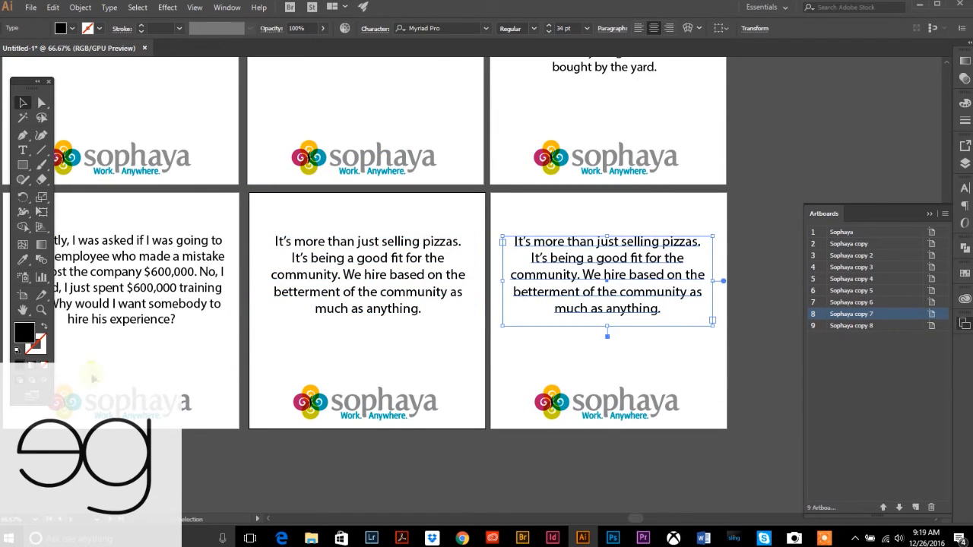
- Zoom out to the whole grid and move the middle artboard's quote slightly higher
click(42, 310)
alt+click(405, 240)
alt+click(526, 237)
click(23, 102)
drag(415, 217, 411, 214)
click(678, 277)
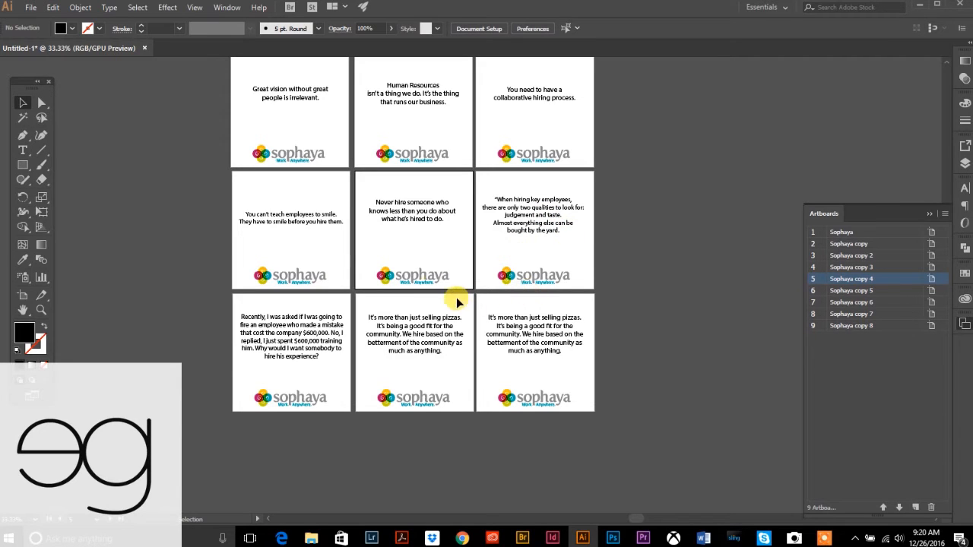
- Select the quotes on all nine artboards and convert them to point type
click(300, 100)
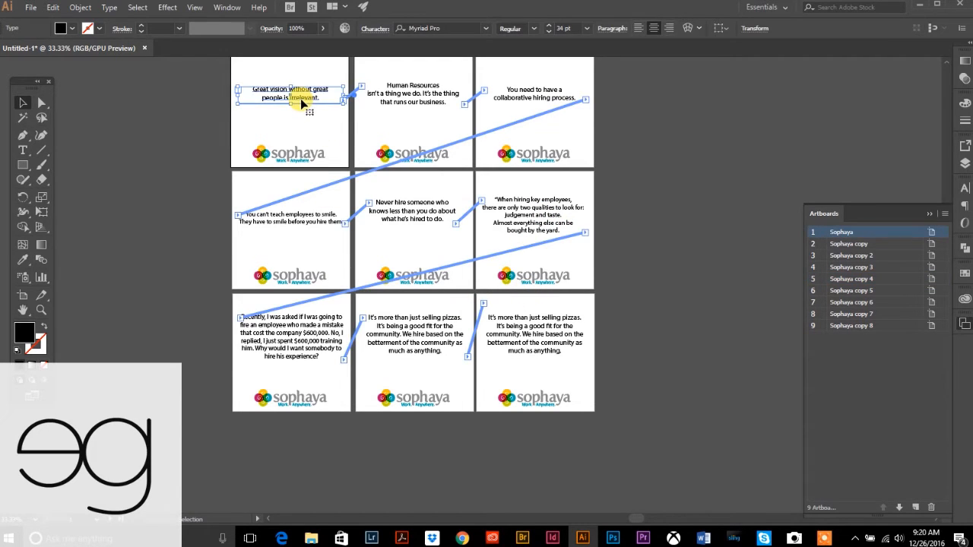
shift+click(372, 98)
shift+click(541, 98)
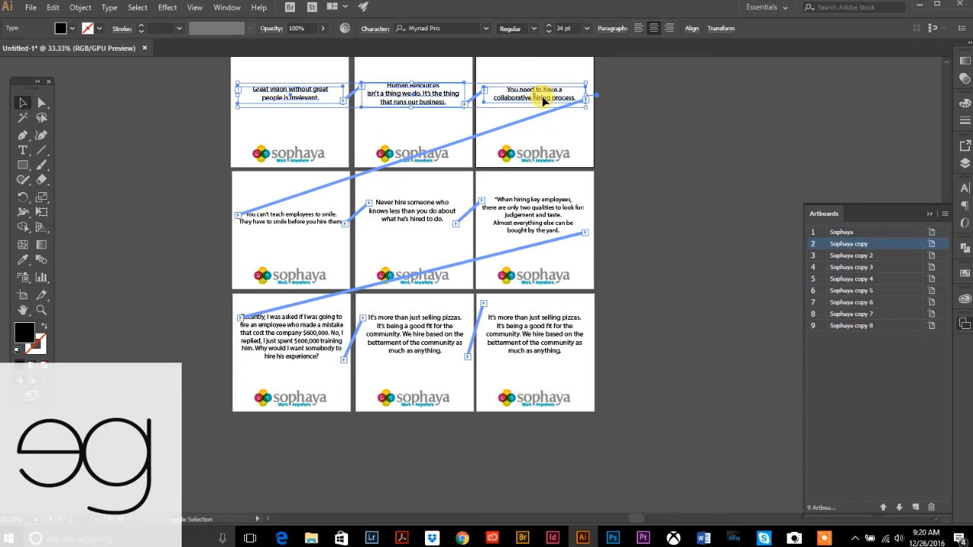
shift+click(315, 220)
shift+click(400, 210)
shift+click(554, 211)
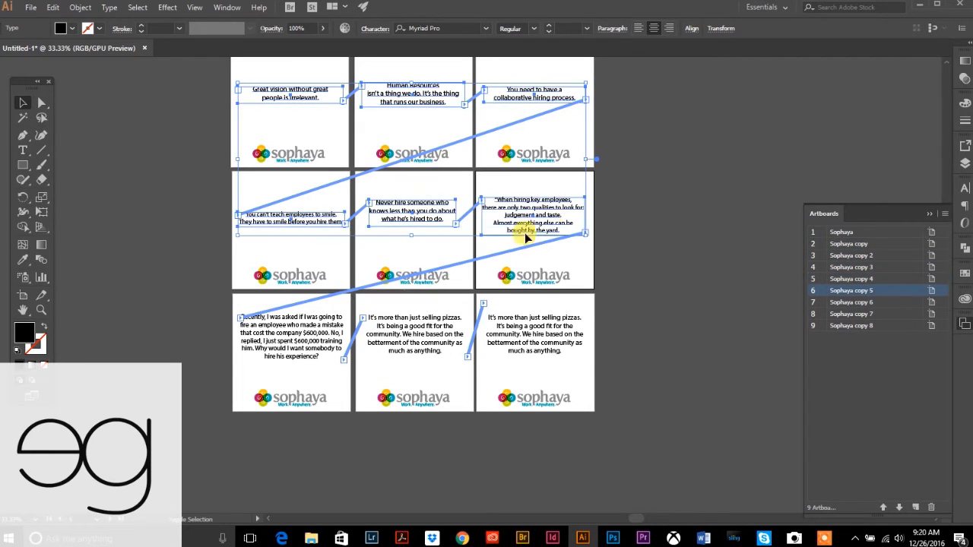
shift+click(289, 334)
shift+click(389, 329)
shift+click(532, 332)
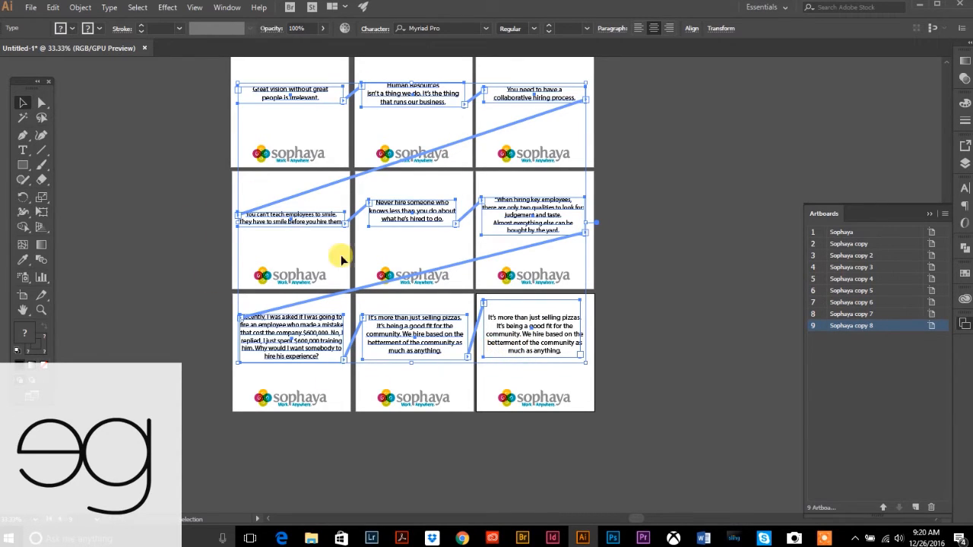
click(110, 7)
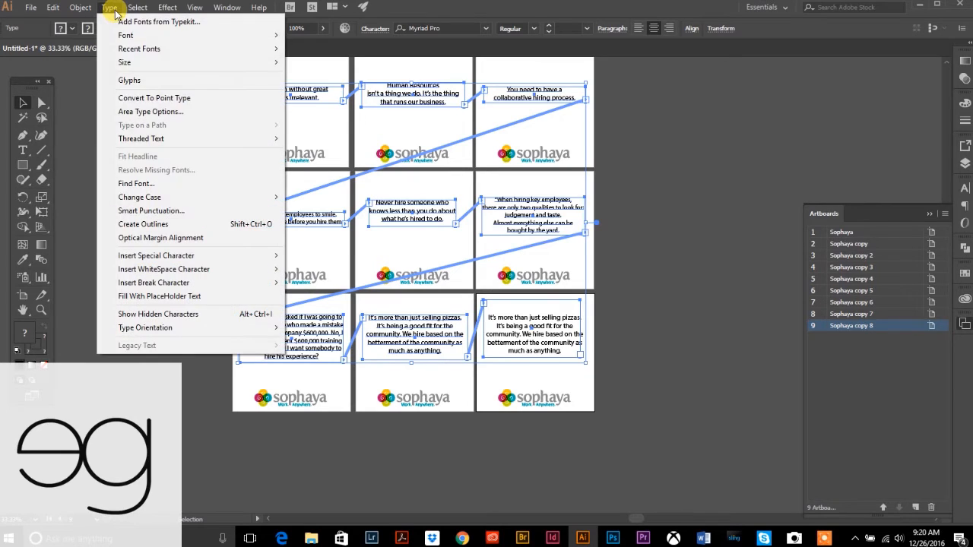
click(155, 99)
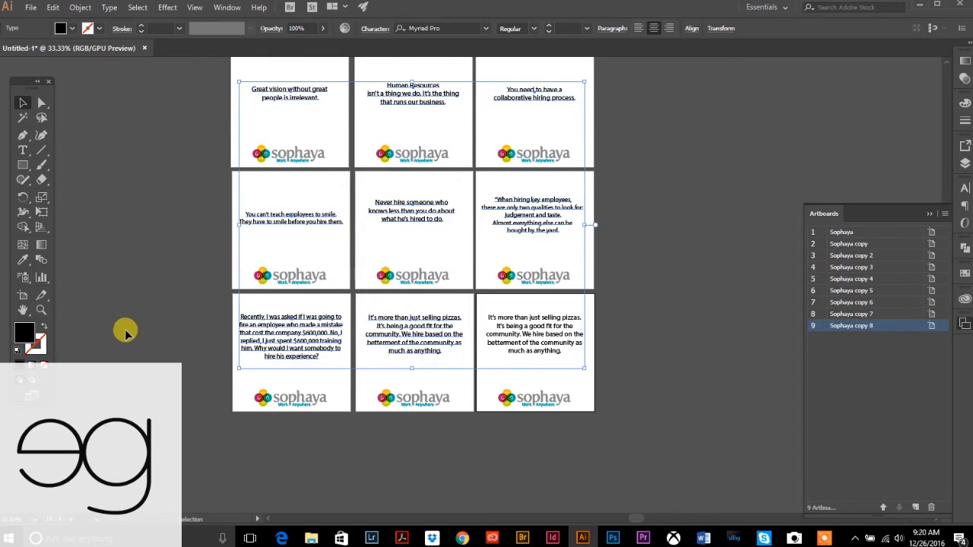
- Select each of the first eight quotes in turn to check its size
click(166, 269)
click(308, 92)
click(454, 81)
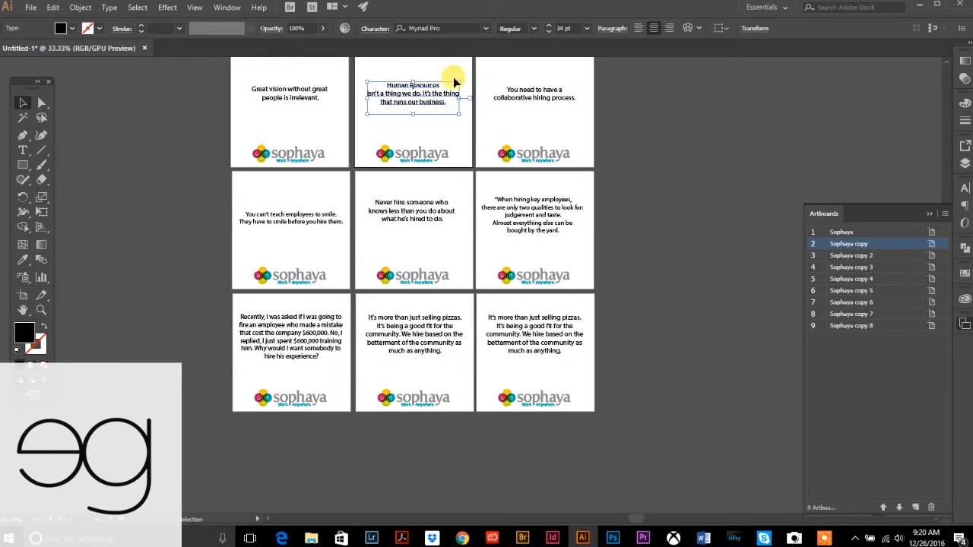
click(534, 92)
click(304, 218)
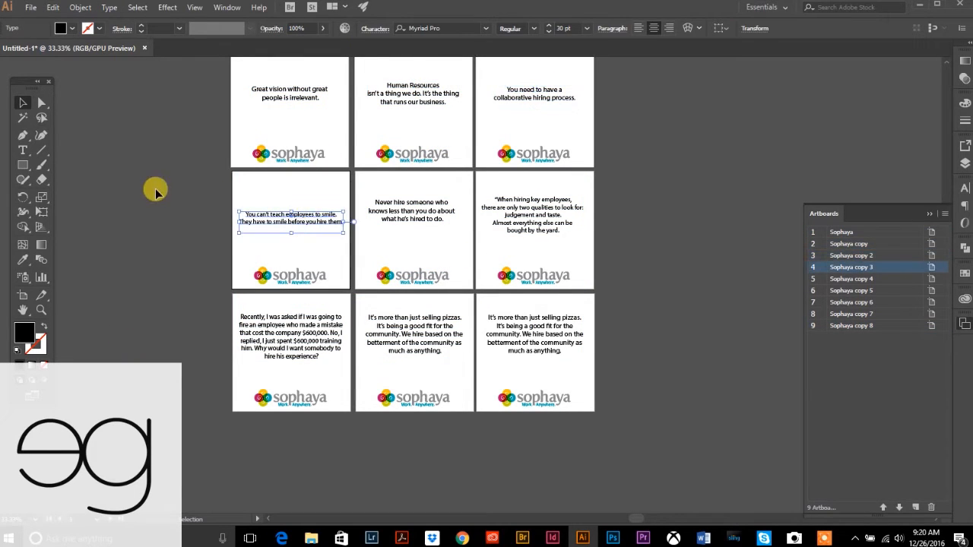
click(416, 211)
click(529, 213)
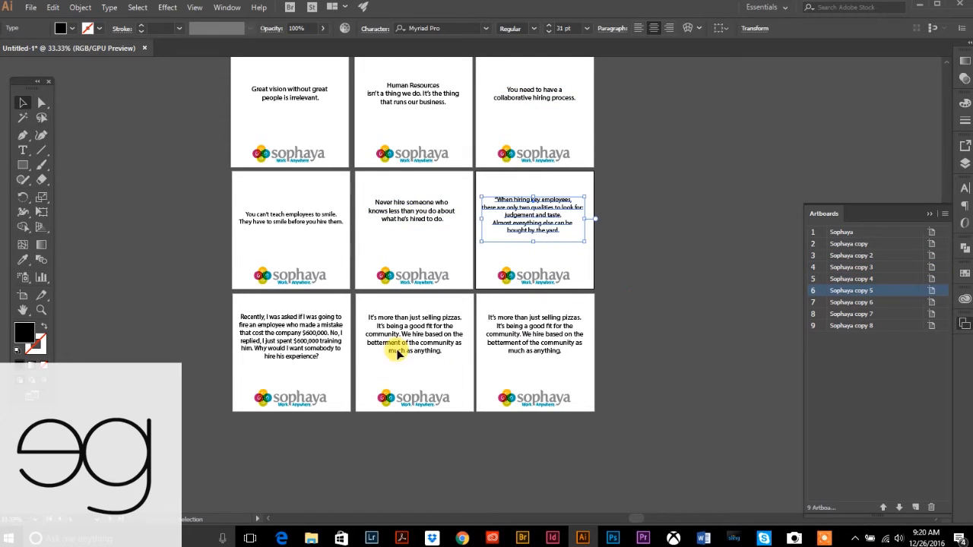
click(259, 348)
click(449, 327)
click(490, 327)
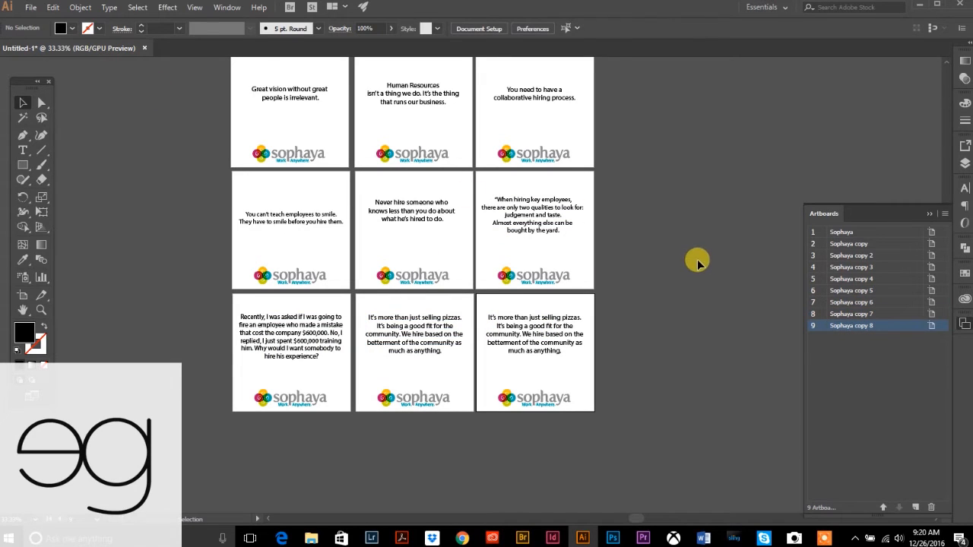
- Zoom to 50% on the top two rows of quote artboards
scroll(697, 262, up, 1)
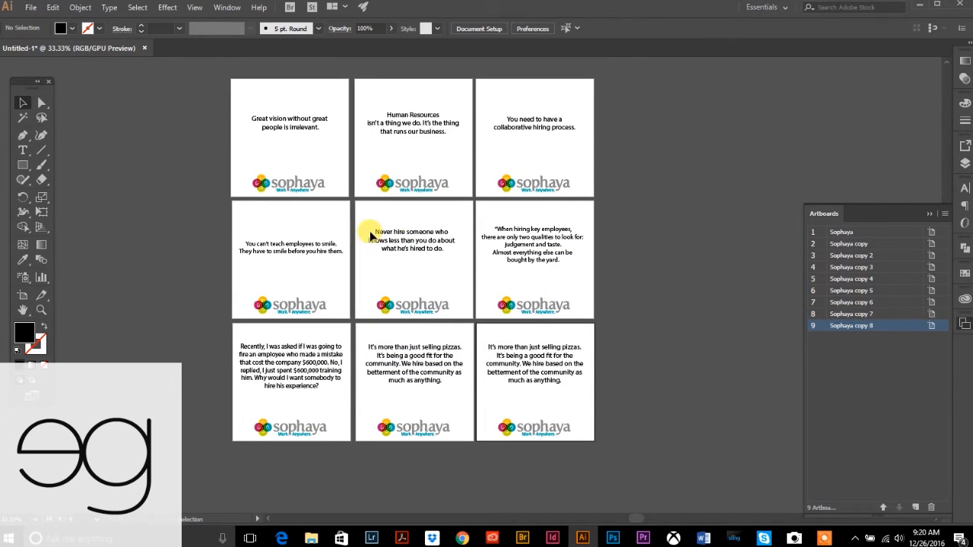
click(42, 309)
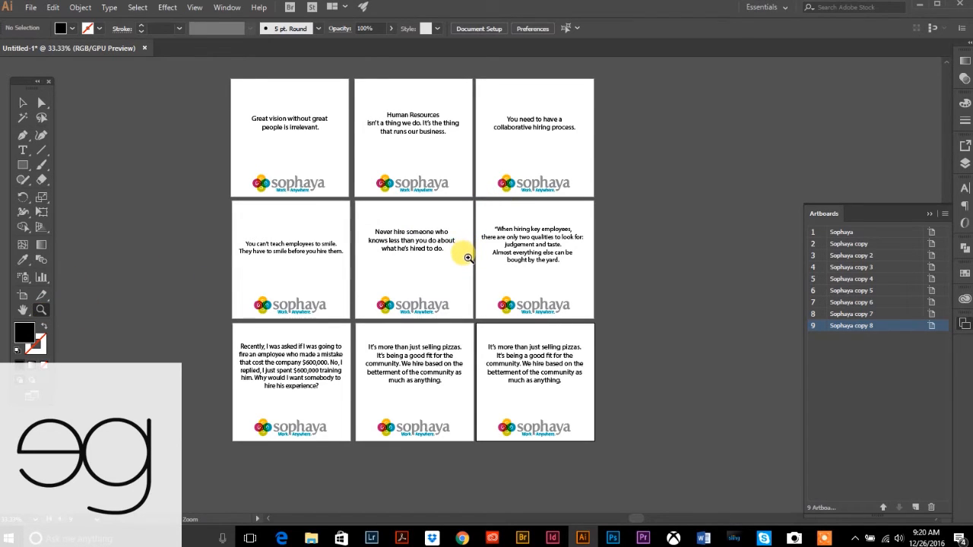
click(485, 204)
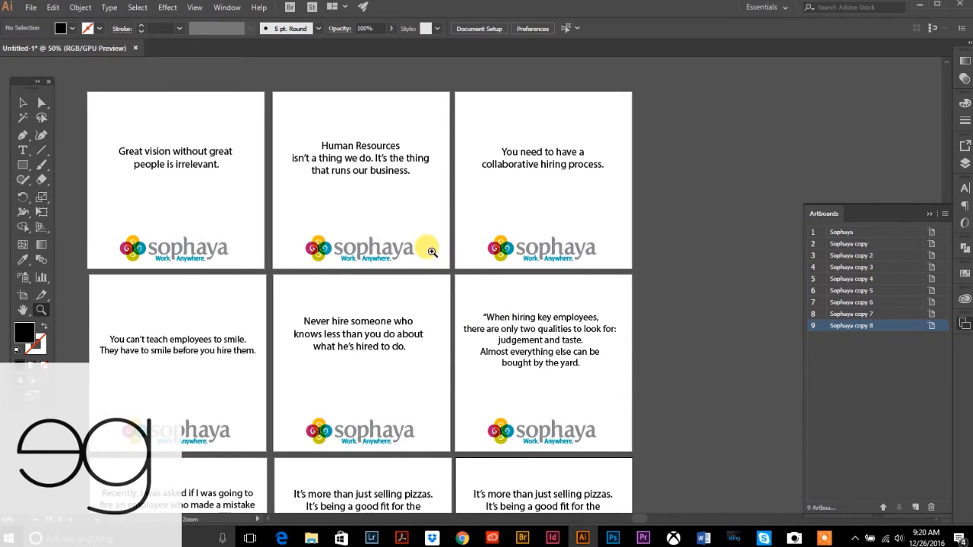
click(21, 107)
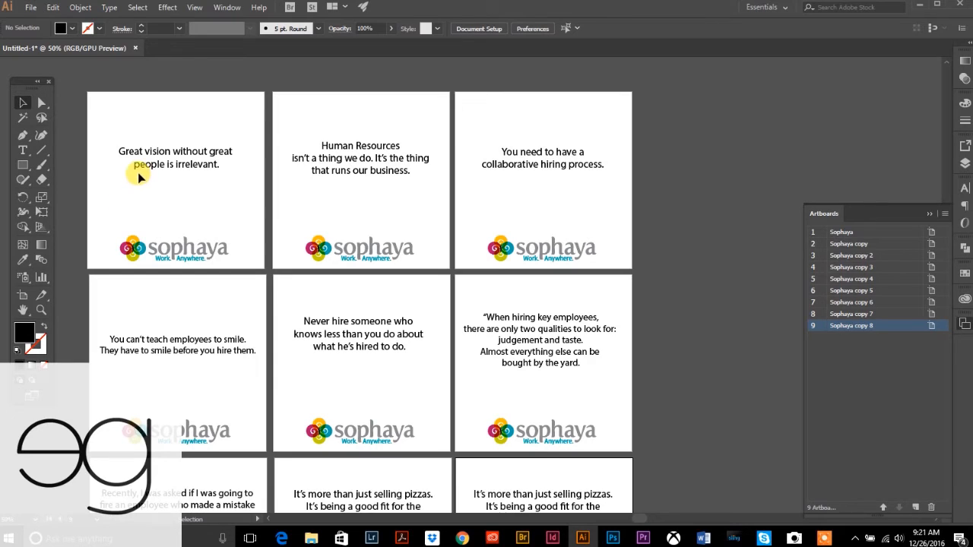
- Open Find Font for the document and browse its system font list
click(109, 7)
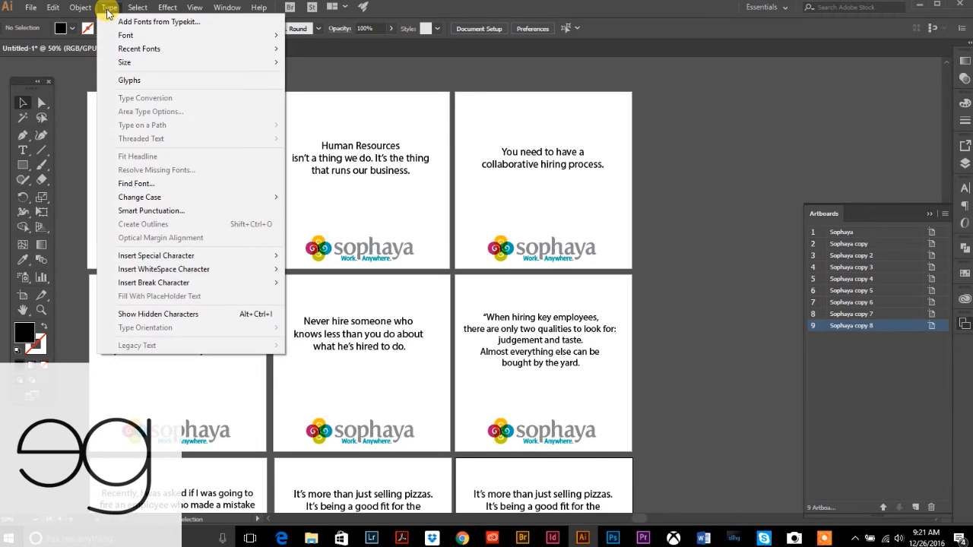
click(145, 185)
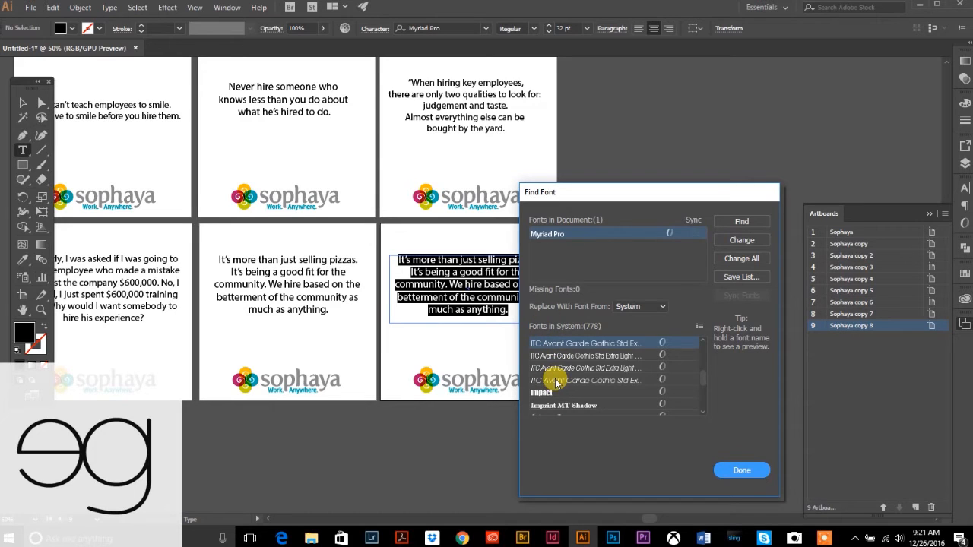
scroll(555, 383, down, 3)
scroll(555, 382, down, 8)
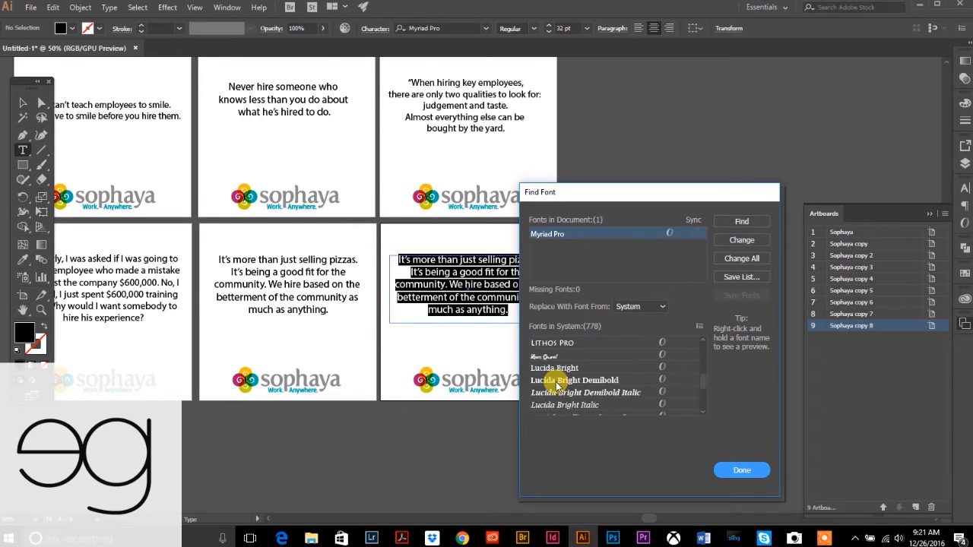
scroll(557, 389, up, 10)
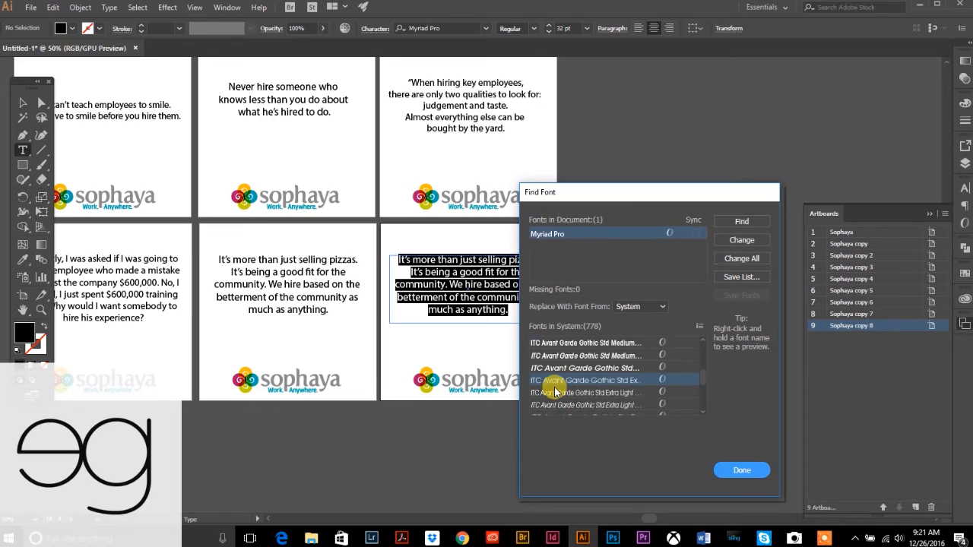
scroll(556, 393, down, 1)
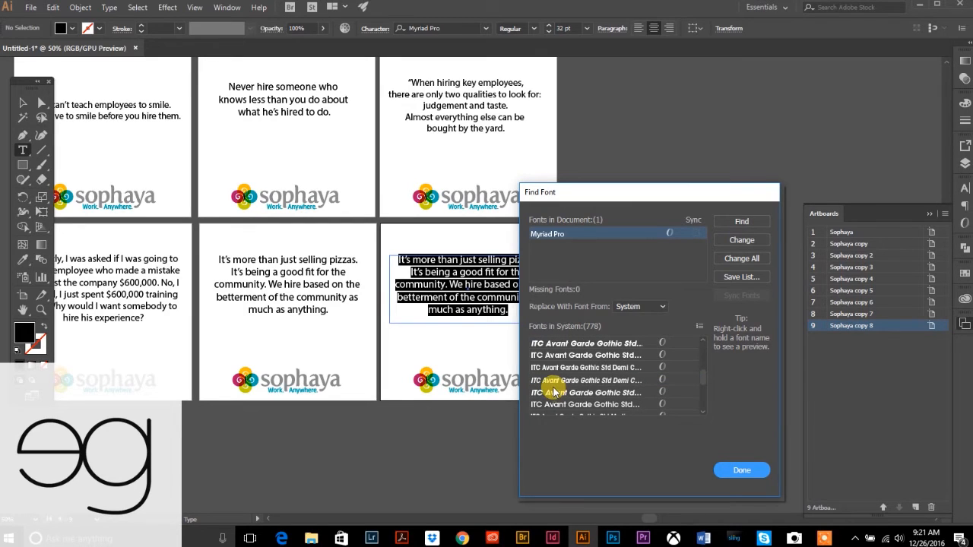
scroll(566, 383, up, 1)
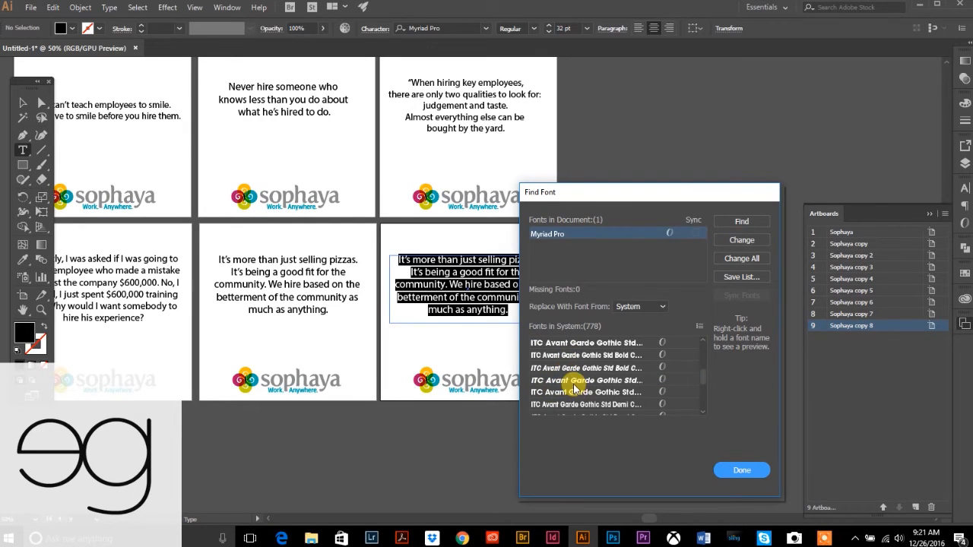
scroll(574, 387, up, 1)
scroll(574, 389, down, 1)
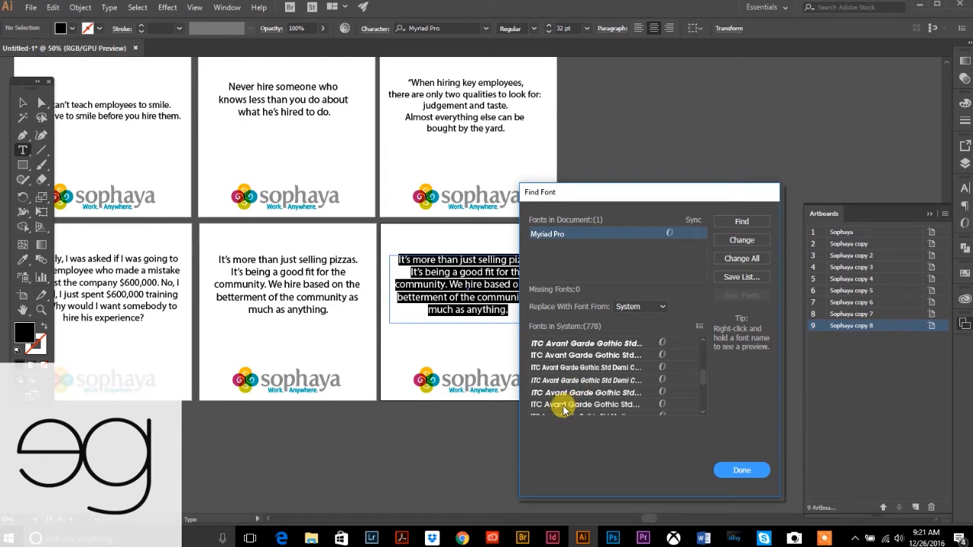
- Replace Myriad Pro with ITC Avant Garde Gothic Std everywhere using Change All, then close Find Font
click(557, 405)
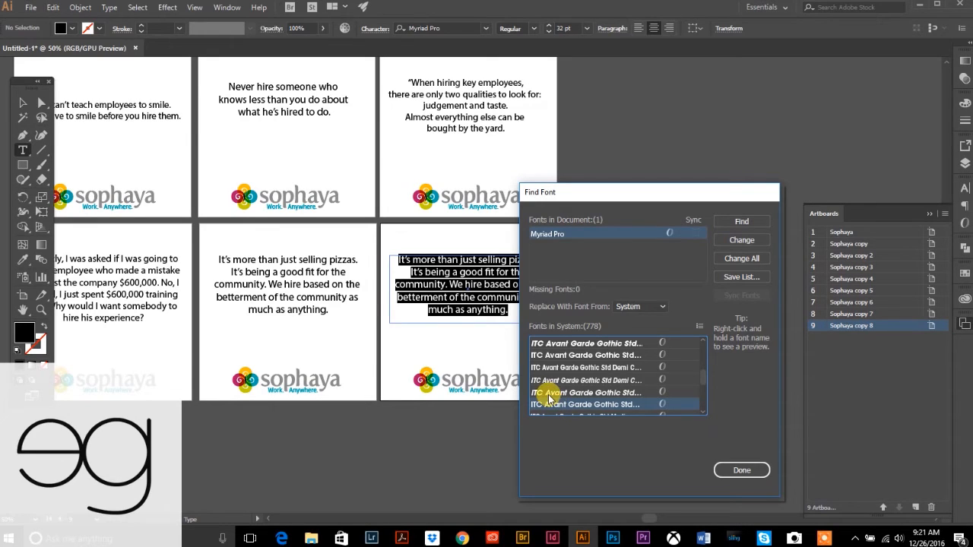
click(739, 260)
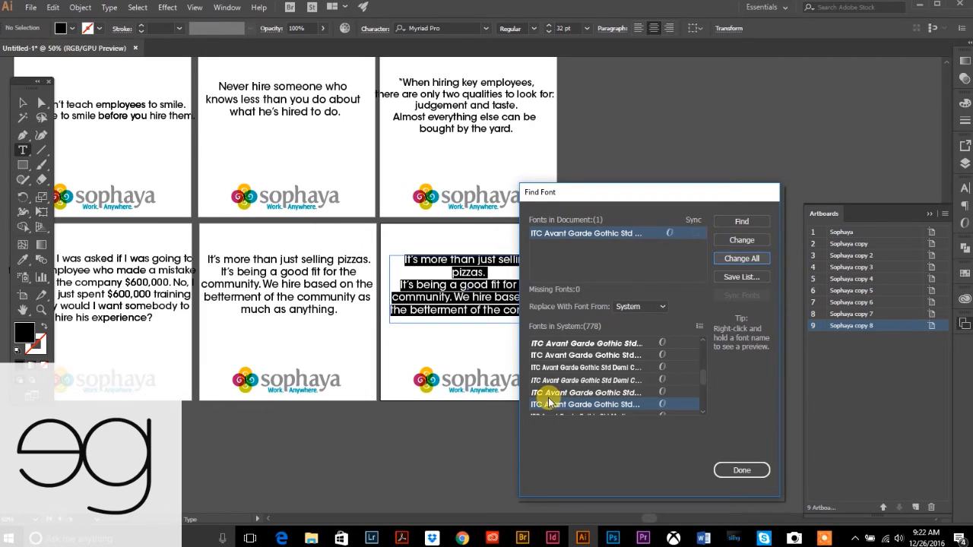
click(740, 472)
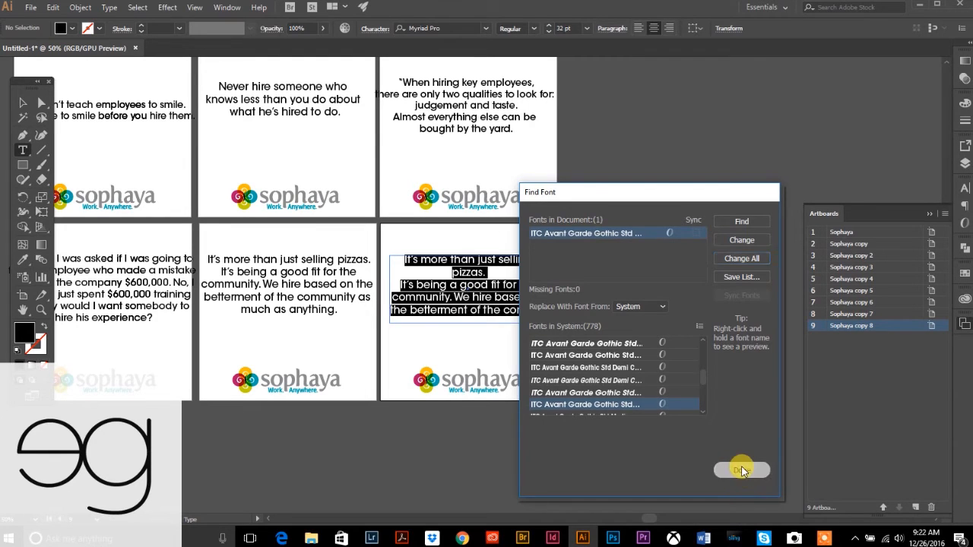
scroll(225, 268, up, 2)
click(23, 102)
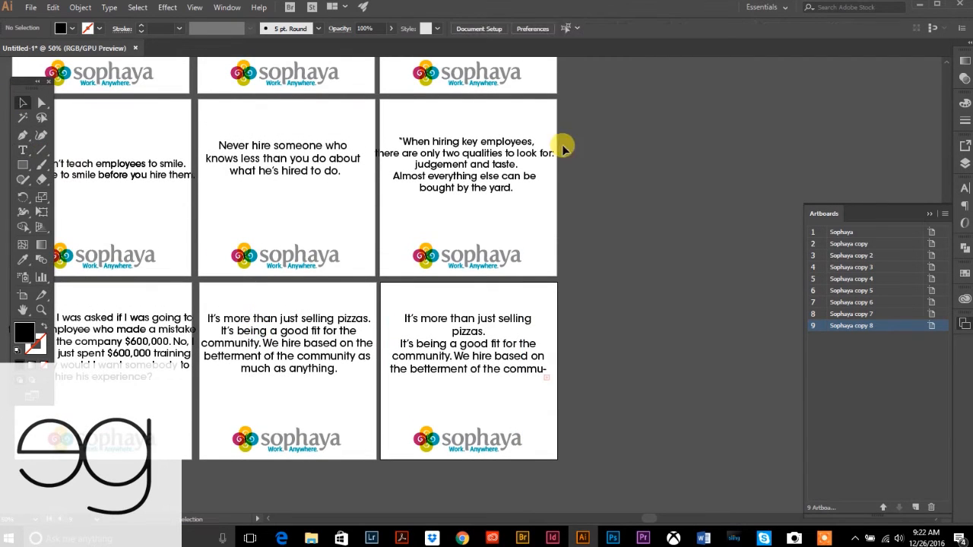
- Add line breaks before 'employees' and 'before' in artboard 4's quote, then nudge it up
drag(348, 135, 458, 247)
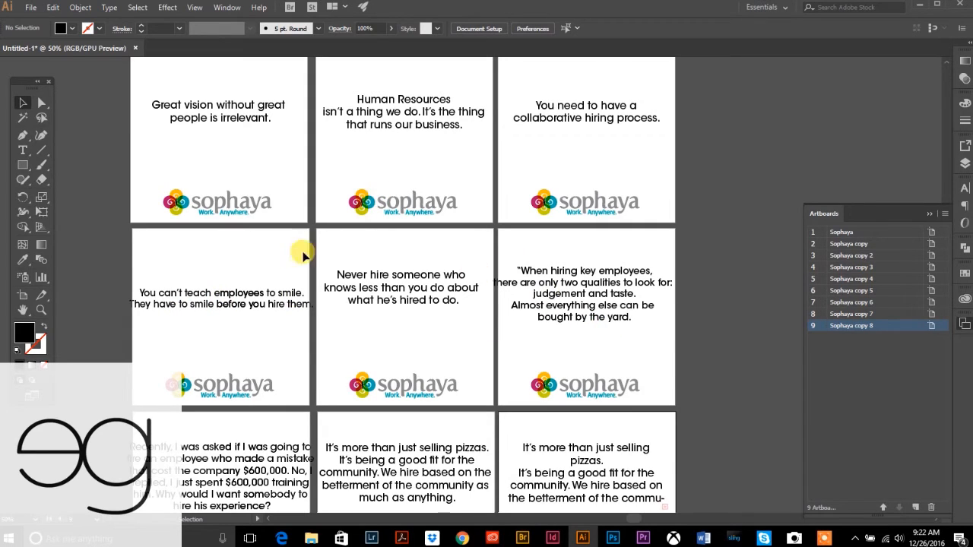
click(25, 152)
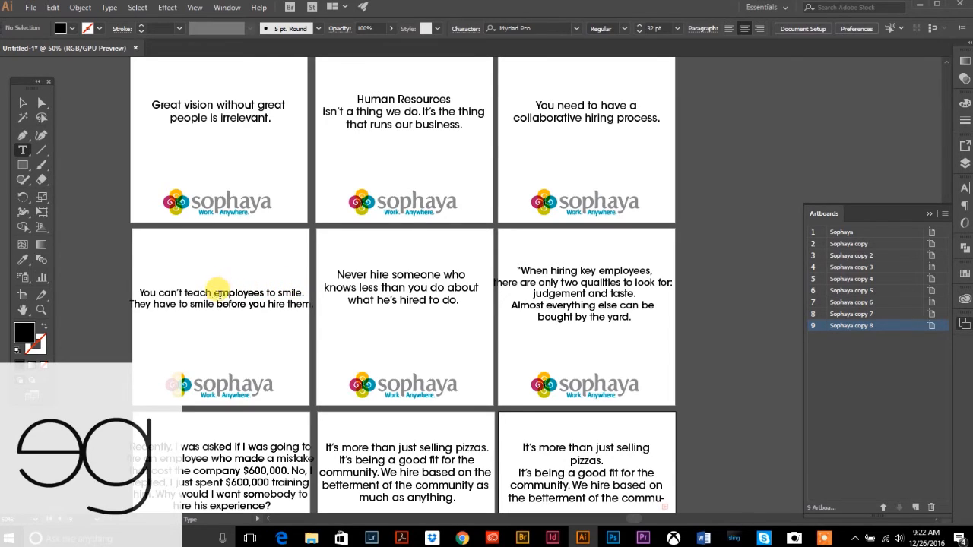
click(250, 298)
key(Return)
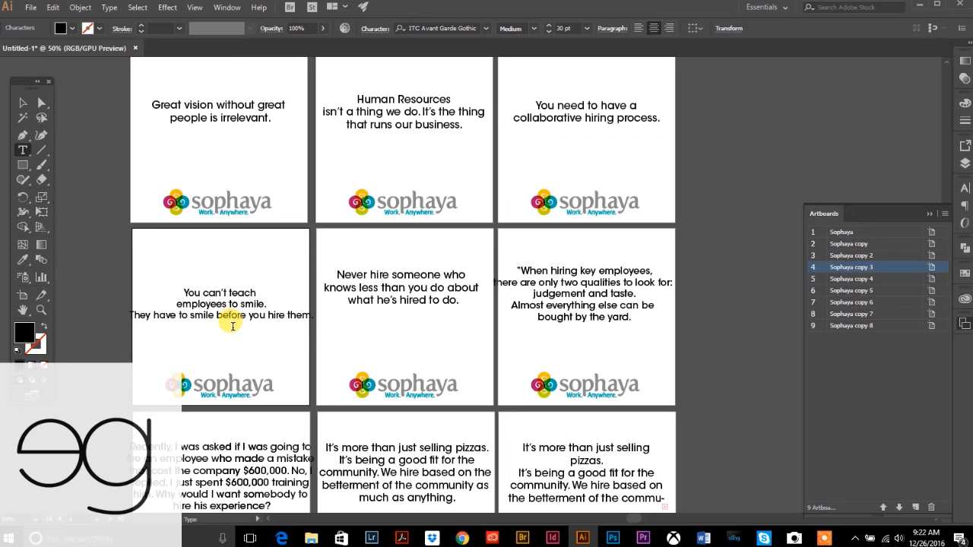
key(Return)
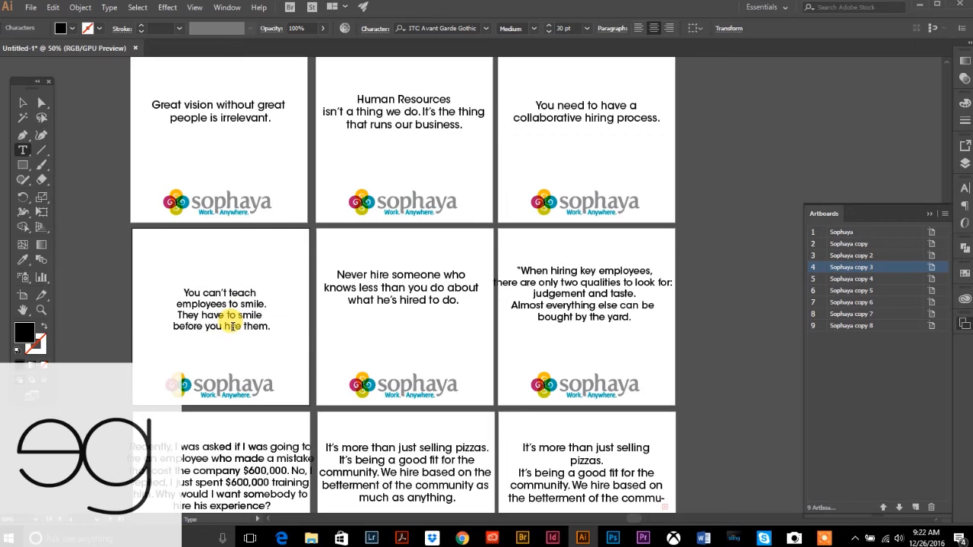
click(23, 102)
drag(257, 324, 254, 306)
- Scale the 'When hiring key employees' quote down around its centre to about 24 pt
click(389, 299)
click(400, 300)
click(703, 345)
click(587, 318)
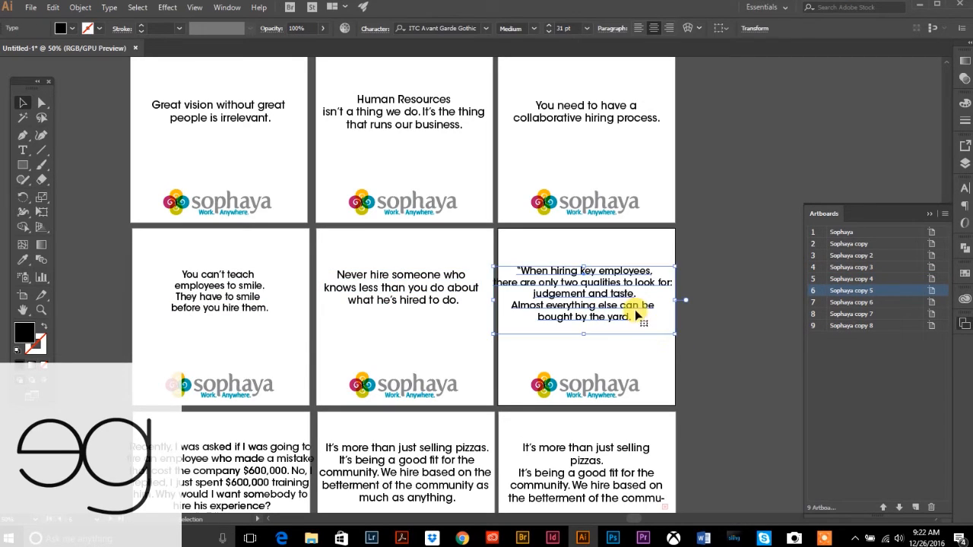
click(740, 328)
click(587, 291)
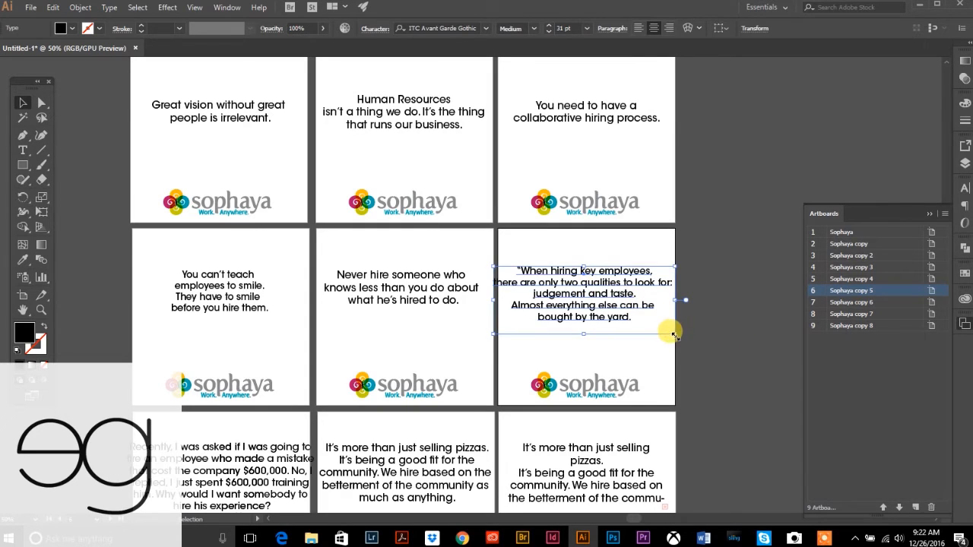
drag(672, 333, 653, 327)
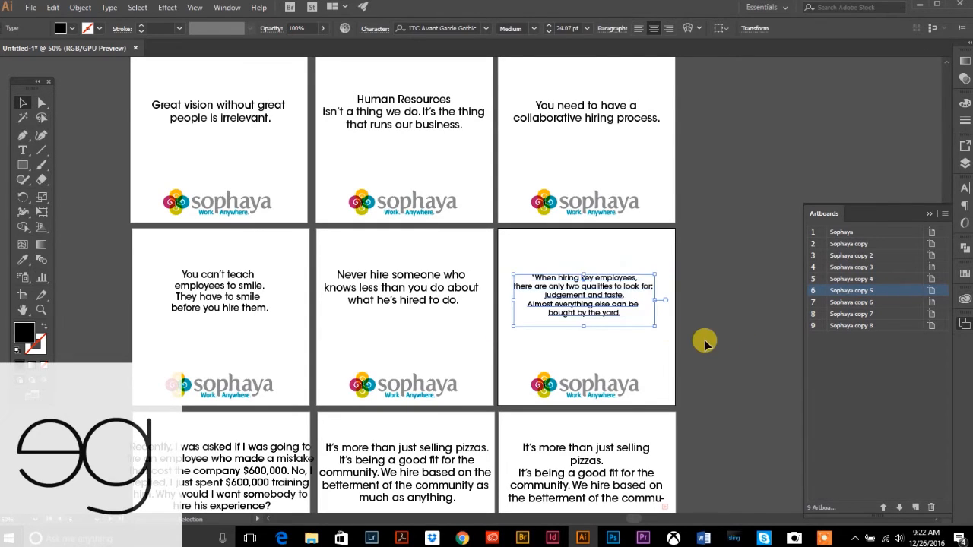
click(710, 346)
click(597, 304)
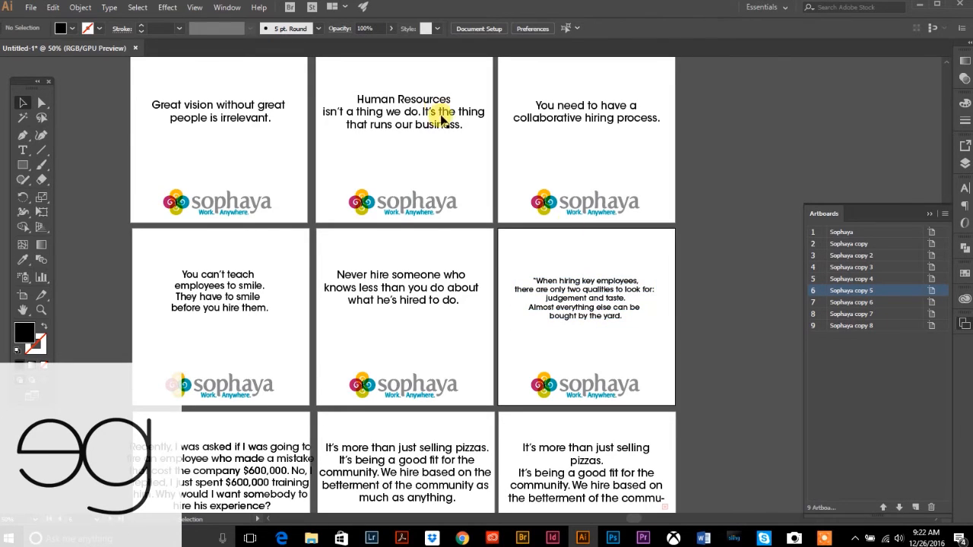
scroll(279, 190, down, 5)
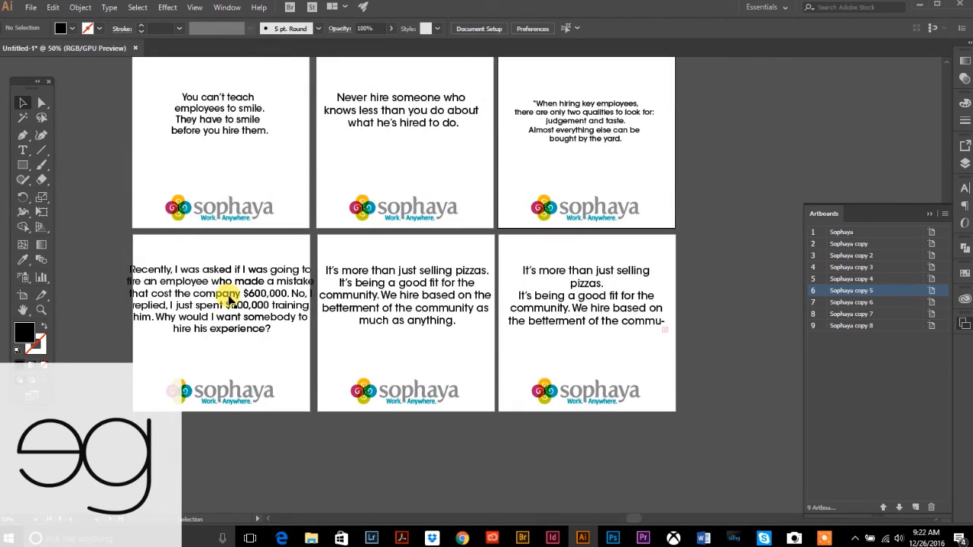
- Shrink the 'Recently' quote to about 26 pt and the pizza quote to 28 pt
click(231, 304)
drag(316, 307, 301, 307)
key(ctrl+z)
mouse_move(311, 347)
mouse_down()
mouse_move(337, 347)
mouse_move(298, 339)
mouse_up()
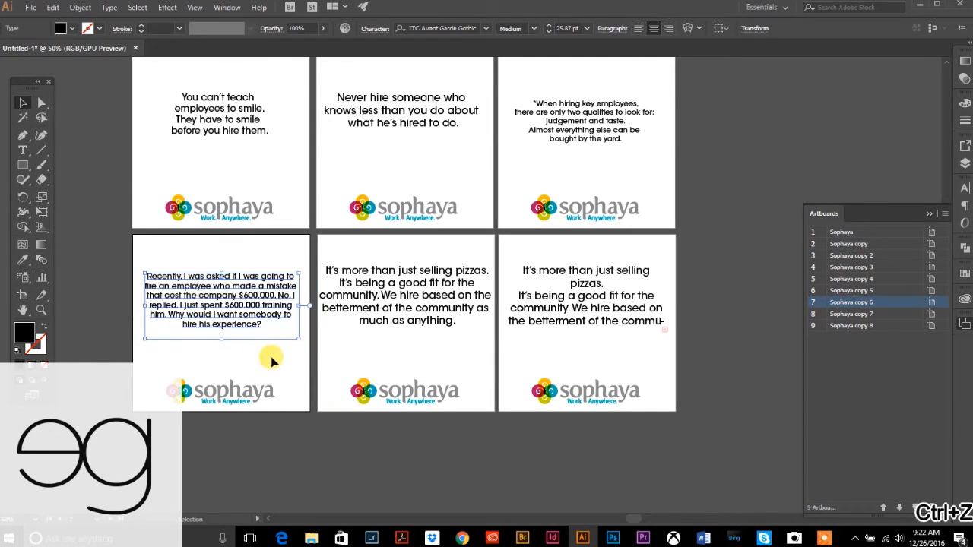
click(96, 302)
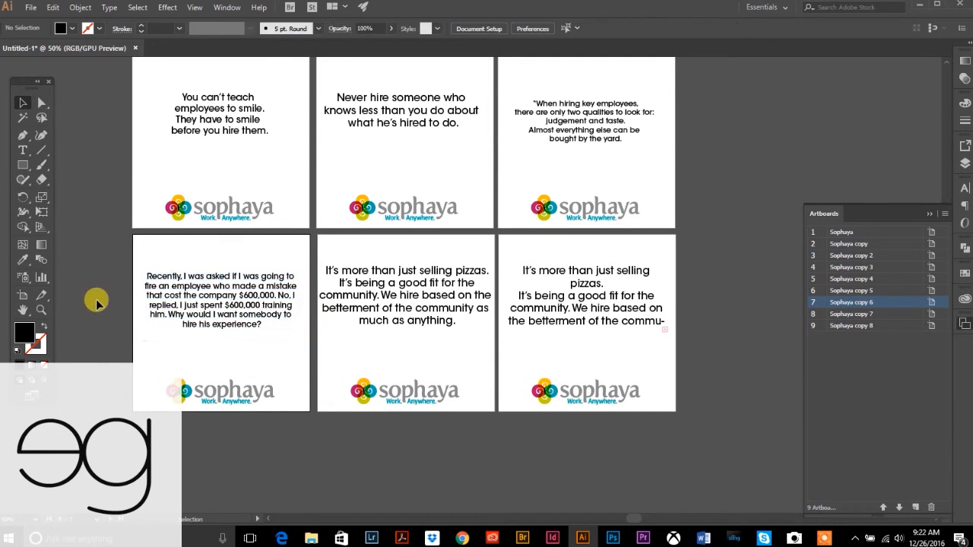
click(409, 315)
drag(494, 326, 479, 321)
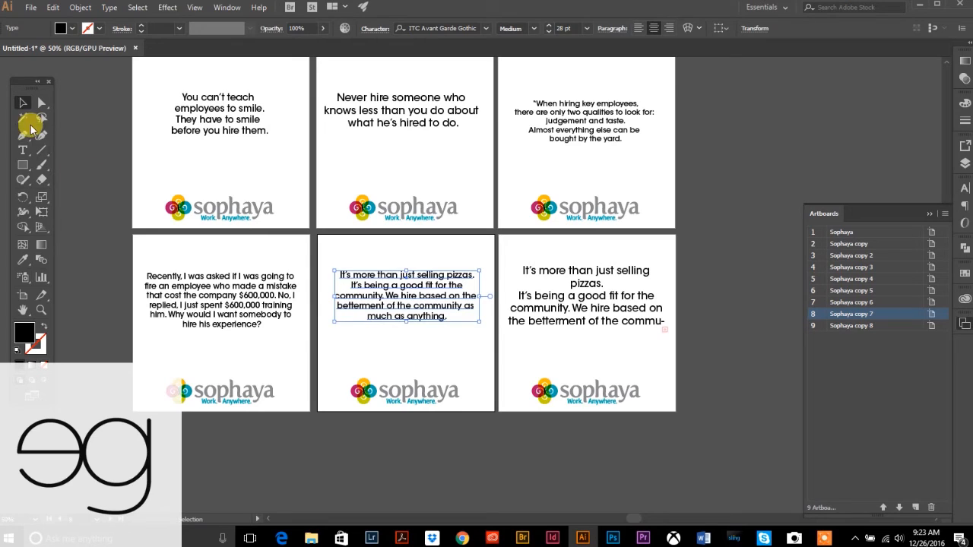
- Widen artboard 9's quote frame, set its text to 31 pt, and reposition it
click(582, 310)
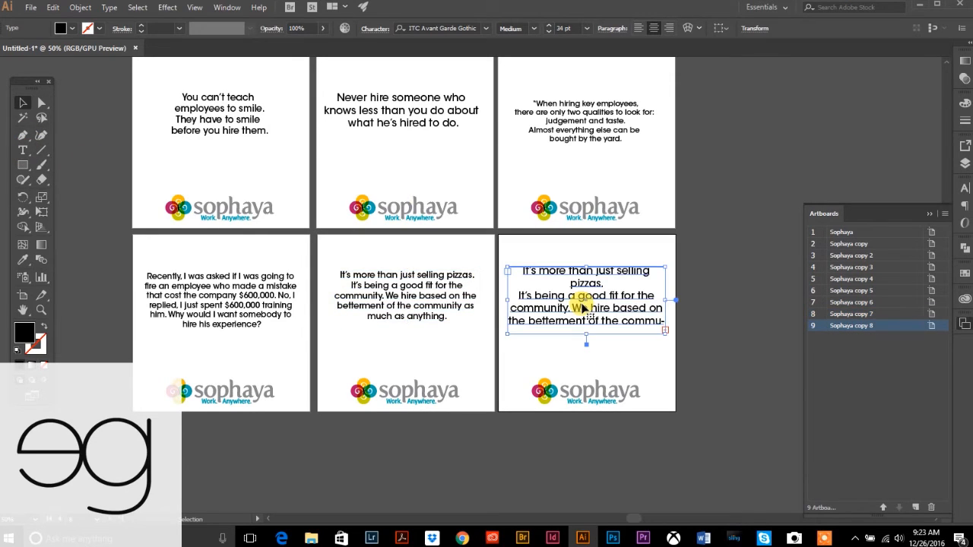
drag(669, 300, 591, 346)
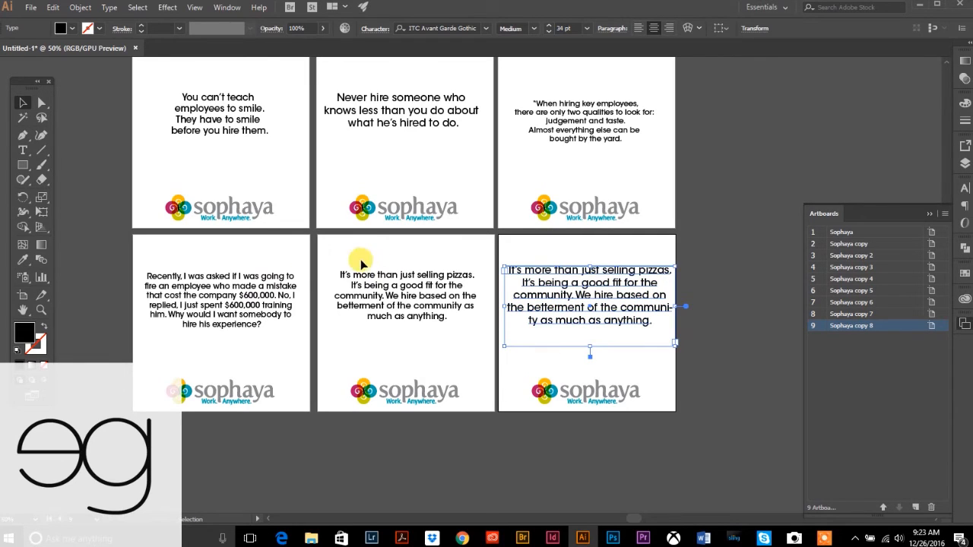
click(23, 151)
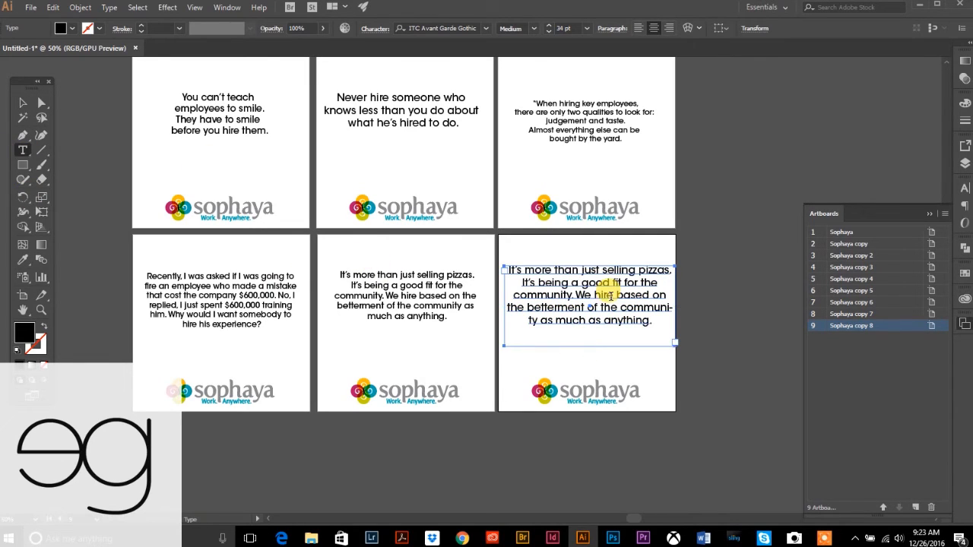
click(602, 304)
key(ctrl+a)
click(549, 32)
click(549, 32)
click(548, 32)
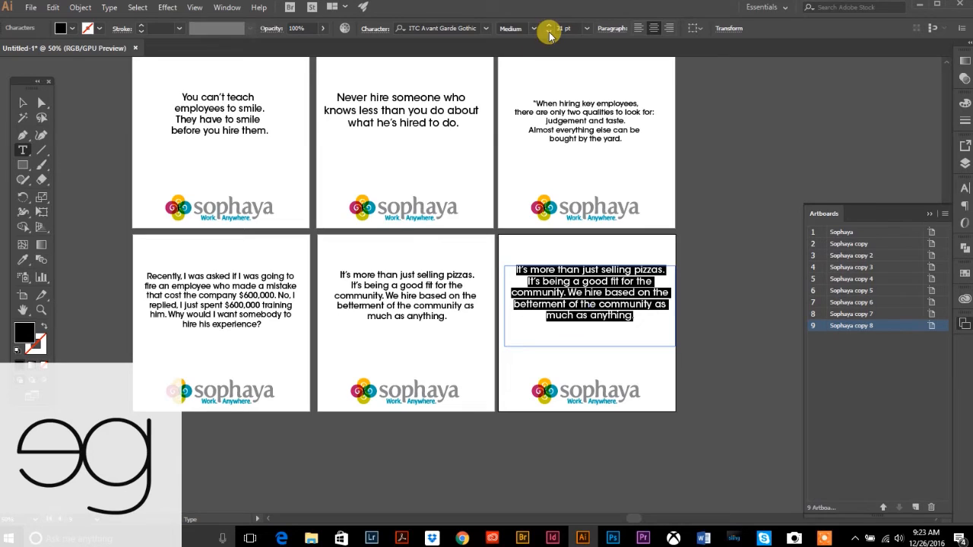
click(23, 103)
click(575, 250)
drag(572, 274, 566, 284)
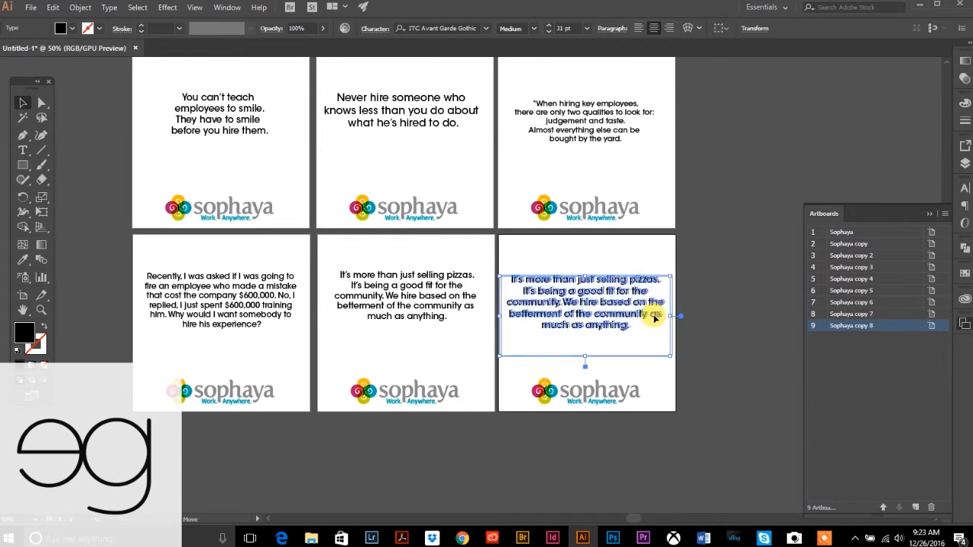
click(728, 302)
- Try selecting several quotes, undo it, and bring up the Sophaya brand colour library
scroll(712, 305, up, 2)
scroll(713, 305, up, 1)
scroll(712, 306, down, 1)
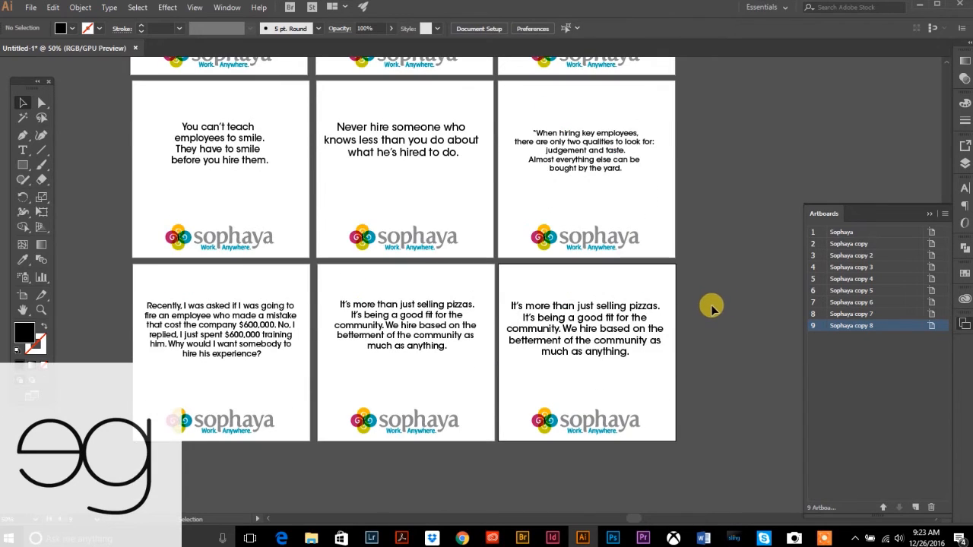
click(570, 352)
shift+click(399, 335)
shift+click(285, 334)
shift+click(243, 155)
shift+click(416, 128)
shift+click(608, 144)
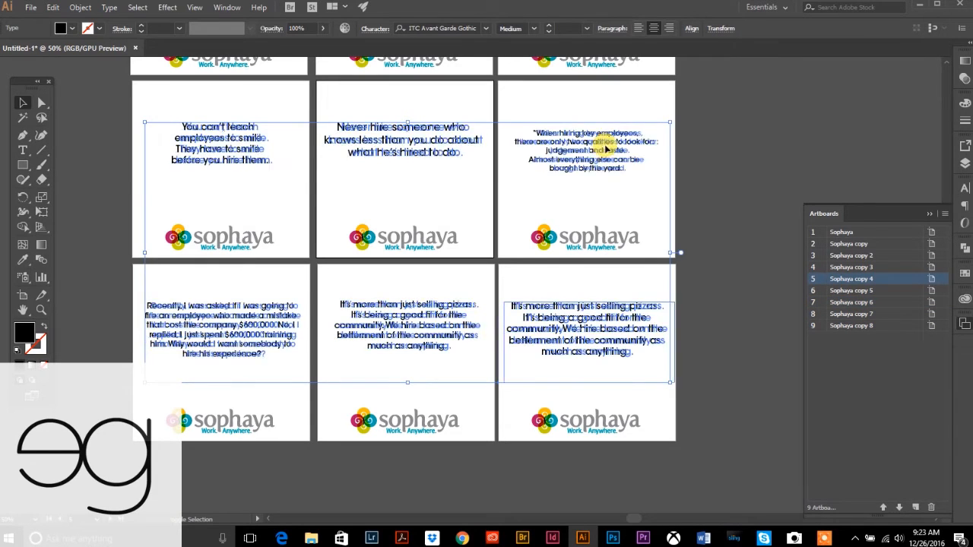
key(ctrl+z)
key(ctrl+z)
key(ctrl+z)
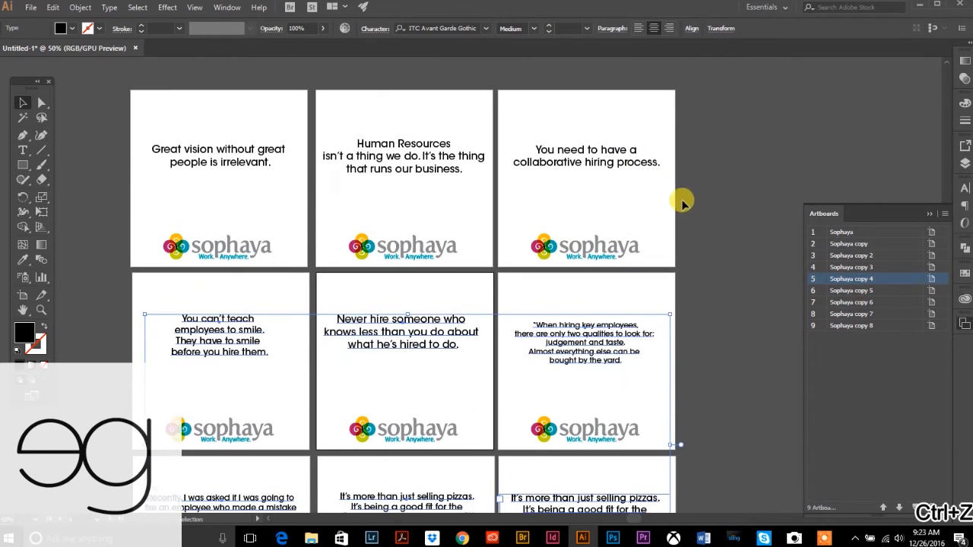
click(695, 168)
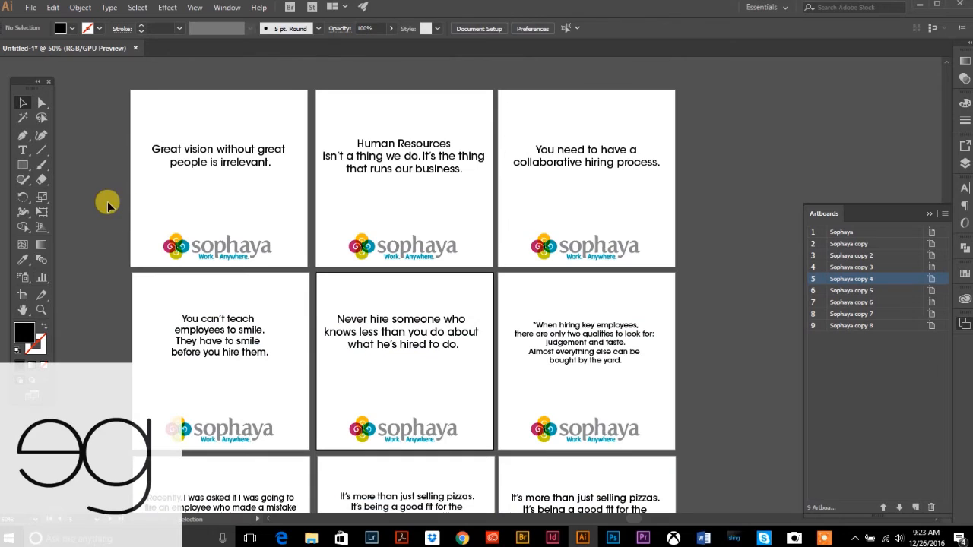
click(964, 298)
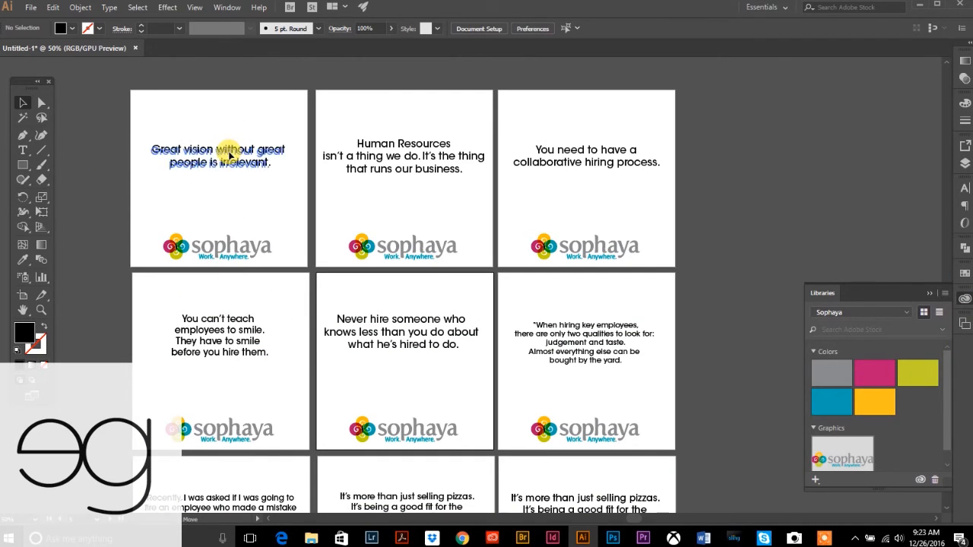
- Colour the Great vision, Never hire someone and bottom-right pizzas quotes brand pink
drag(230, 156, 230, 160)
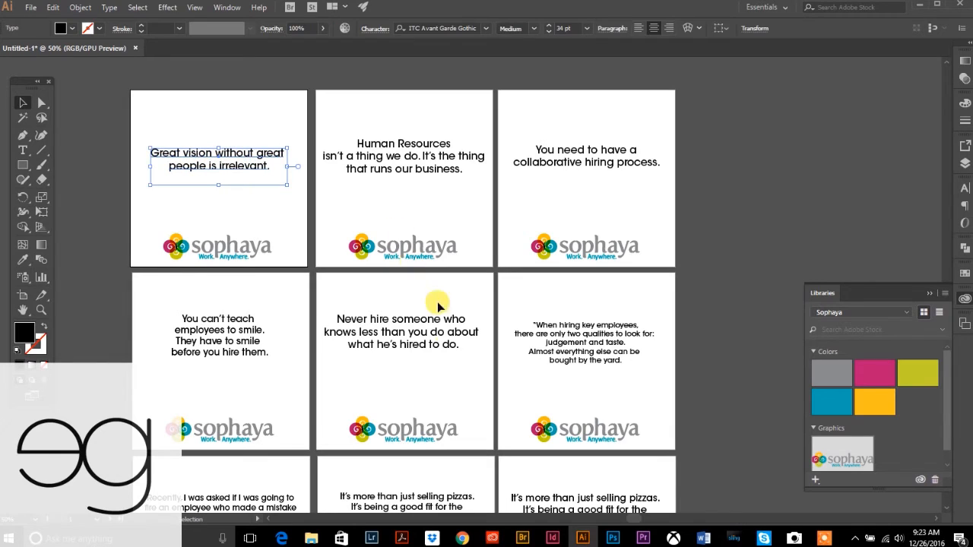
shift+click(428, 346)
scroll(423, 330, down, 4)
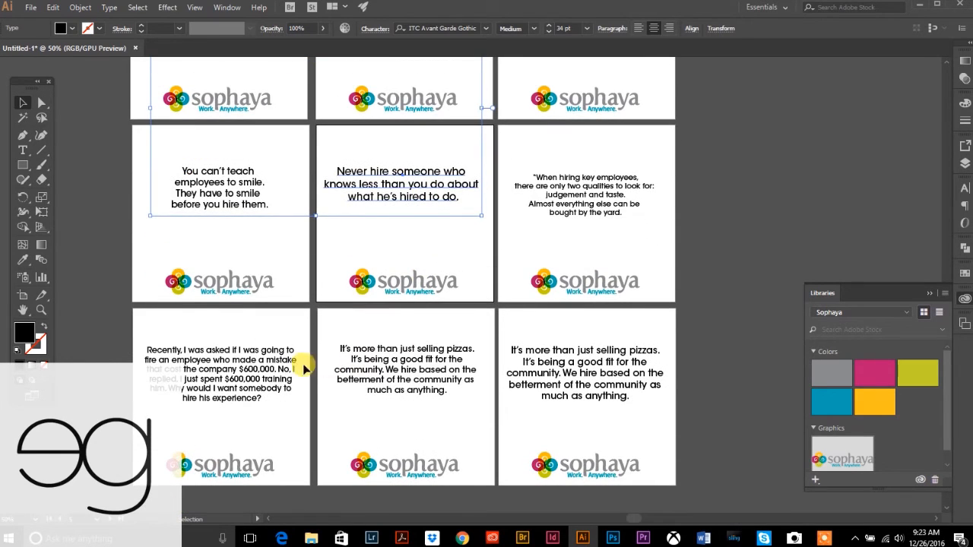
shift+click(597, 372)
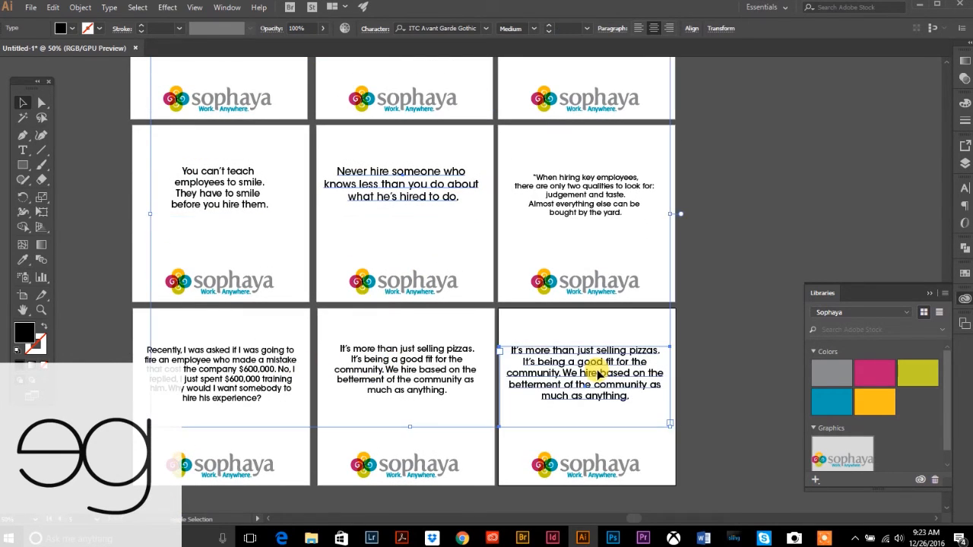
click(874, 373)
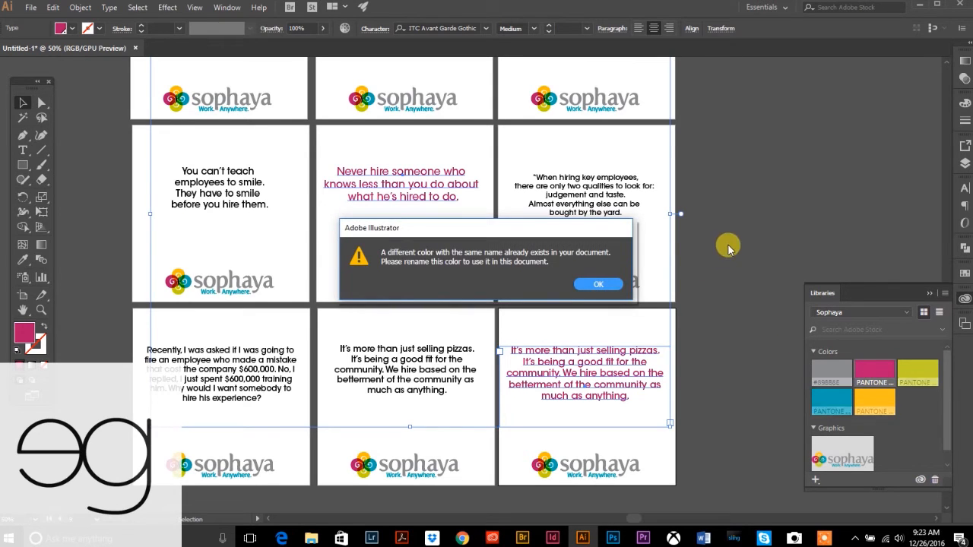
click(595, 285)
click(729, 258)
- Colour the Human Resources and You can't teach quotes brand blue
scroll(687, 276, up, 4)
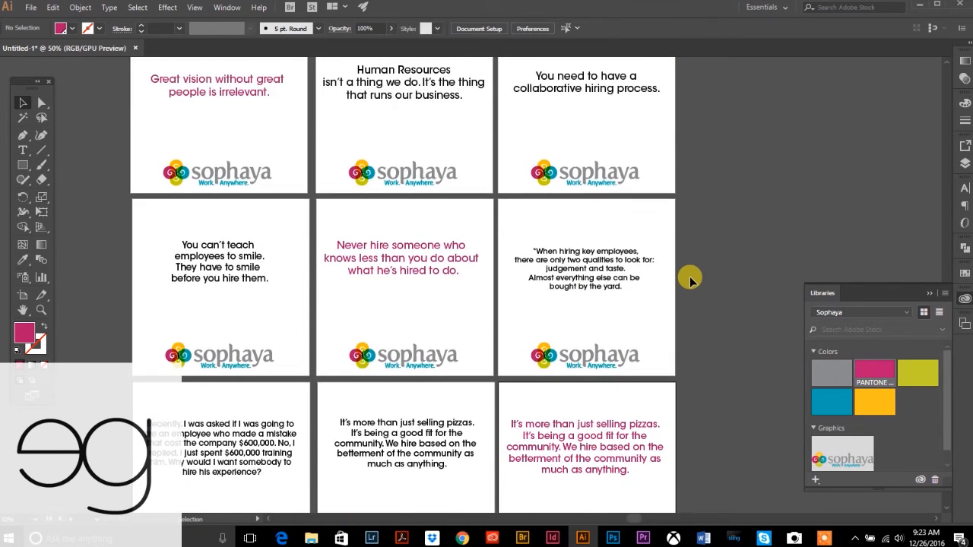
click(411, 193)
shift+click(228, 361)
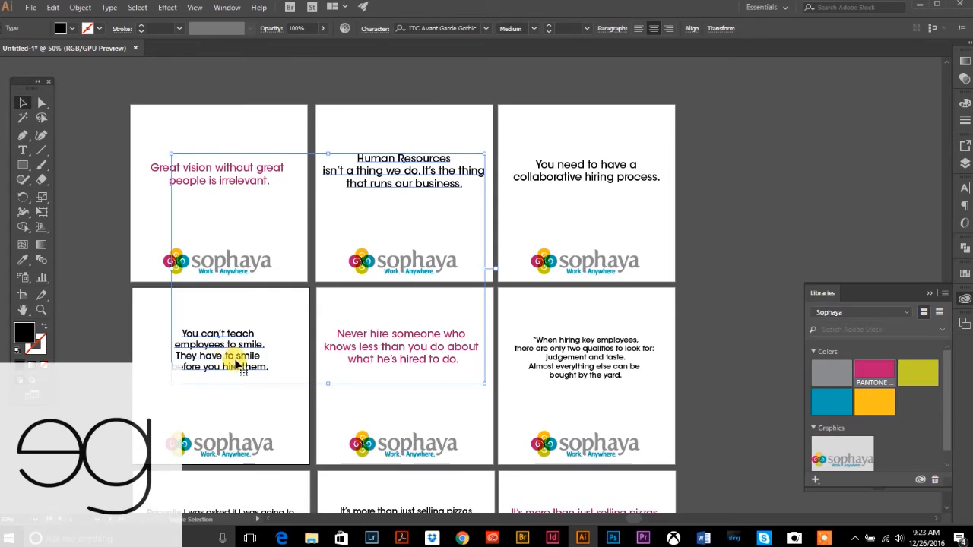
click(832, 401)
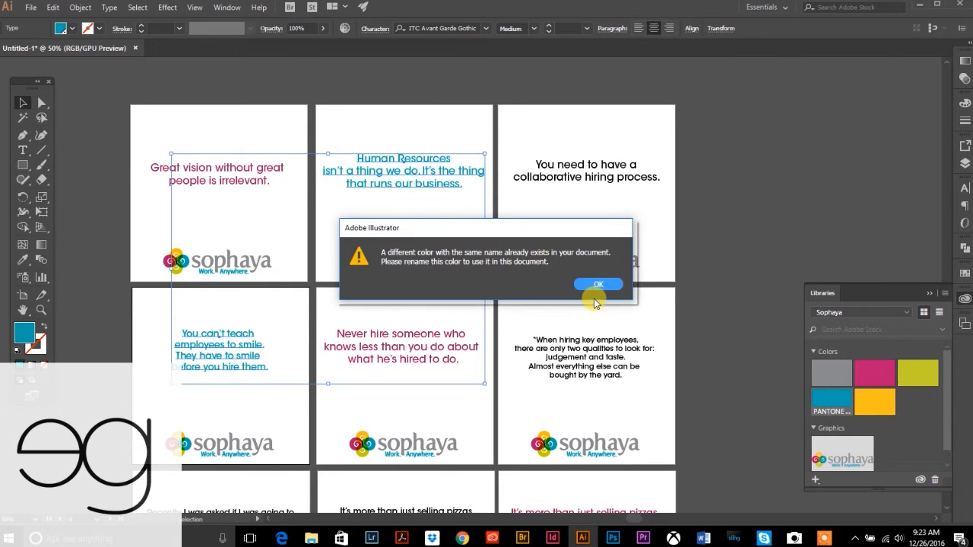
click(612, 284)
click(787, 235)
- Make the collaborative hiring quote brand yellow and the When hiring quote brand grey
click(611, 174)
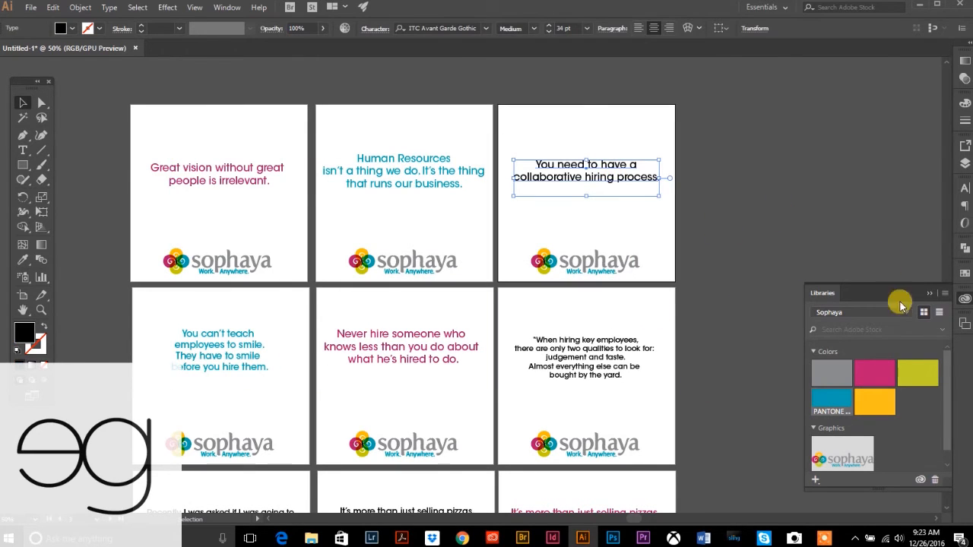
click(871, 394)
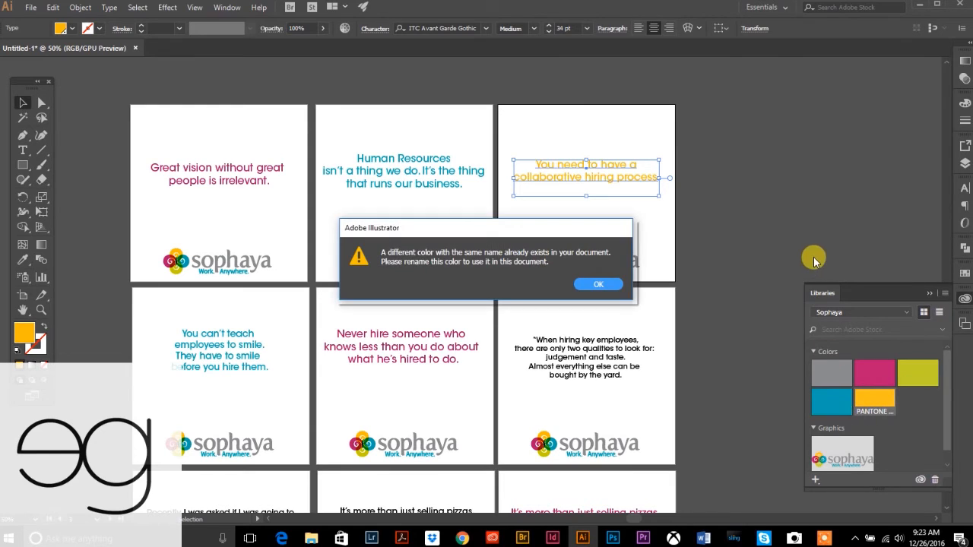
click(614, 283)
click(741, 228)
scroll(721, 359, down, 3)
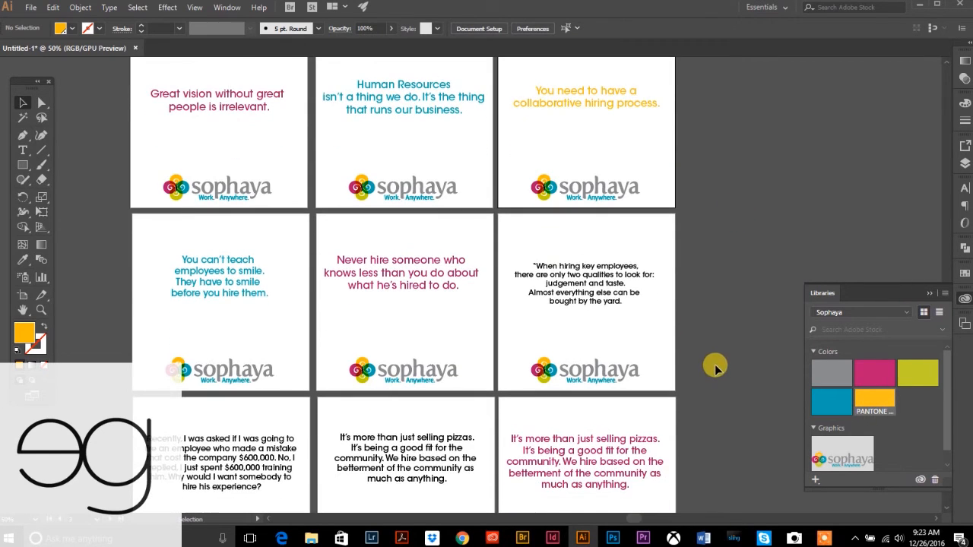
click(558, 266)
click(850, 373)
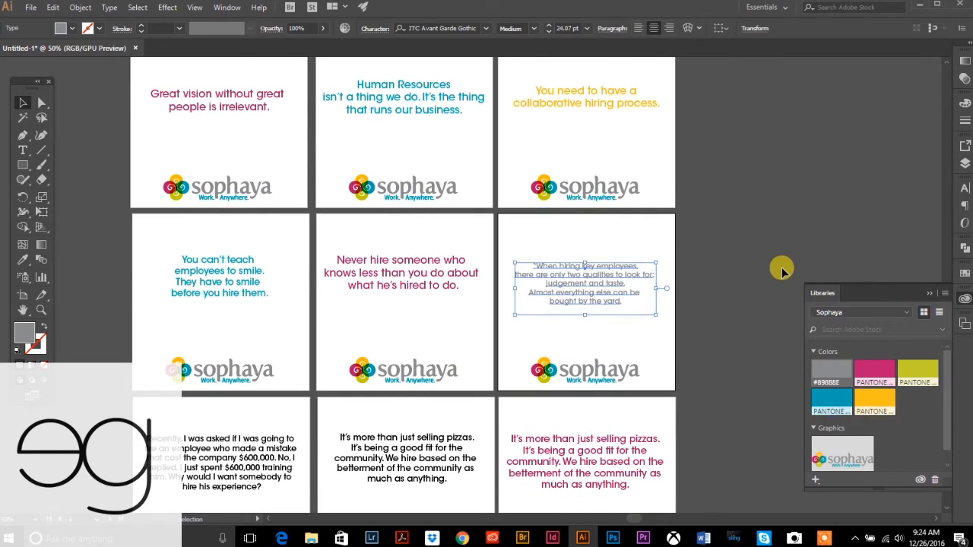
click(723, 297)
- Make the Recently quote brand pink and the middle pizzas quote brand yellow
scroll(319, 310, down, 5)
click(270, 343)
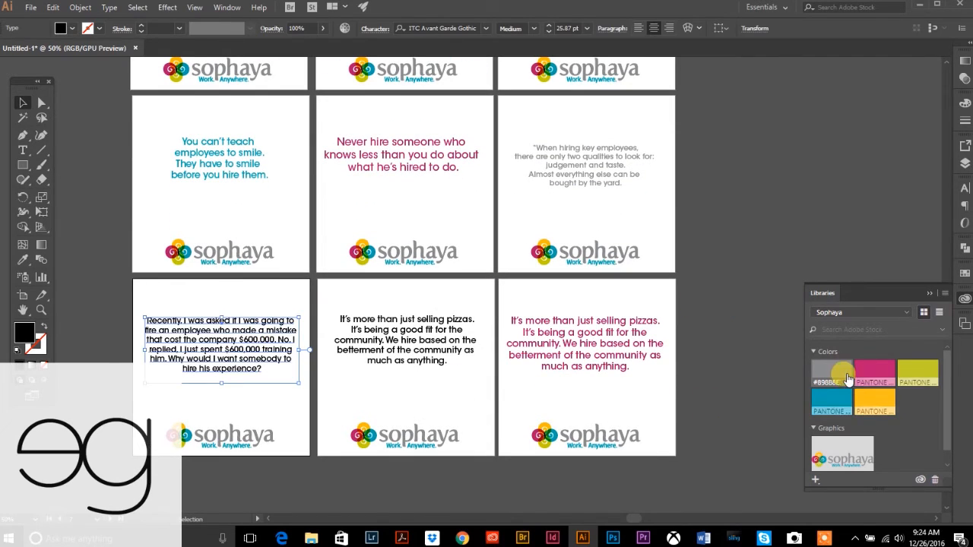
click(875, 373)
click(598, 285)
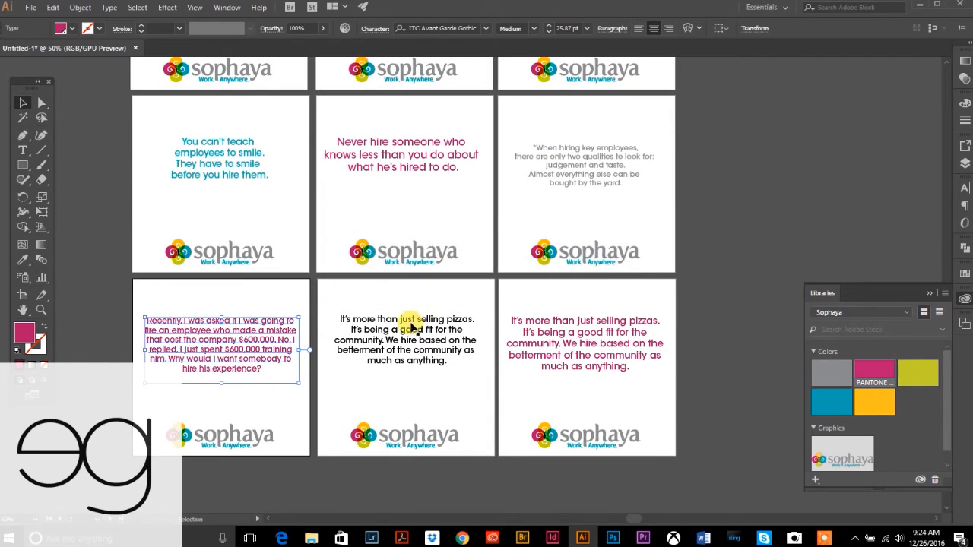
click(402, 321)
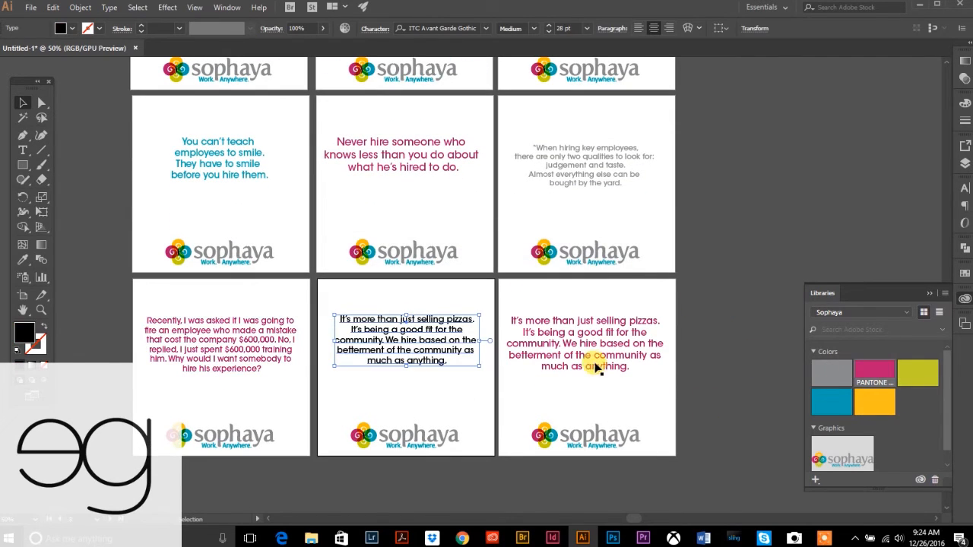
click(873, 403)
click(610, 285)
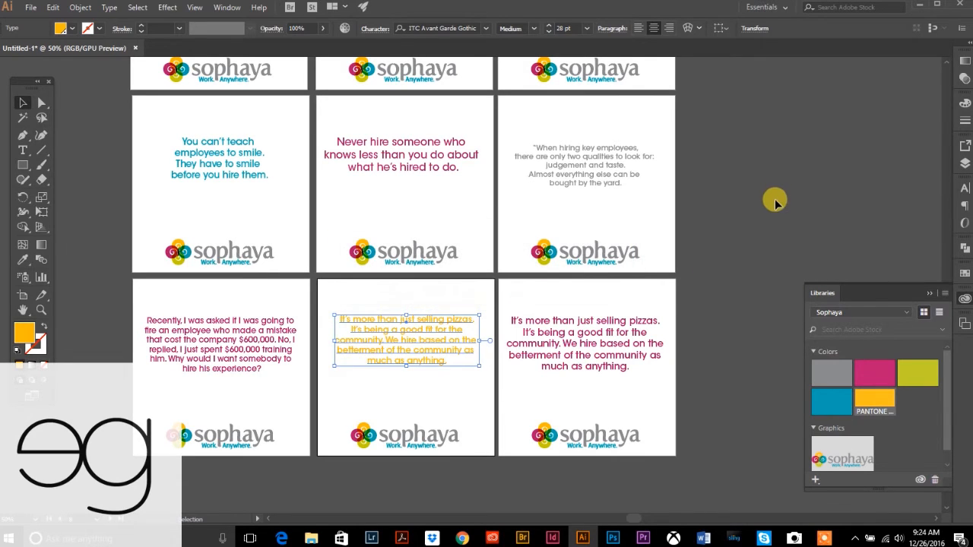
click(667, 291)
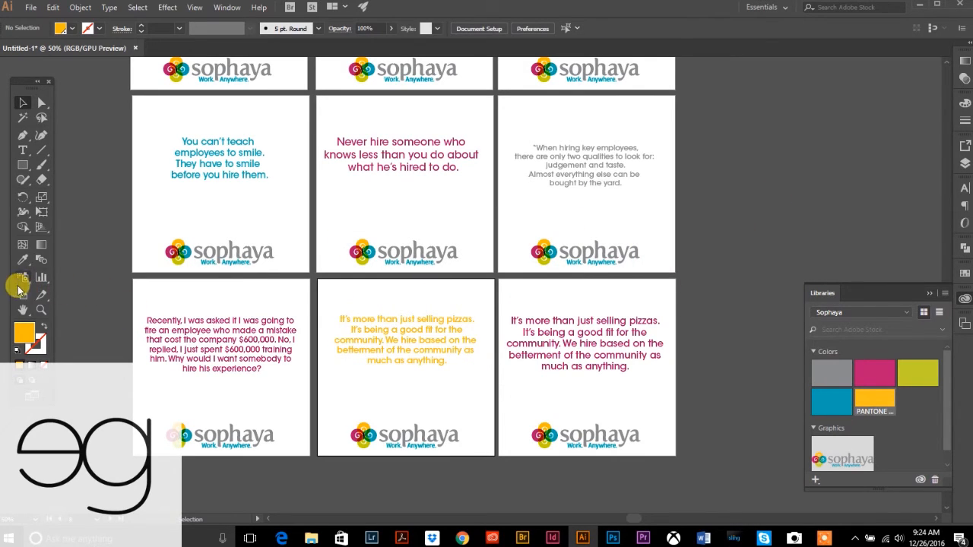
- Zoom out to view the whole 3×3 artboard grid
click(41, 310)
alt+click(544, 289)
alt+click(537, 302)
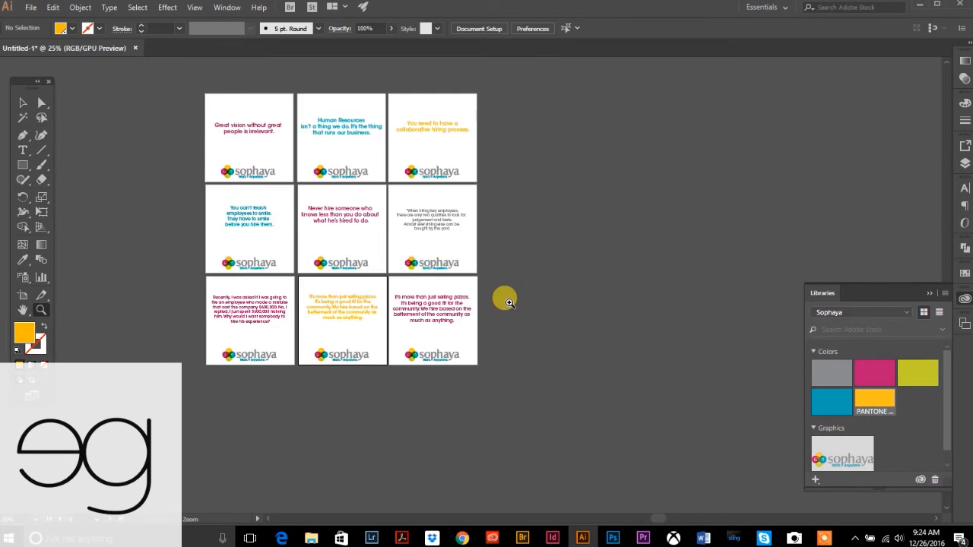
click(24, 104)
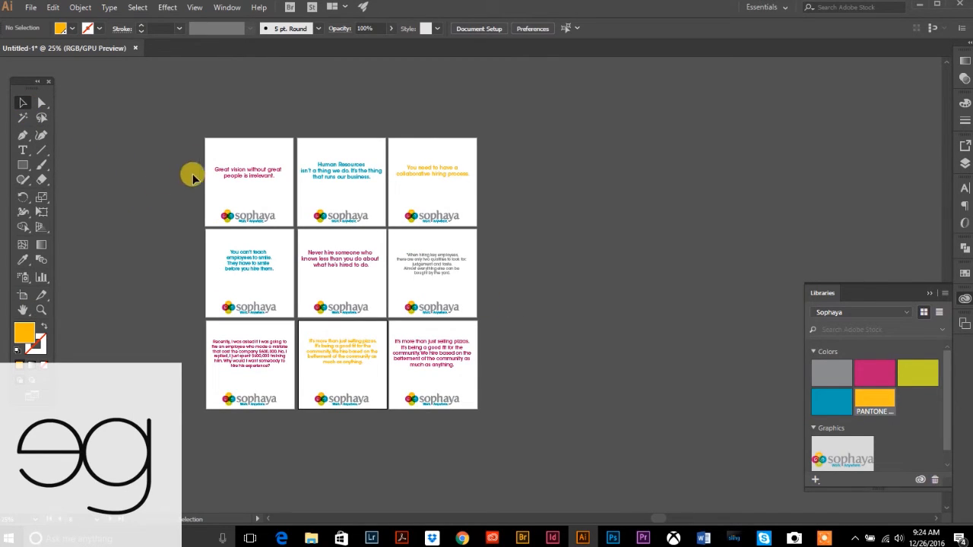
click(349, 175)
click(532, 225)
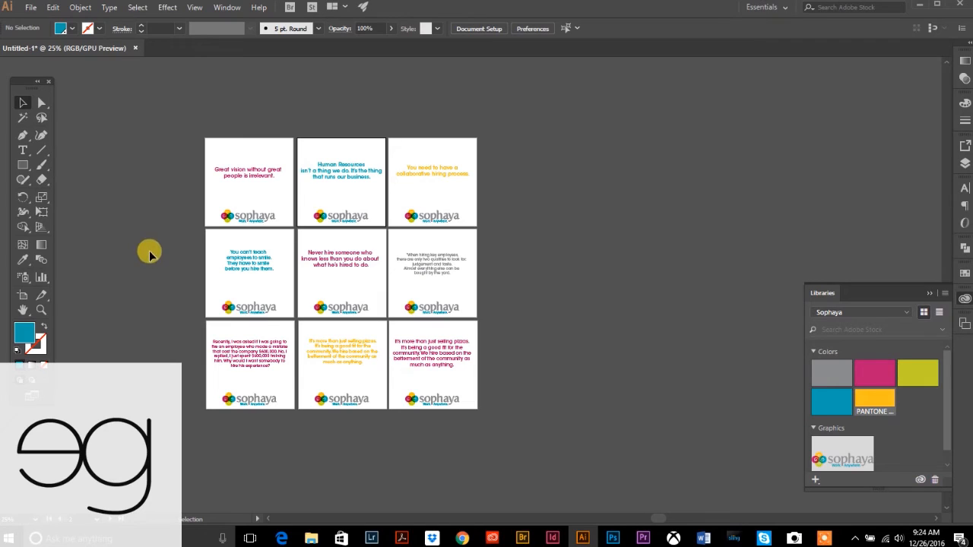
click(22, 165)
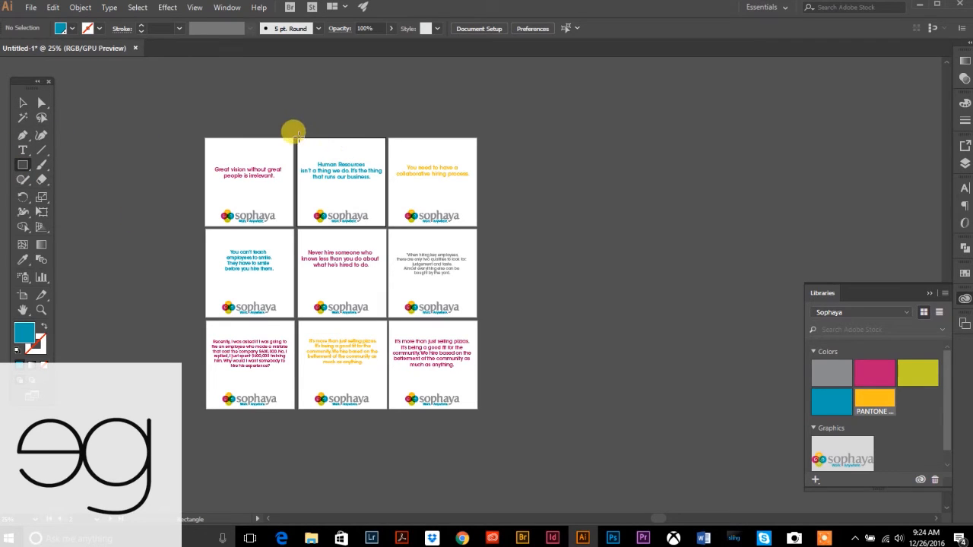
- Add a brand-grey rectangle behind the top-middle quote, shortened above the logo
drag(297, 136, 386, 226)
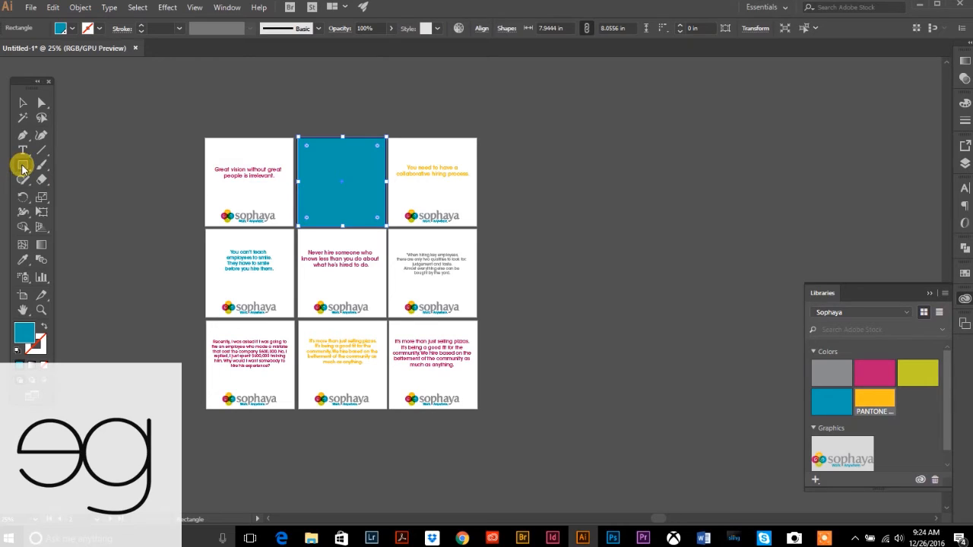
click(23, 102)
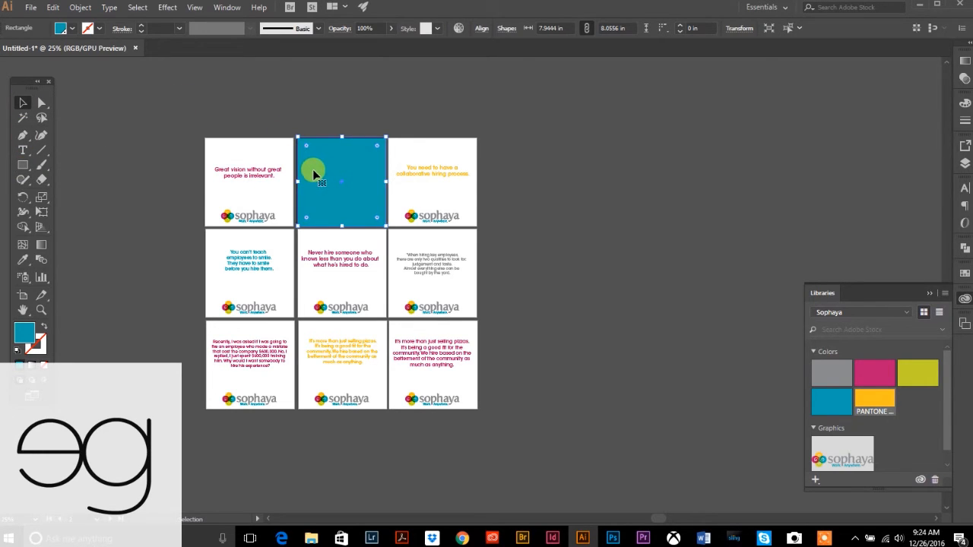
click(828, 372)
click(80, 7)
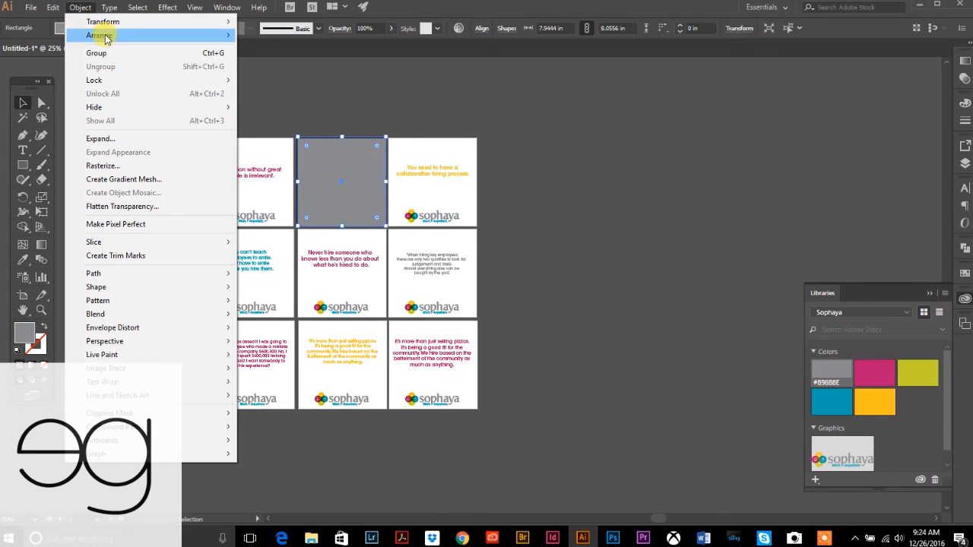
mouse_move(107, 43)
click(276, 75)
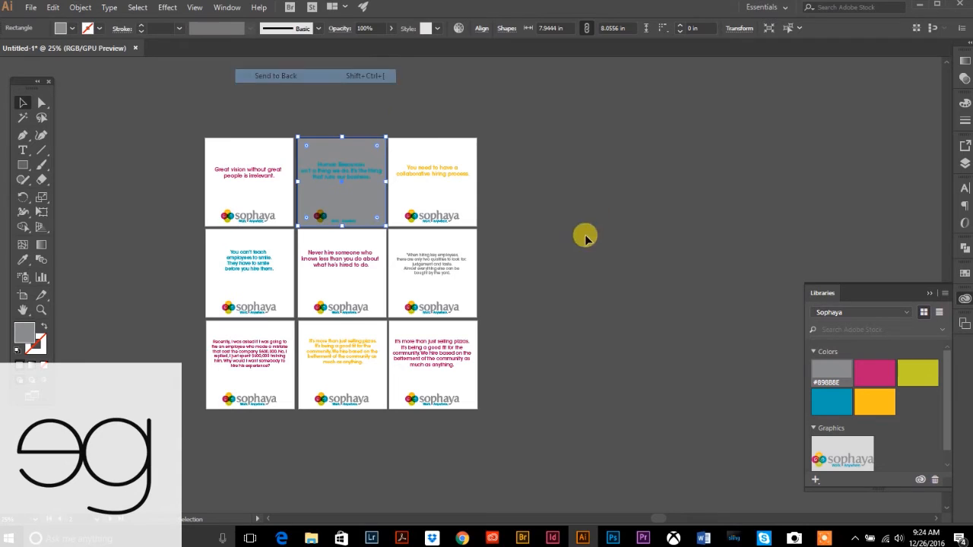
click(375, 235)
click(368, 225)
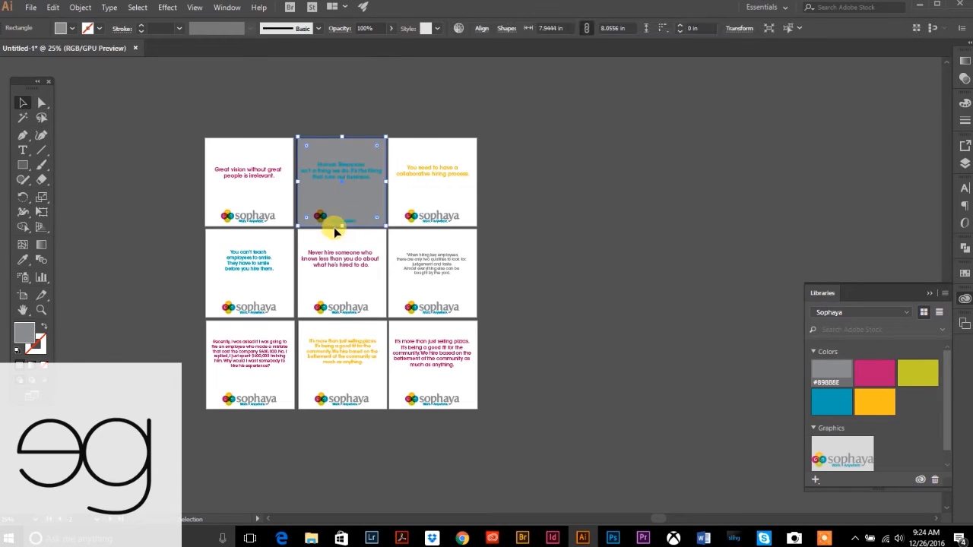
drag(340, 224, 346, 206)
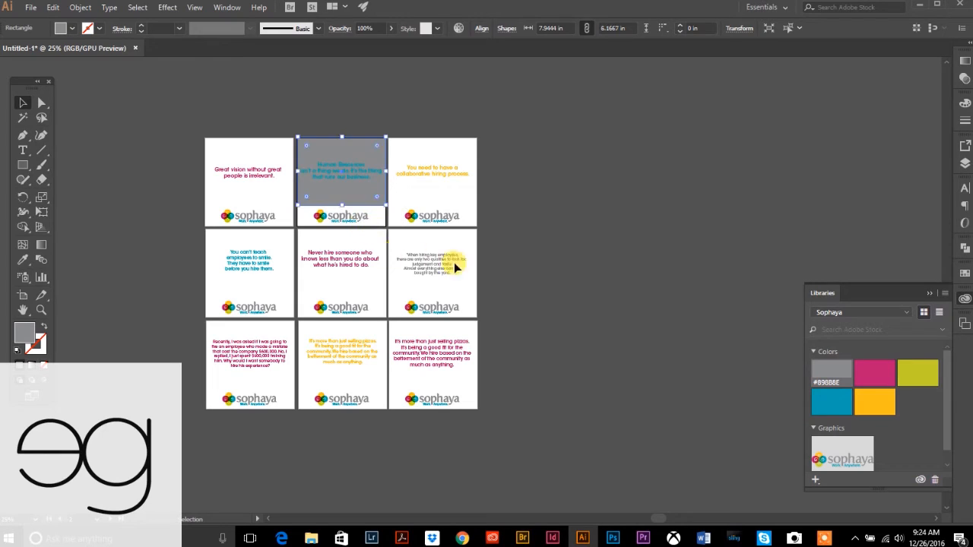
click(537, 258)
- Make the Human Resources quote text white
click(337, 167)
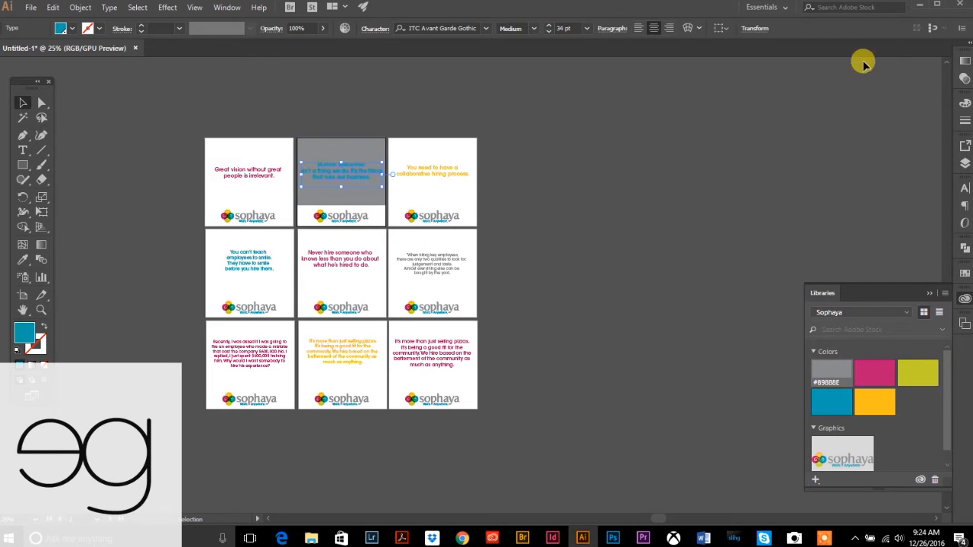
click(964, 103)
click(827, 182)
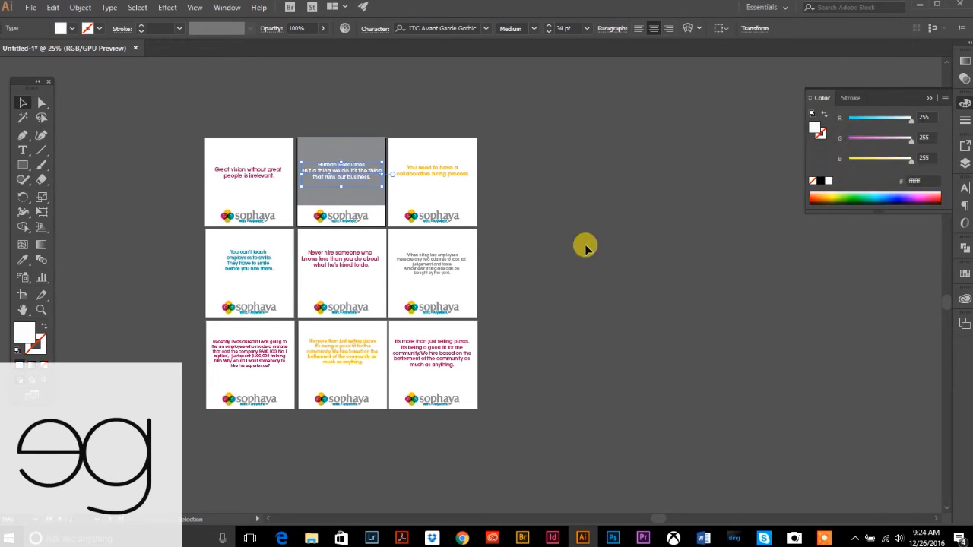
click(583, 246)
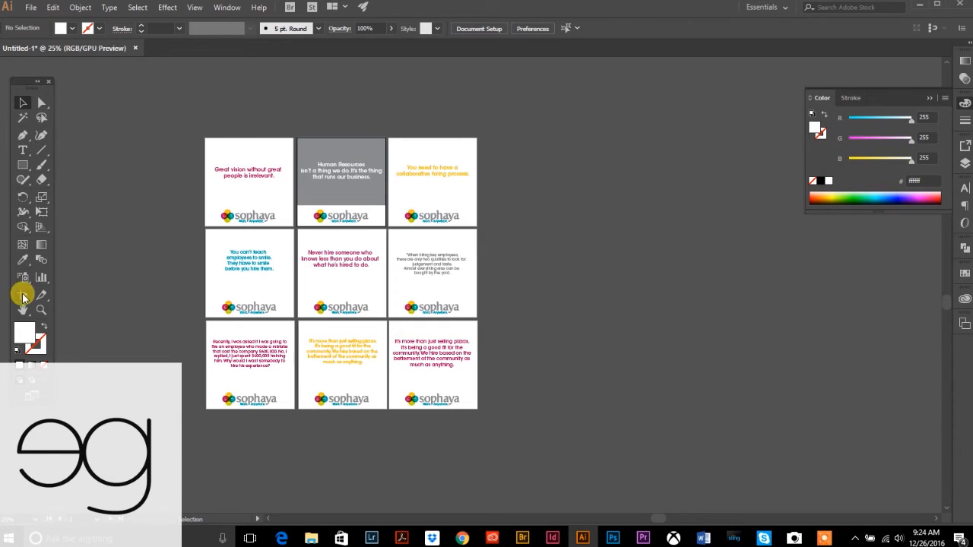
- Insert a blank line before 'It's the thing' in the Human Resources quote
drag(310, 187, 504, 301)
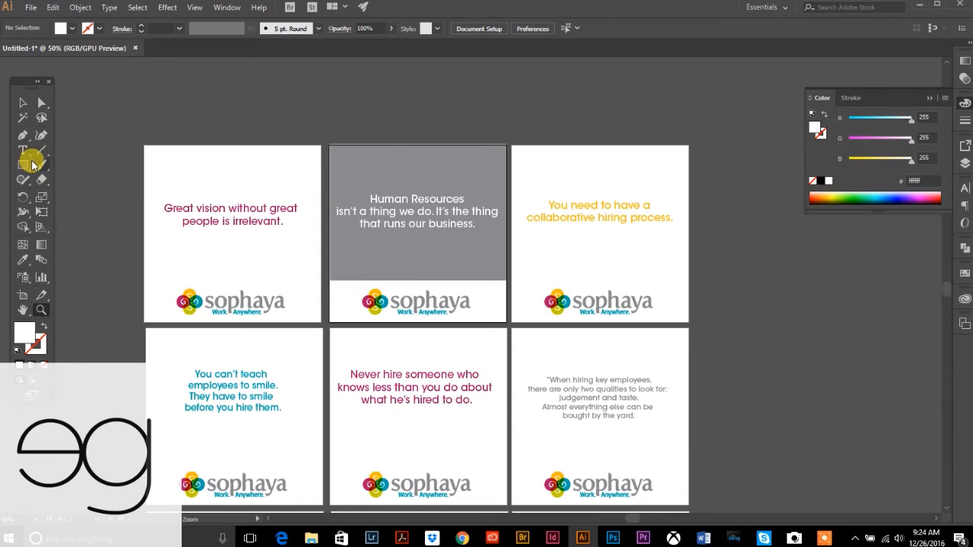
click(24, 150)
click(434, 212)
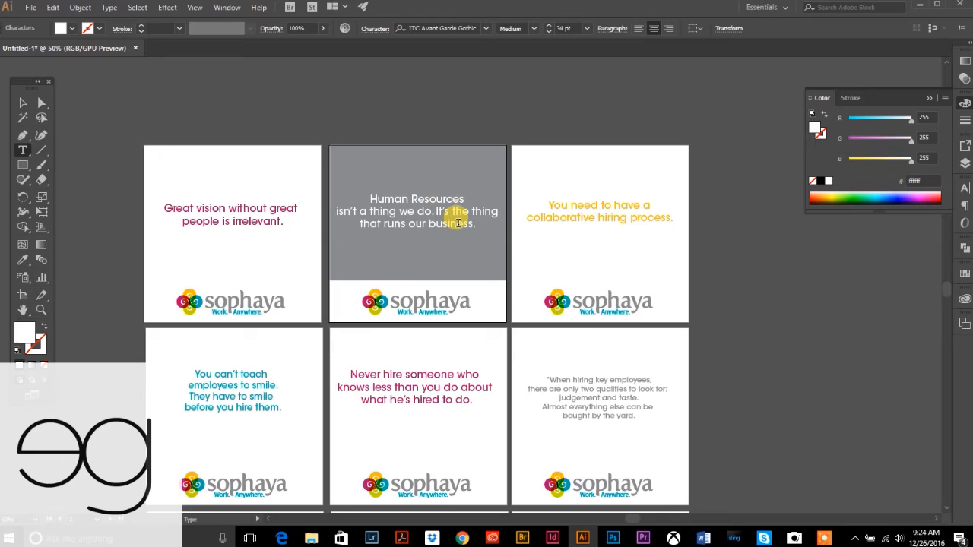
key(Return)
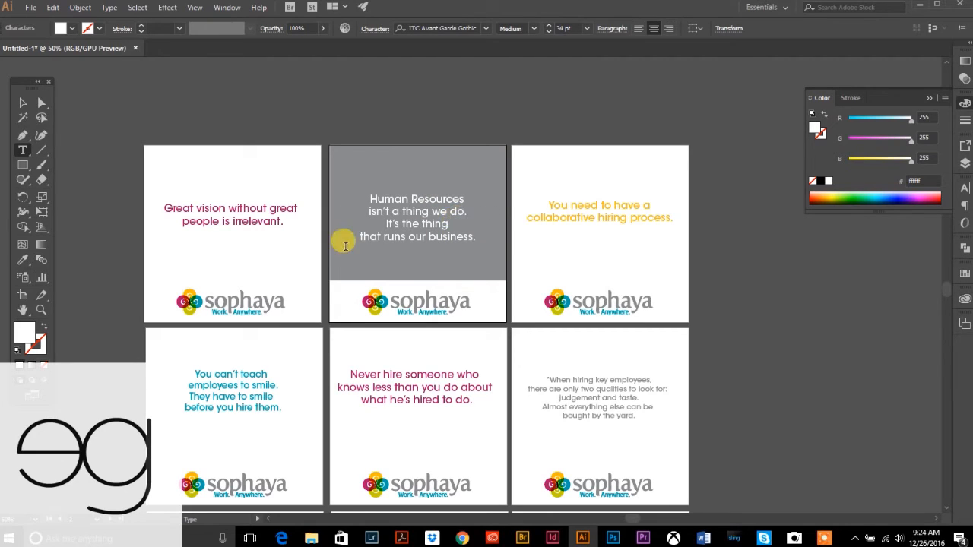
drag(384, 221, 464, 214)
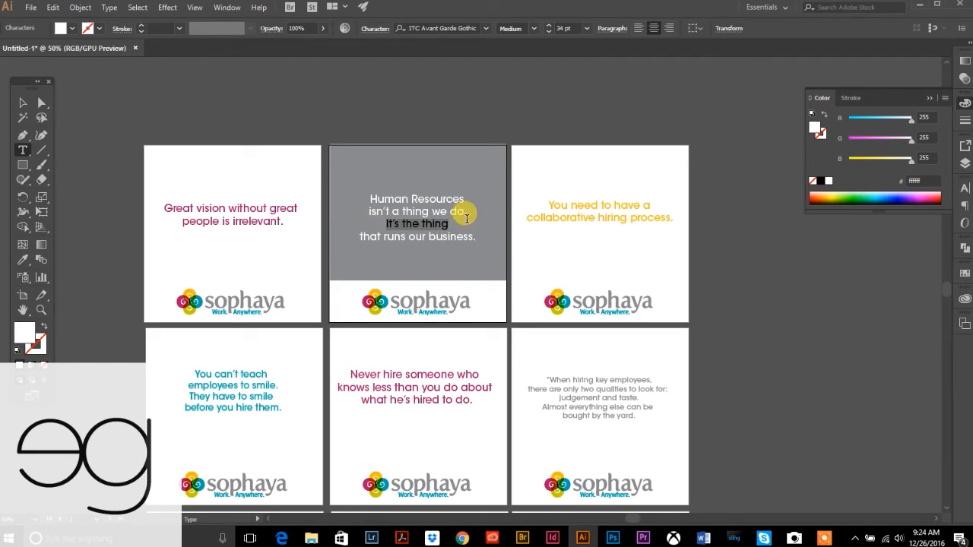
click(386, 225)
key(Return)
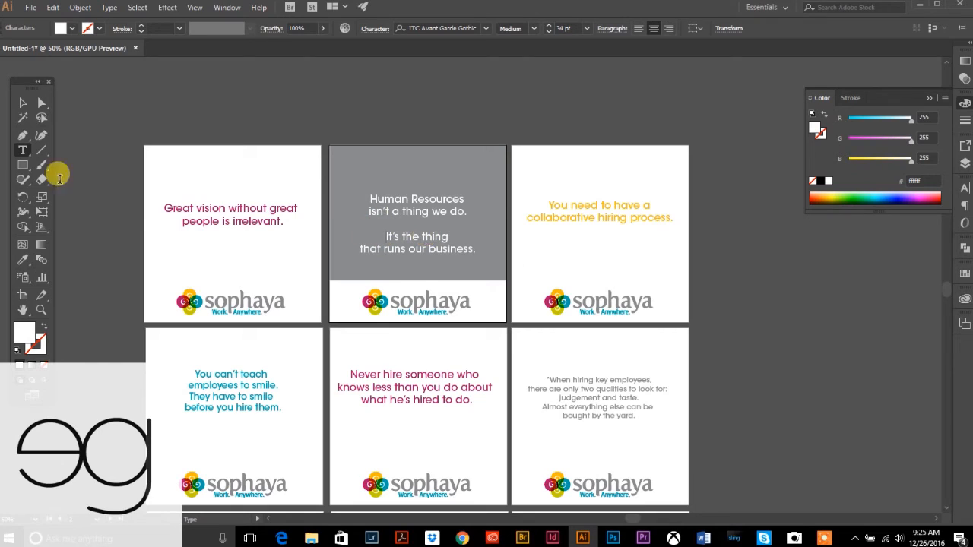
click(28, 106)
click(472, 208)
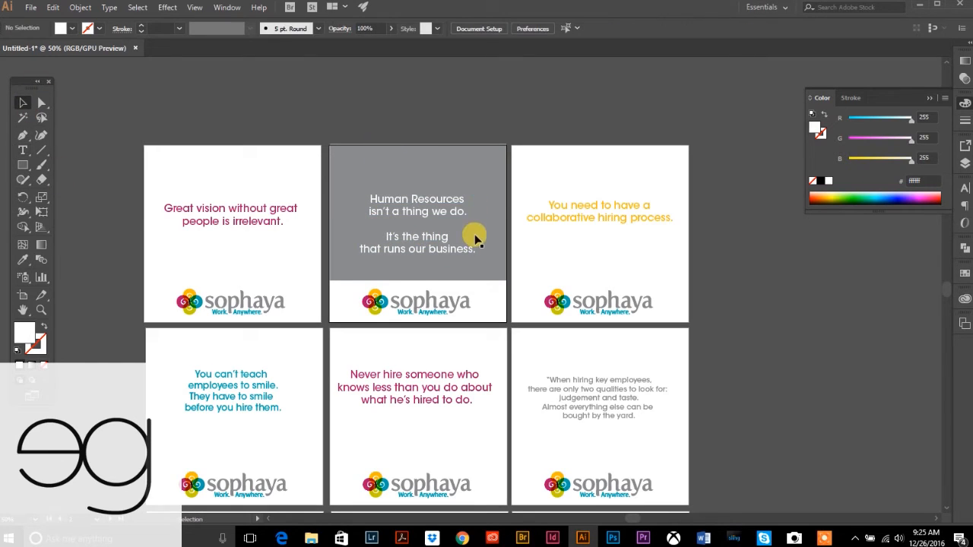
click(341, 152)
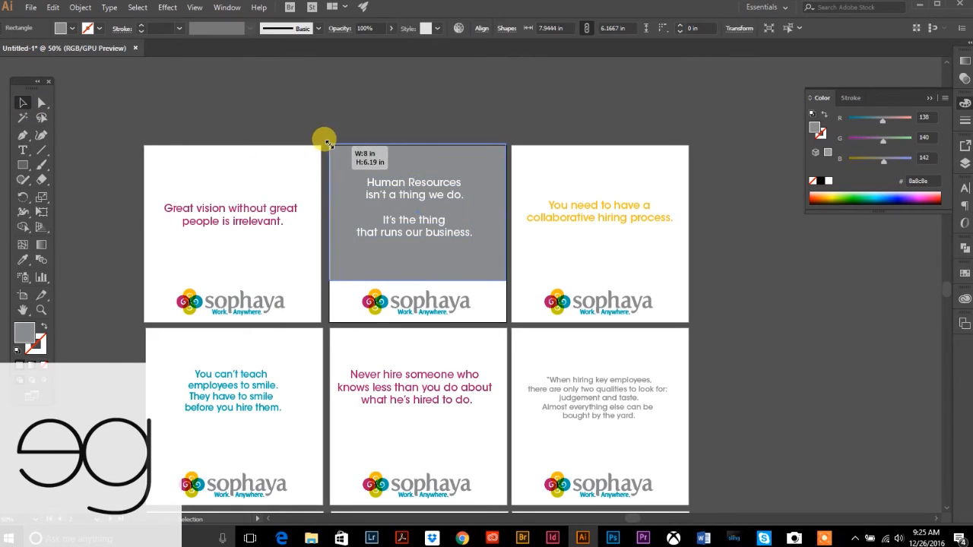
click(760, 295)
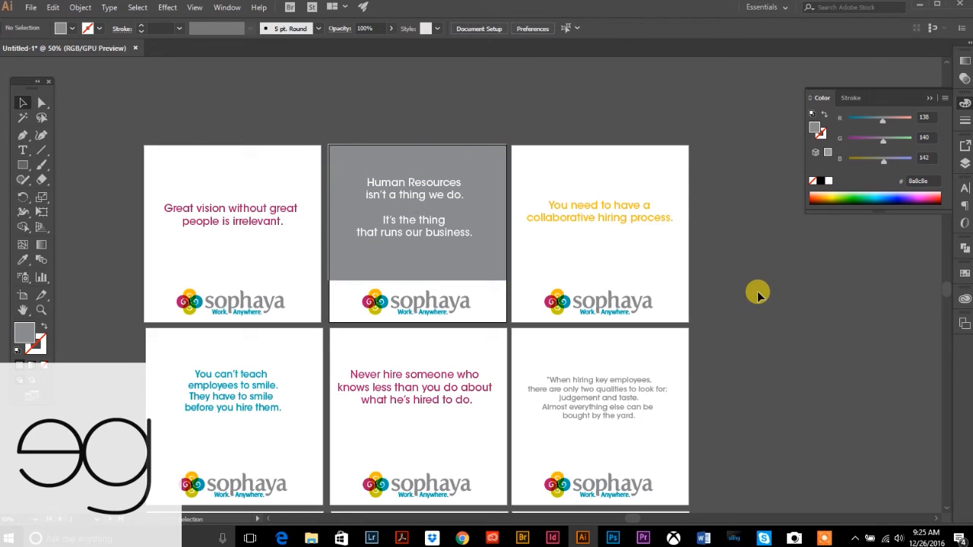
scroll(431, 305, down, 1)
- Zoom out to all nine artboards and recenter the view on the grid
click(41, 312)
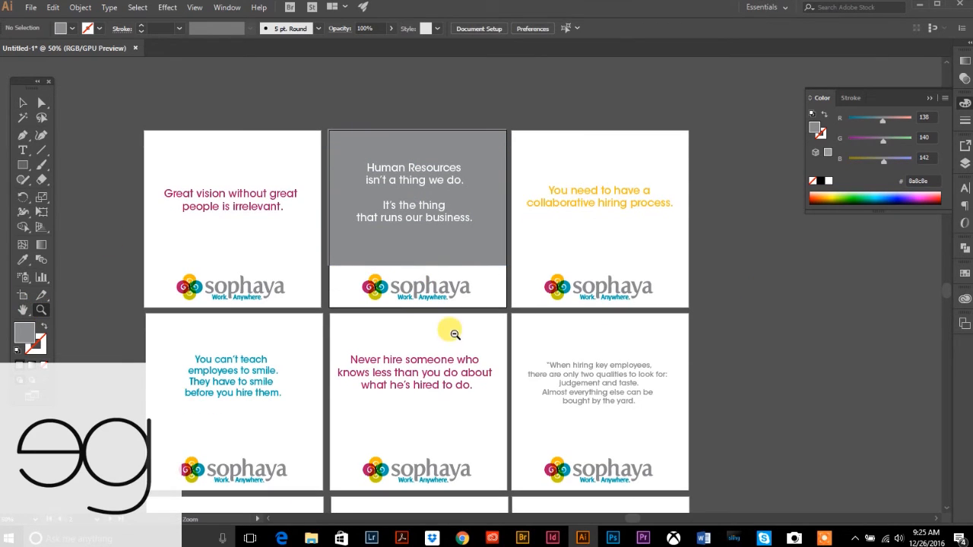
alt+click(456, 333)
click(22, 107)
click(457, 316)
key(ctrl+x)
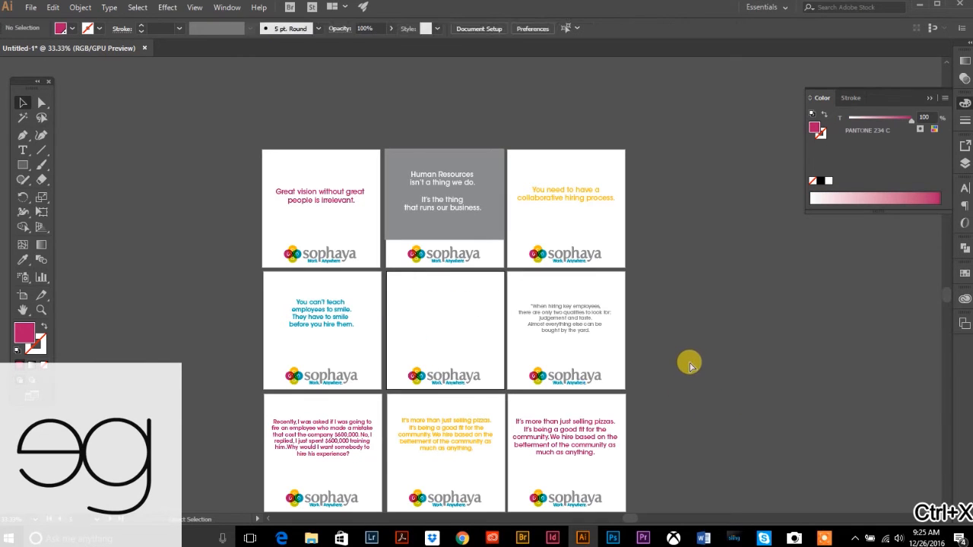
key(ctrl+z)
key(ctrl+z)
click(684, 361)
drag(661, 308, 589, 259)
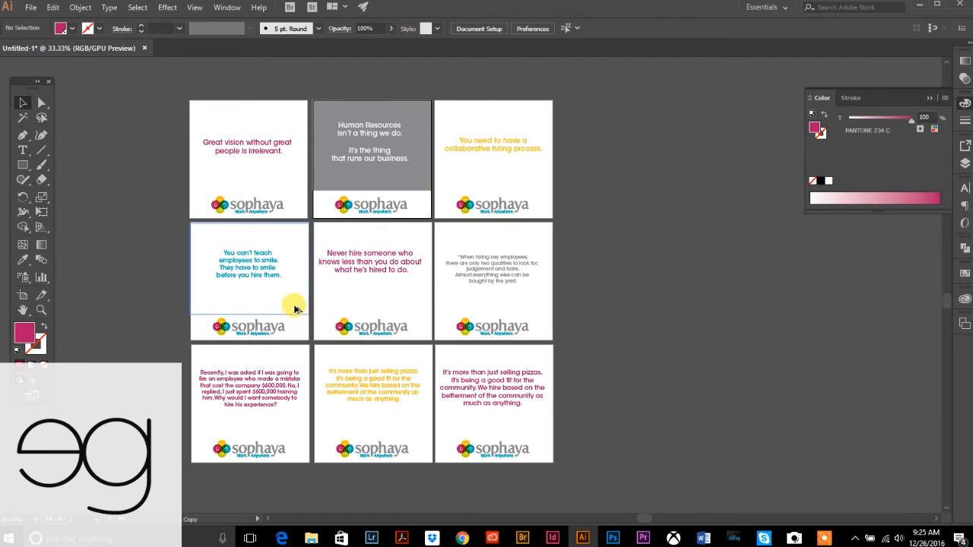
- Copy the grey rectangle onto the You can't teach artboard and make its quote white
drag(296, 305, 295, 304)
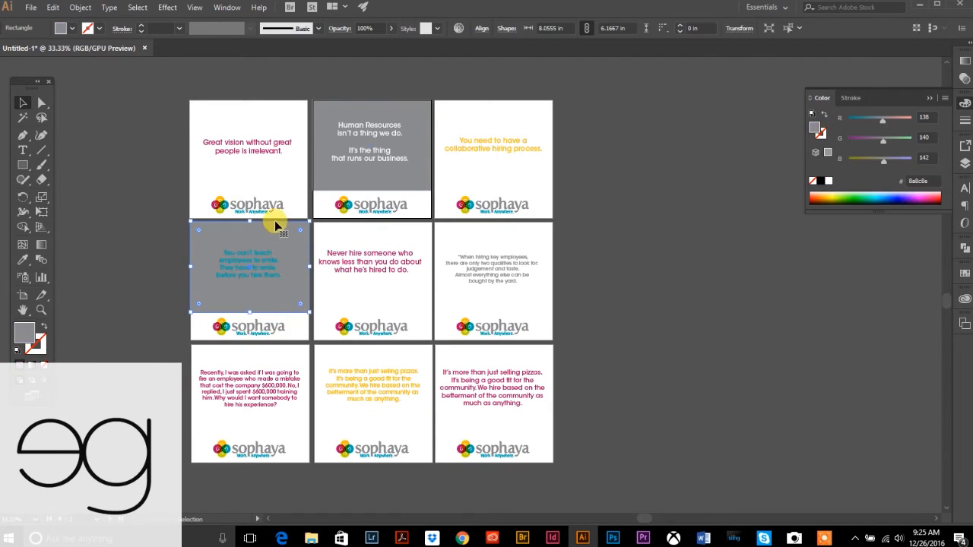
click(141, 241)
click(258, 266)
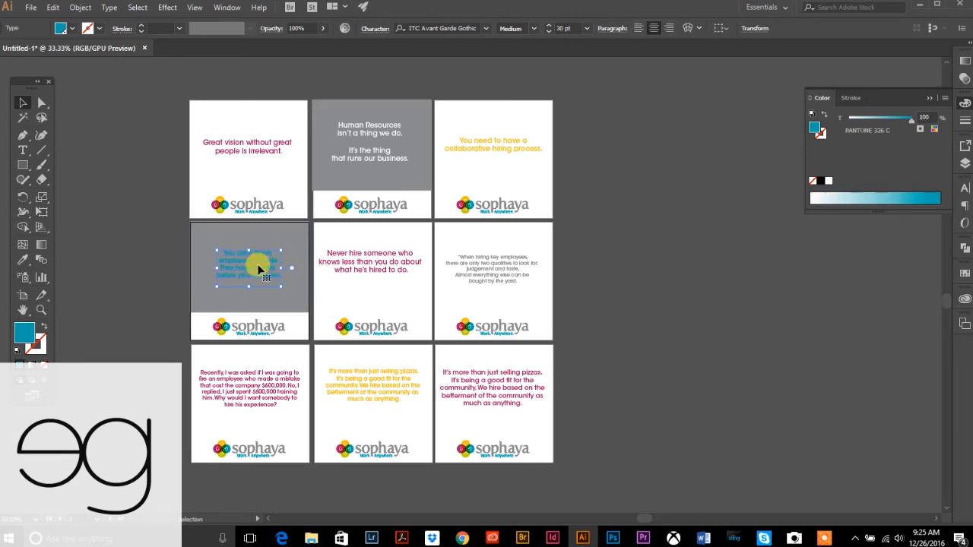
click(829, 181)
click(156, 228)
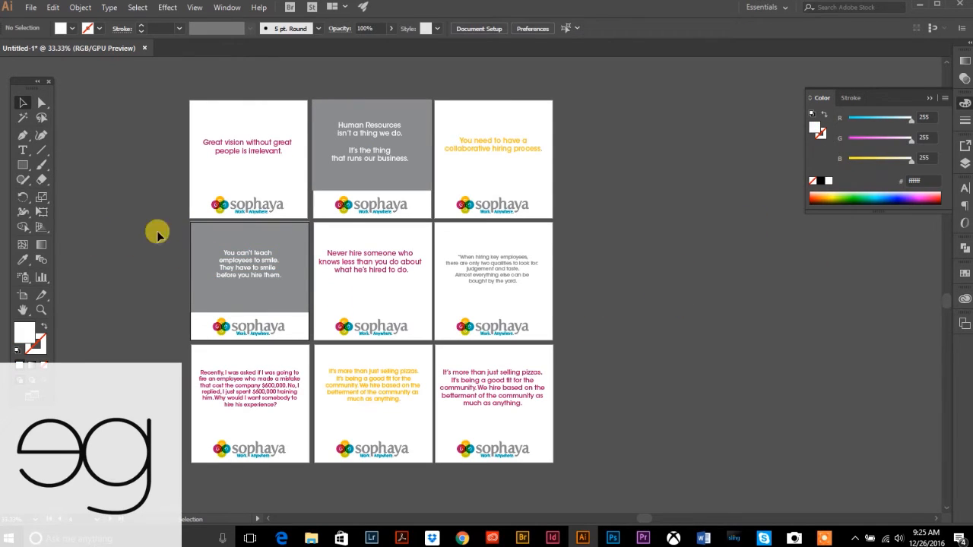
- Send the grey rectangle behind the When hiring quote and make that text white
click(441, 241)
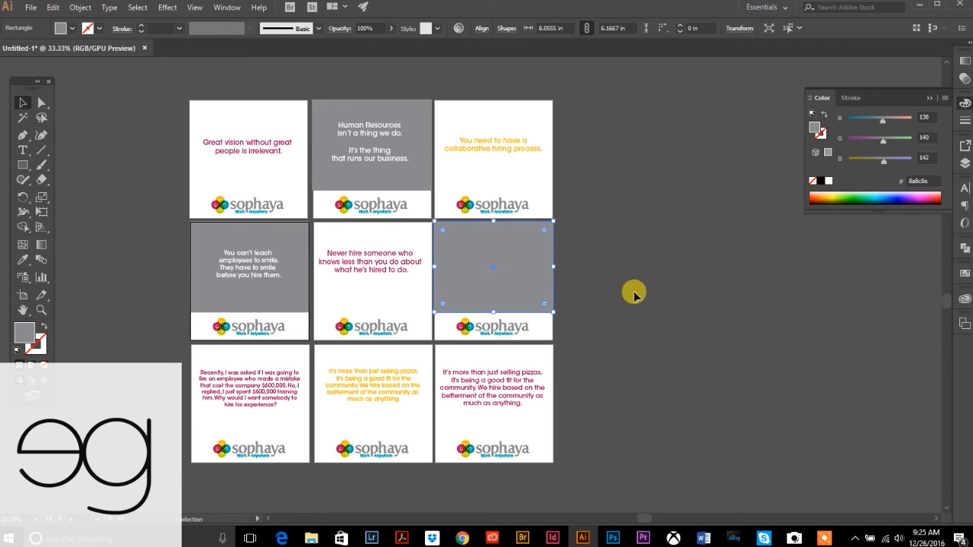
click(80, 7)
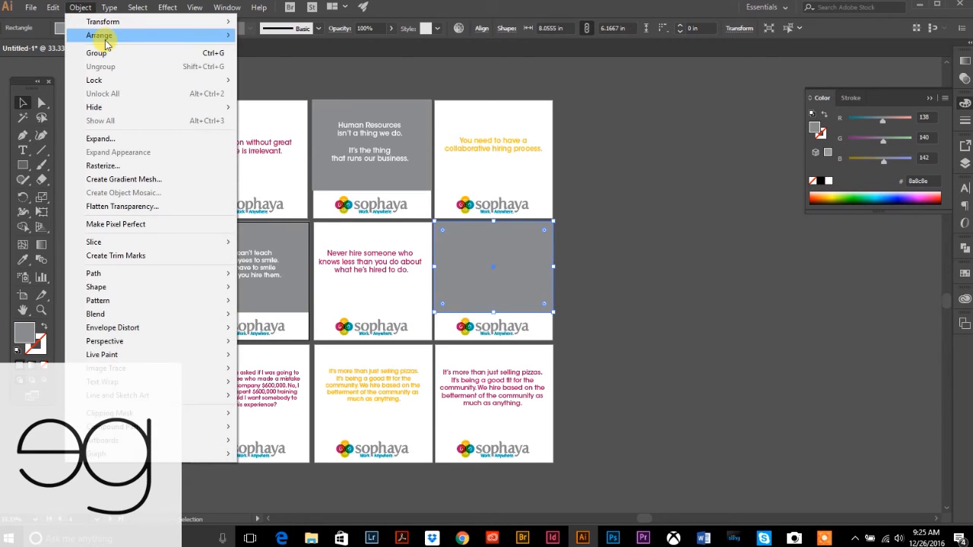
mouse_move(130, 35)
click(282, 77)
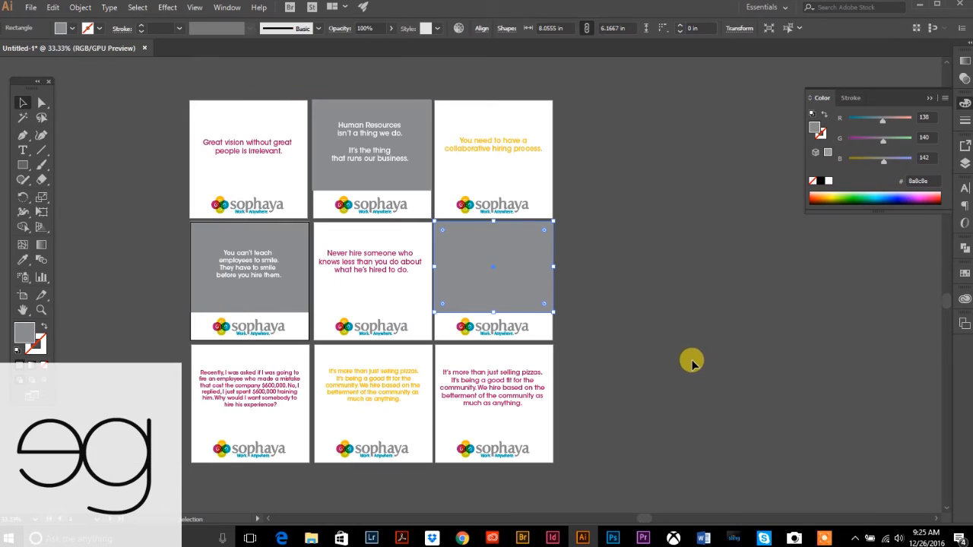
click(504, 269)
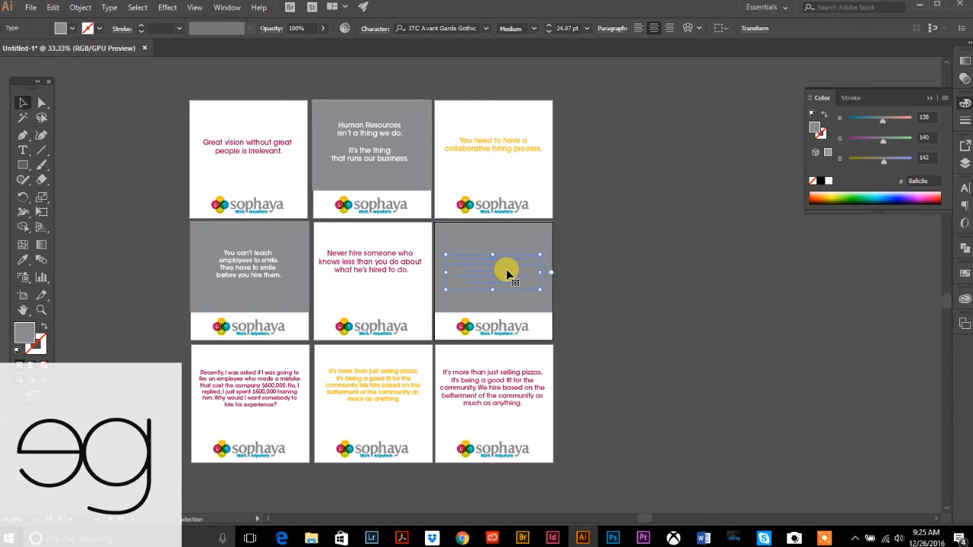
click(828, 181)
click(570, 385)
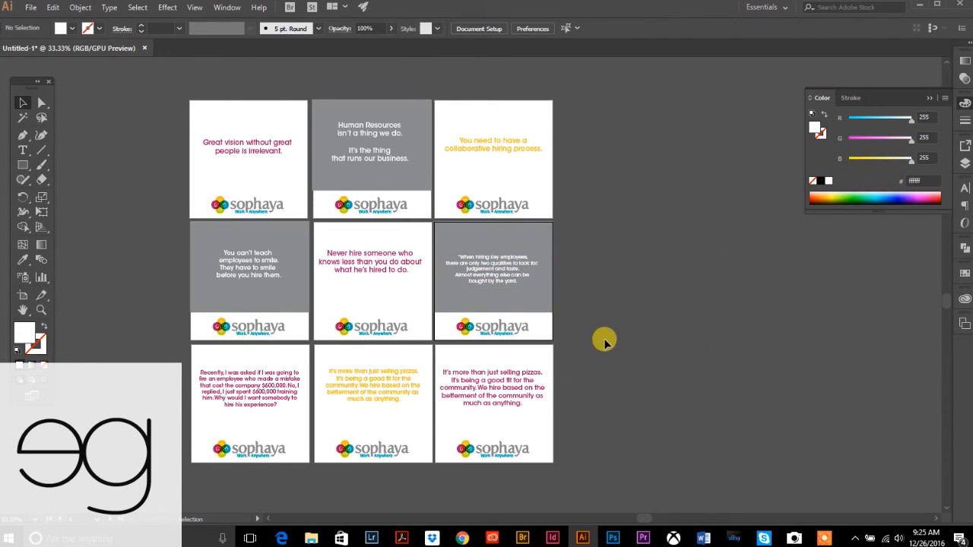
- Put a grey rectangle behind the bottom-middle pizzas quote and make its text white
scroll(601, 339, down, 2)
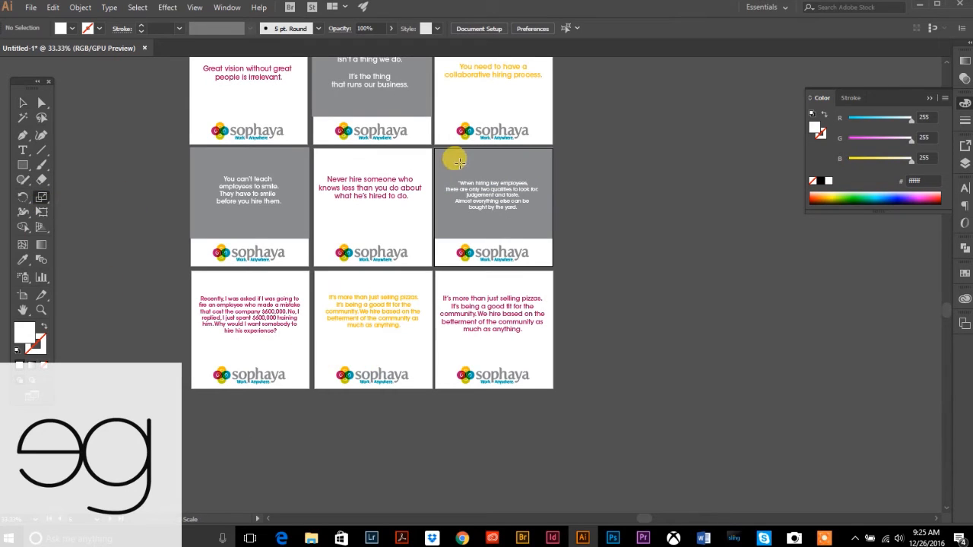
click(22, 100)
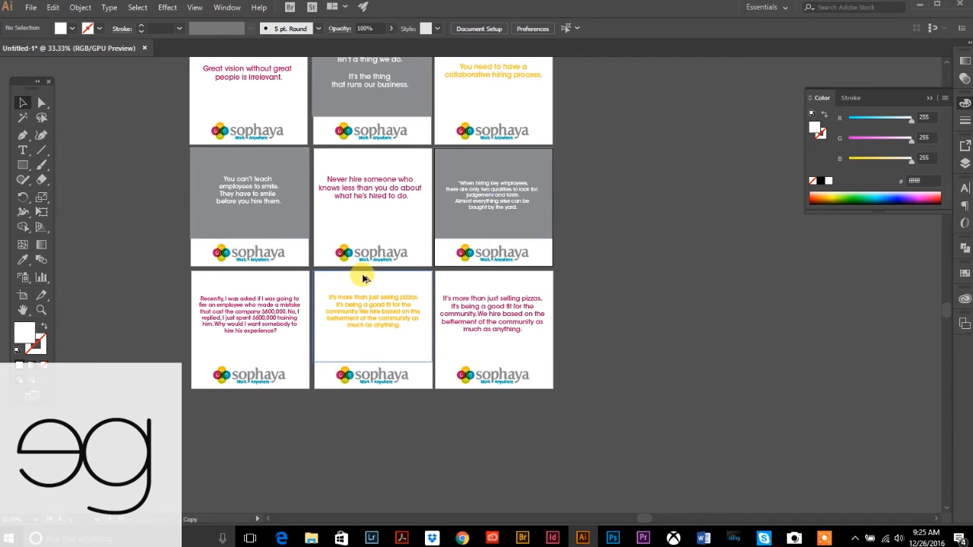
drag(363, 279, 364, 279)
click(80, 8)
mouse_move(97, 36)
click(262, 62)
click(675, 332)
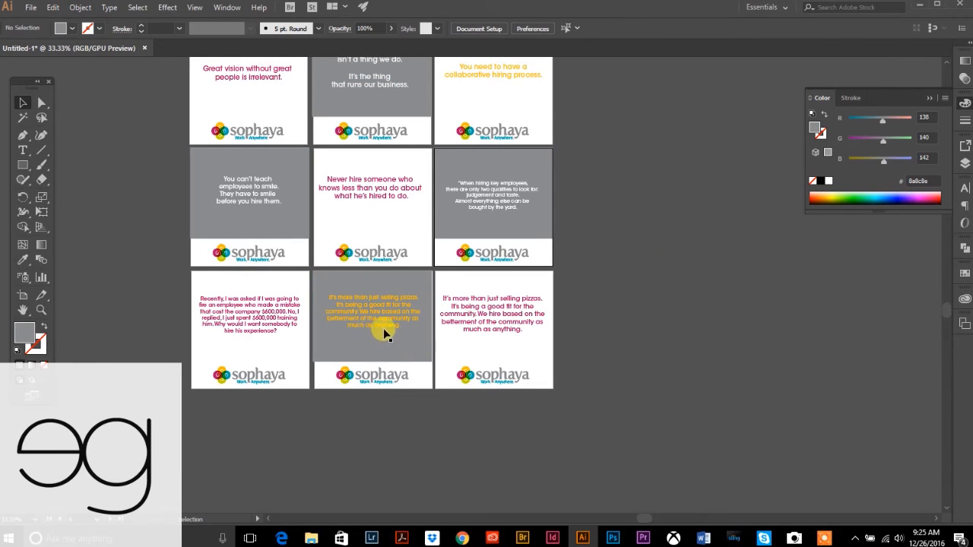
click(413, 319)
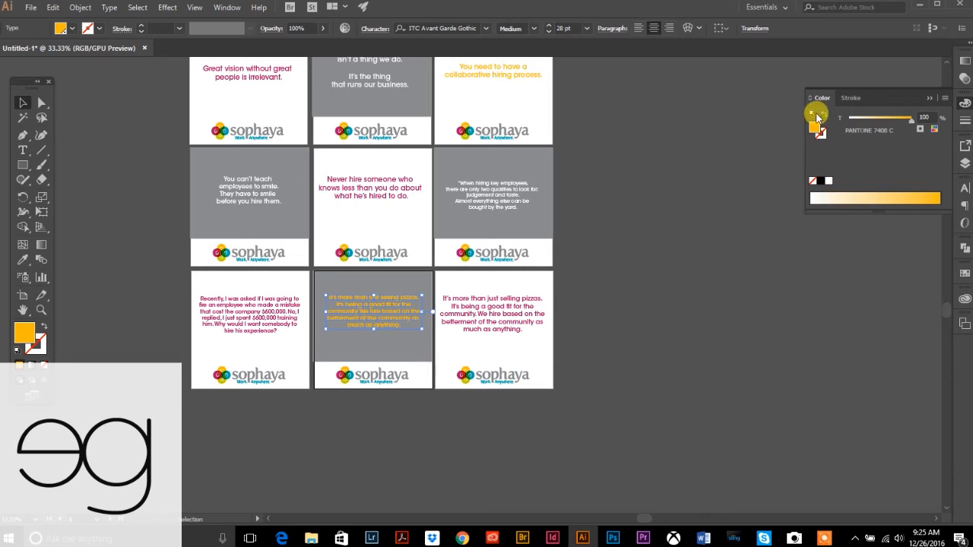
click(827, 182)
click(652, 265)
scroll(658, 382, up, 2)
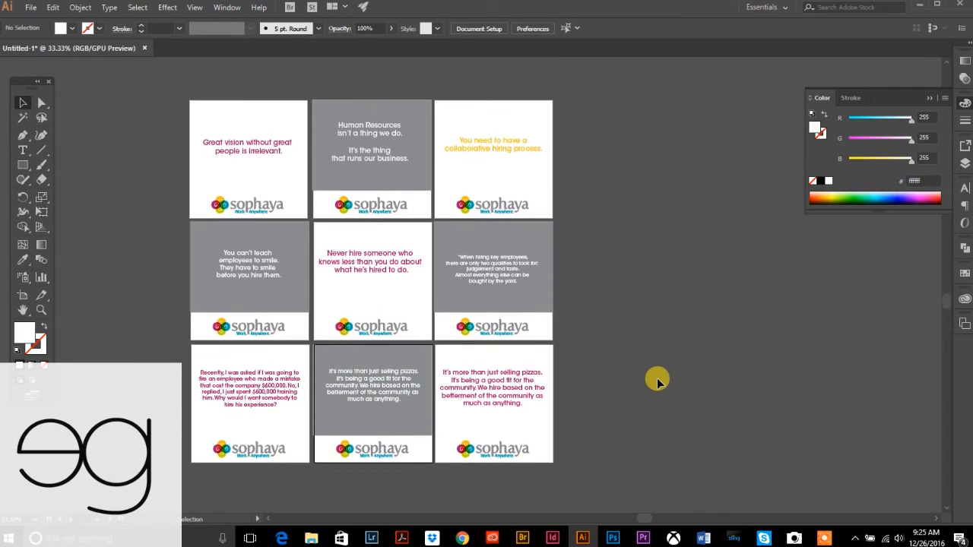
scroll(658, 382, up, 2)
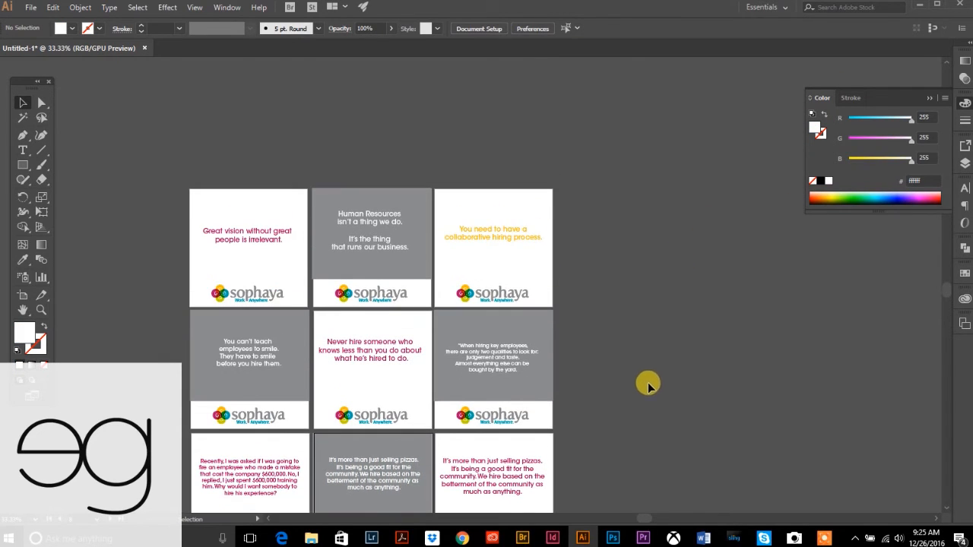
scroll(610, 305, down, 2)
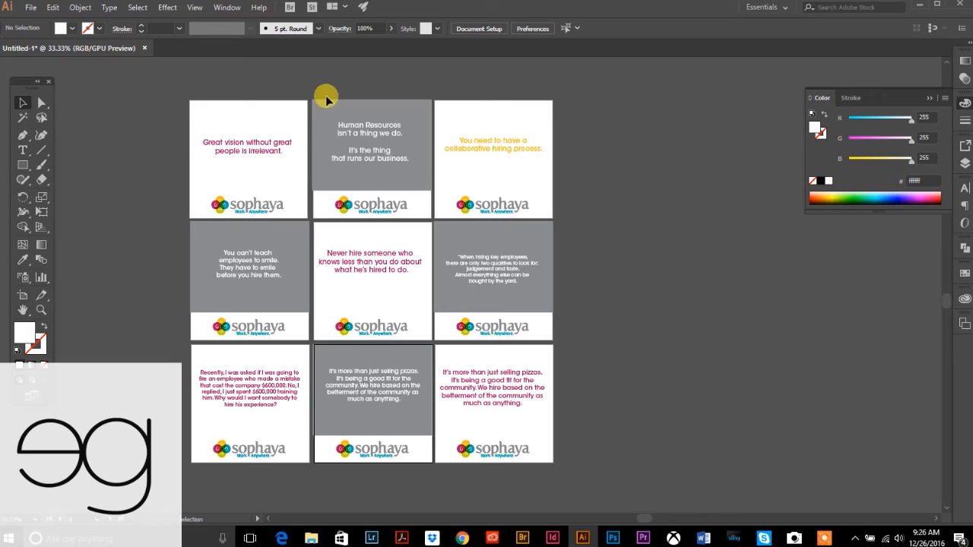
- Open the Artboards panel from the Window menu
click(227, 7)
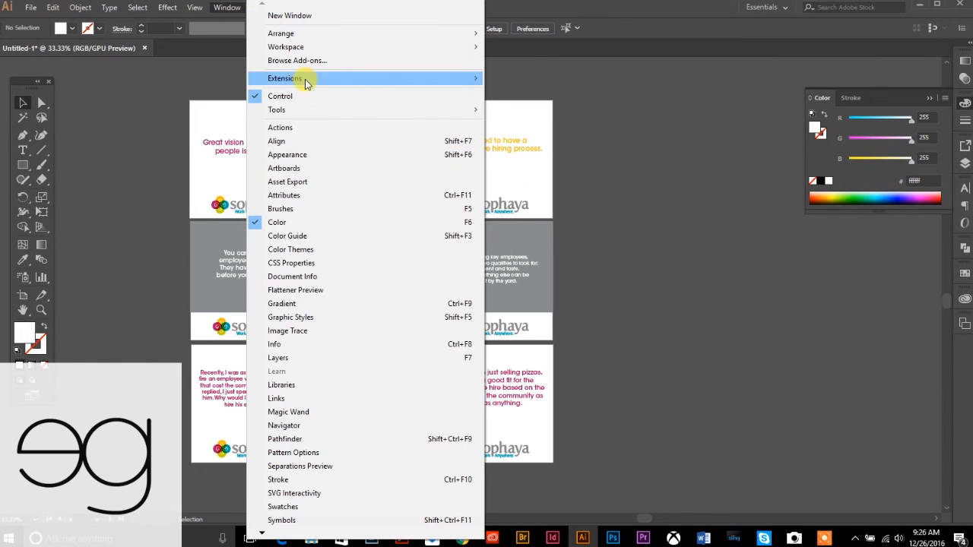
click(294, 169)
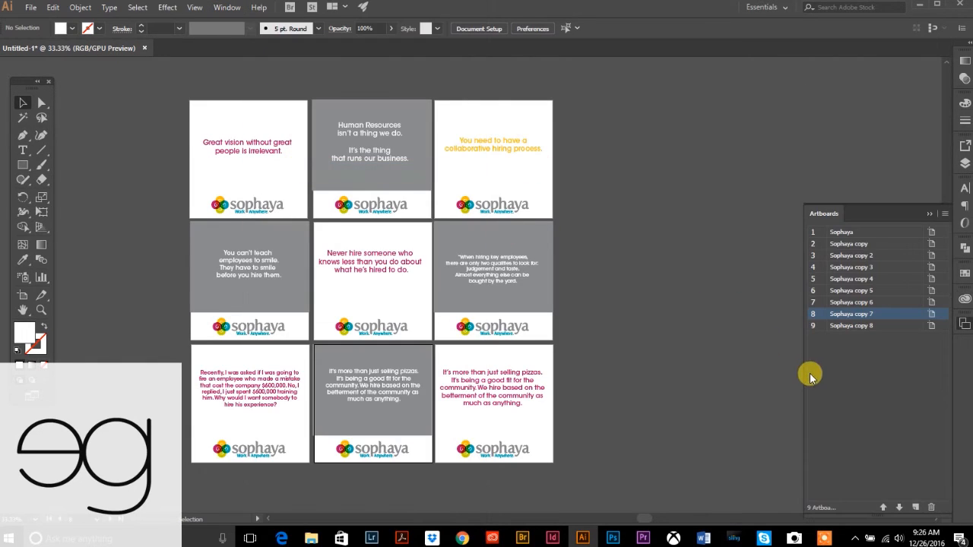
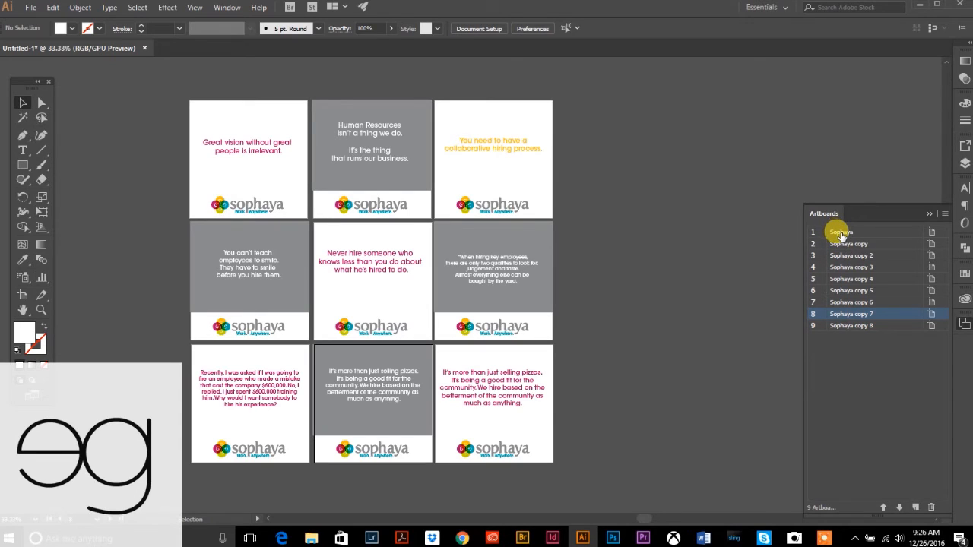
- Rename artboard 1 to Sophaya_January_01 and copy that name for reuse
double_click(841, 233)
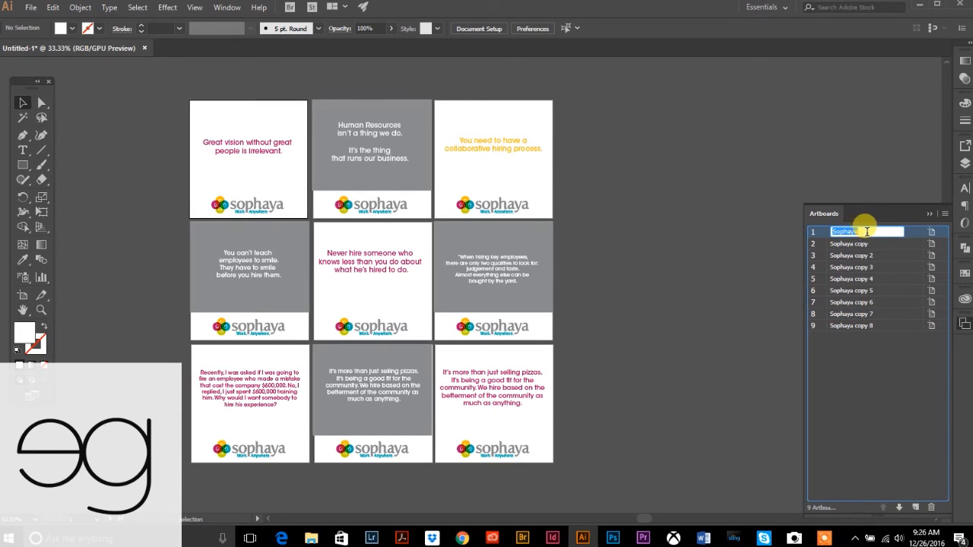
click(866, 232)
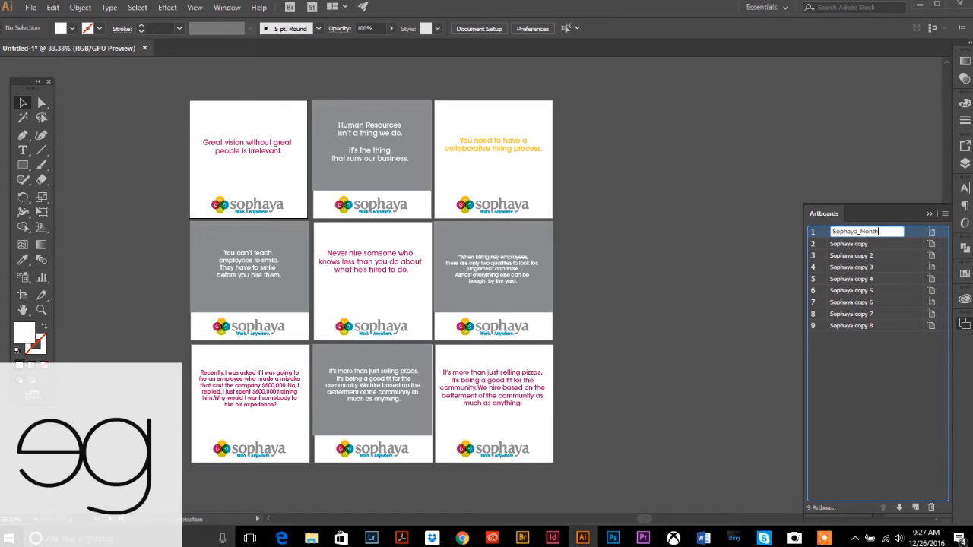
click(864, 231)
text(_8)
drag(883, 231, 815, 231)
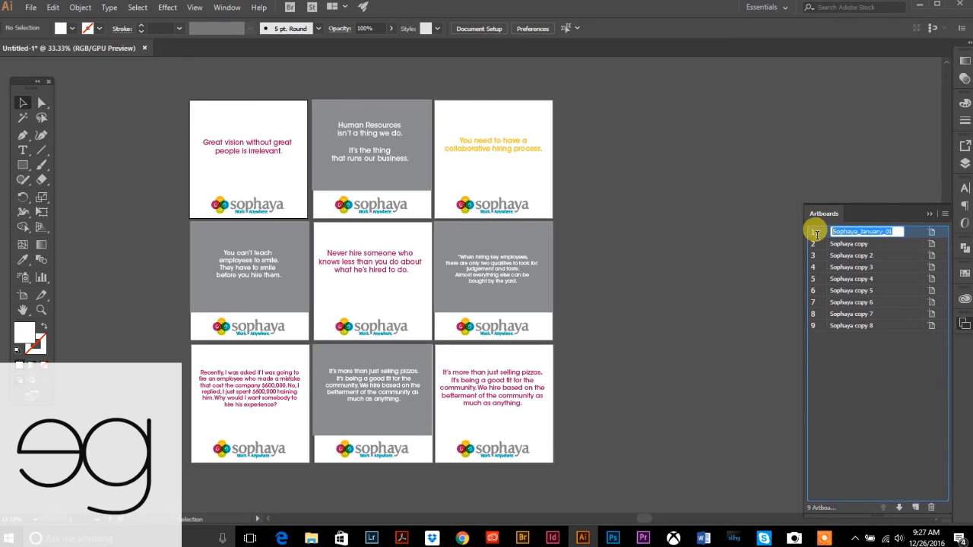
key(ctrl+c)
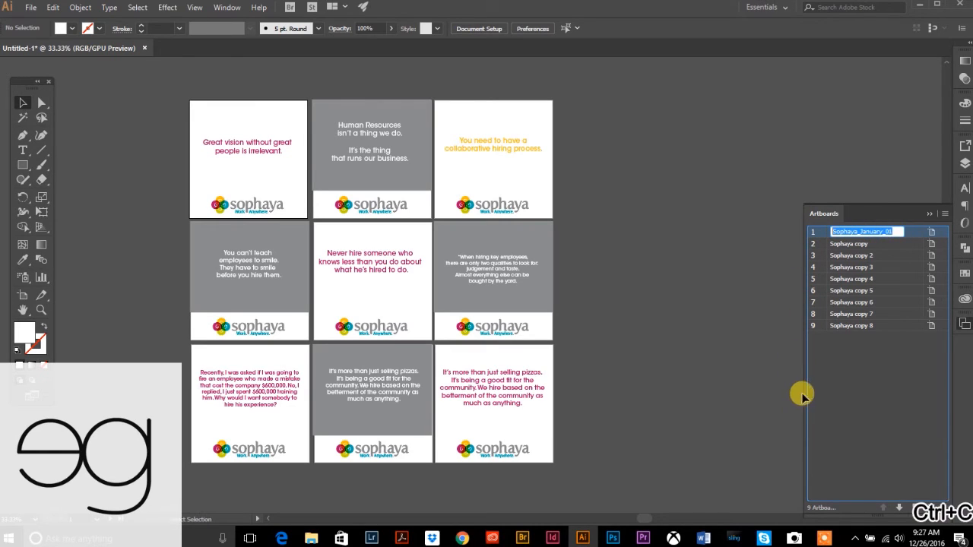
- Rename artboards 2 through 5 as Sophaya_January_02 to Sophaya_January_05 using the copied name
click(857, 245)
double_click(848, 244)
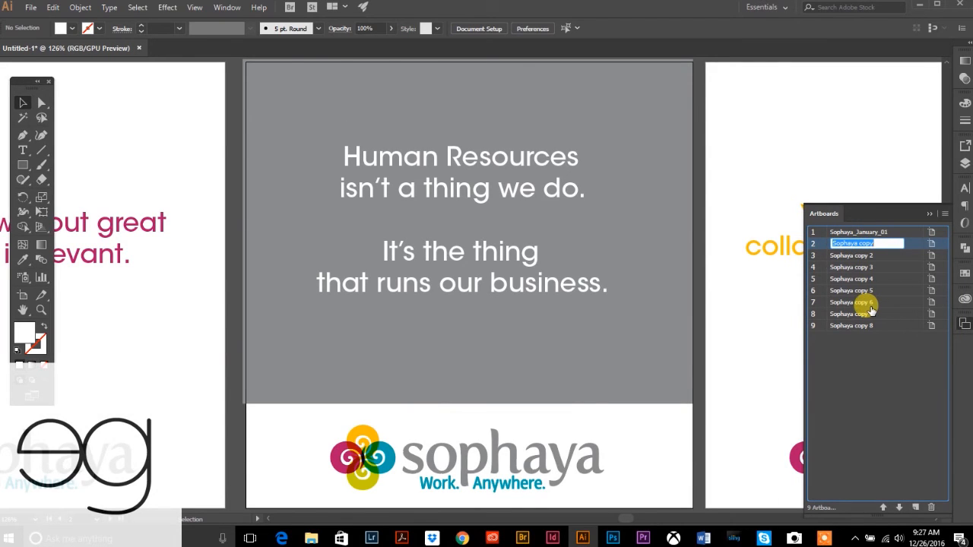
key(ctrl+v)
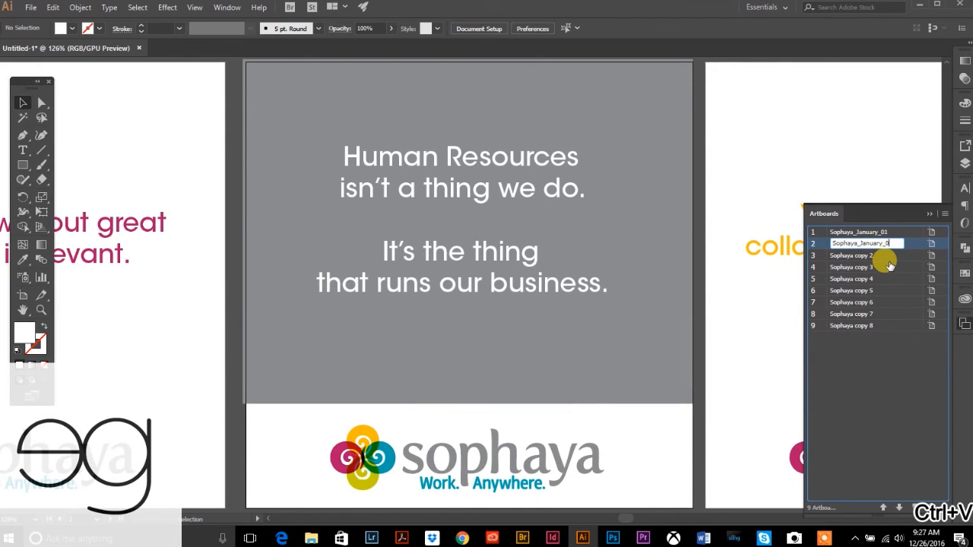
text(2)
double_click(863, 254)
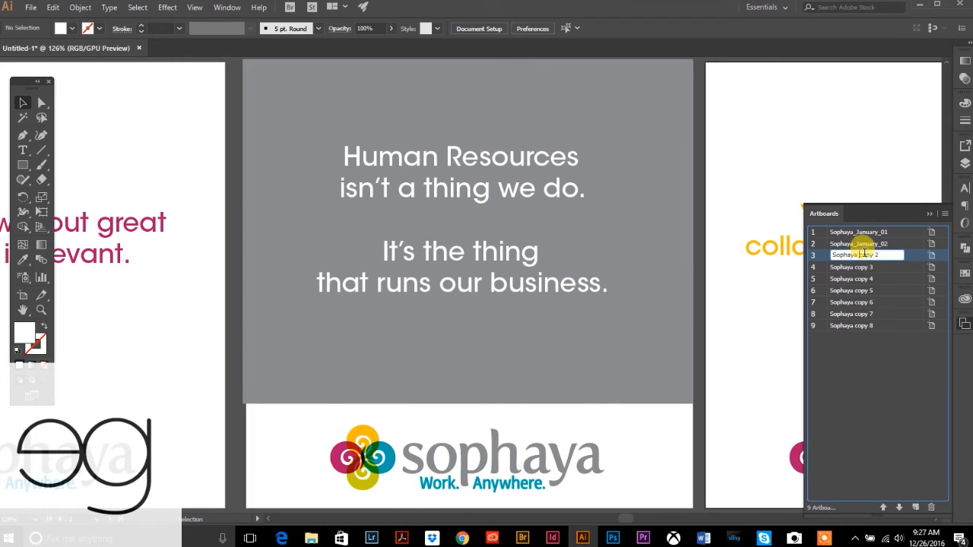
key(ctrl+a)
key(ctrl+v)
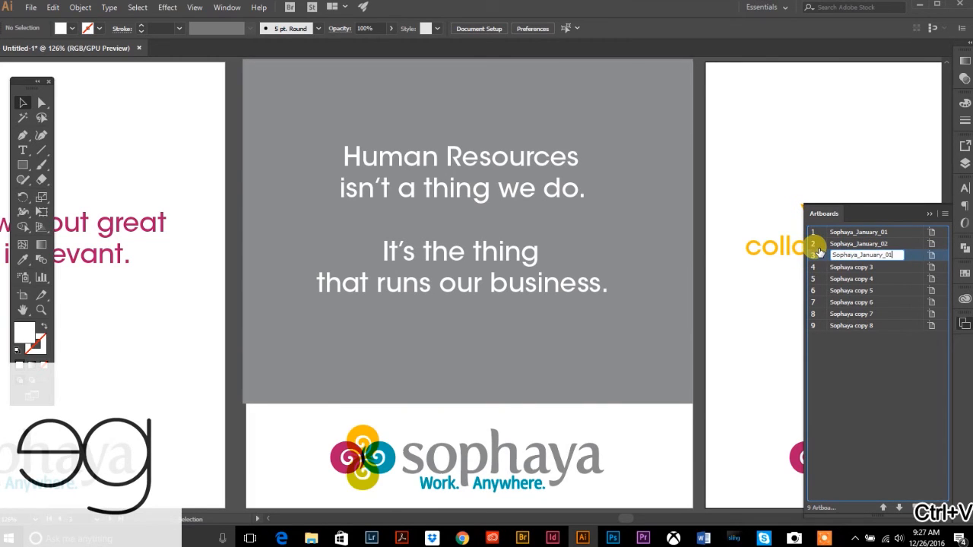
text(3)
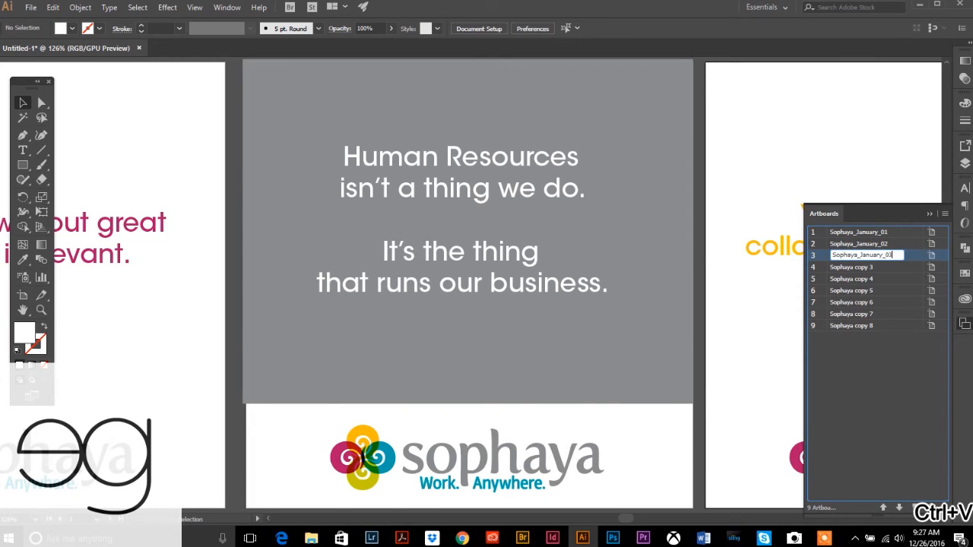
double_click(840, 267)
key(ctrl+v)
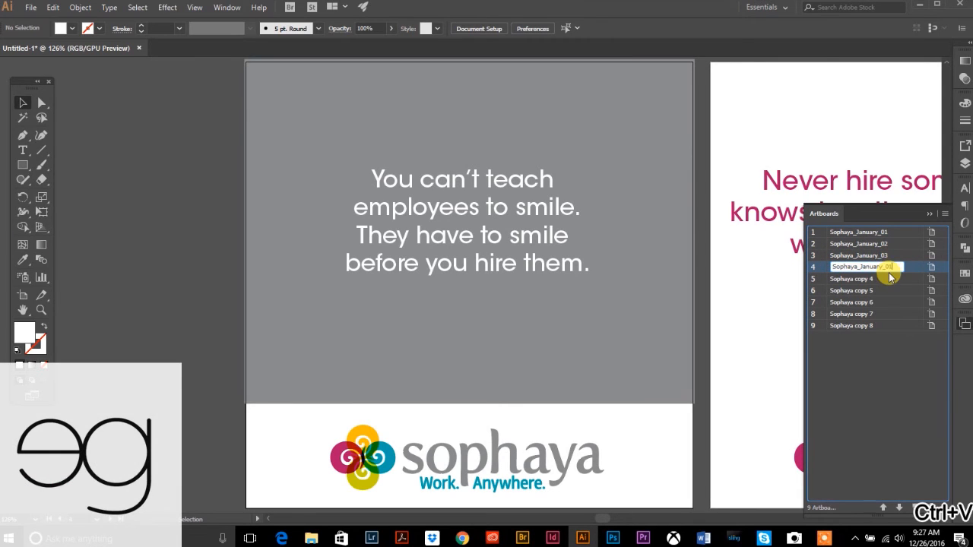
text(4)
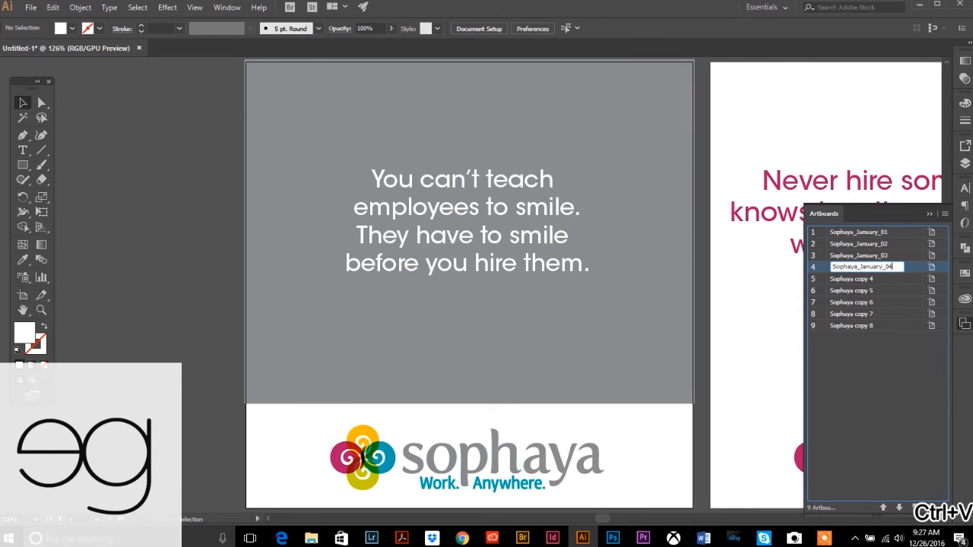
double_click(875, 279)
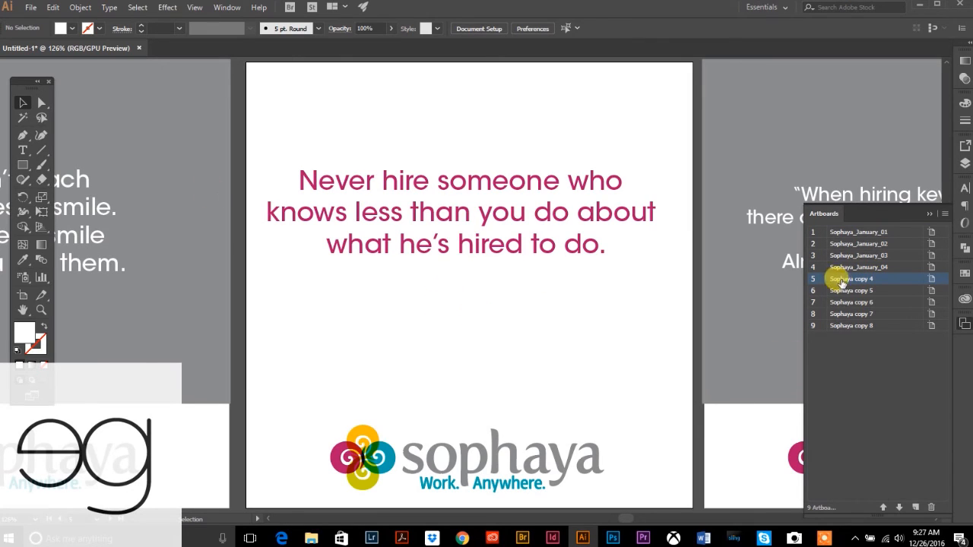
double_click(843, 279)
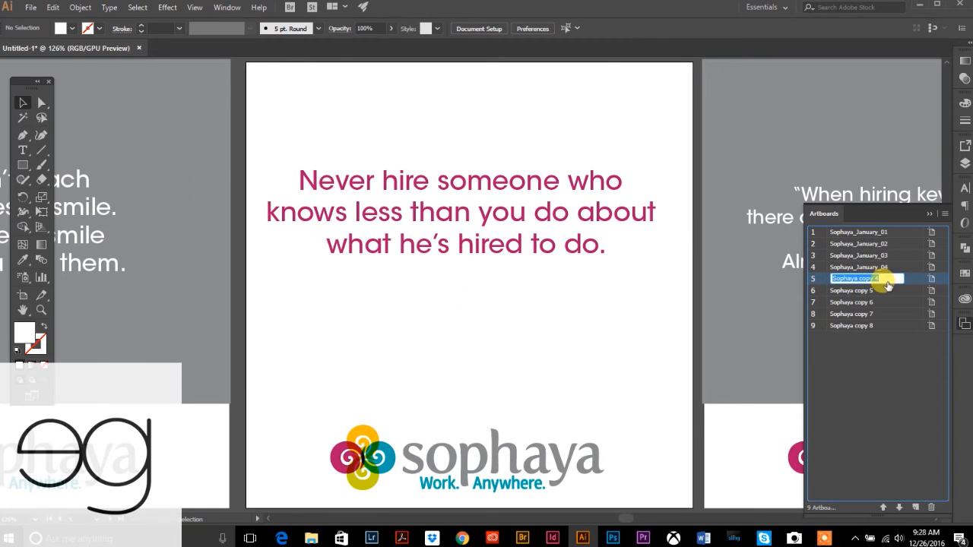
key(ctrl+v)
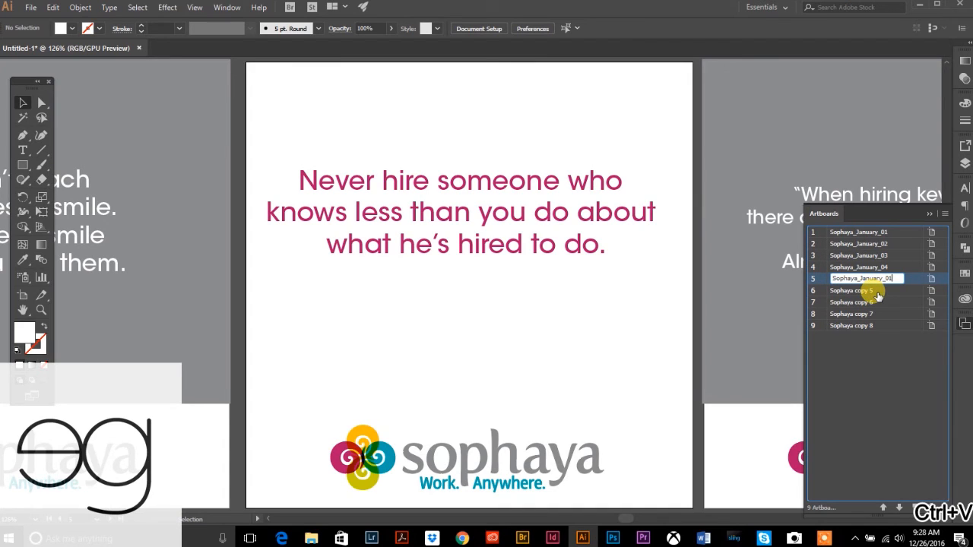
text(5)
- Rename artboards 6 through 9 as Sophaya_January_06 to Sophaya_January_09
double_click(850, 293)
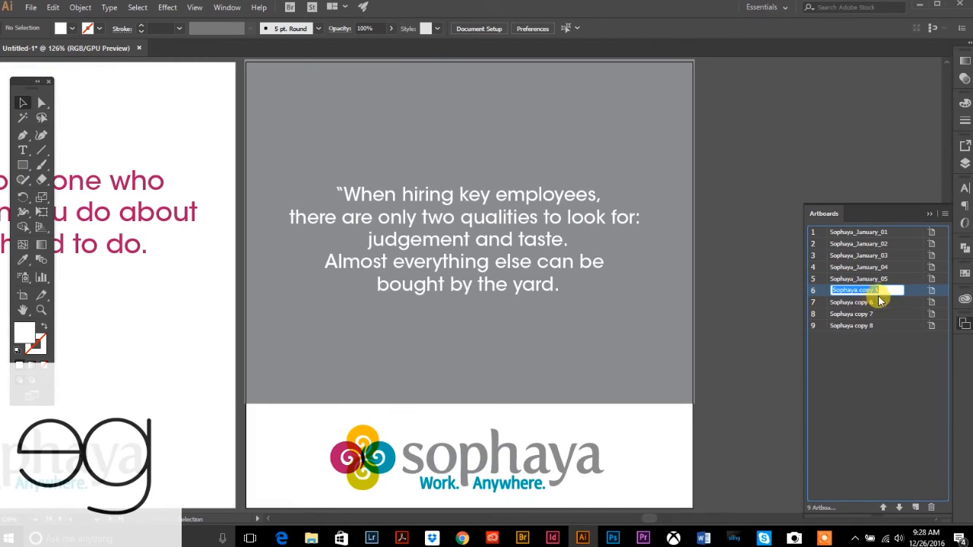
key(ctrl+v)
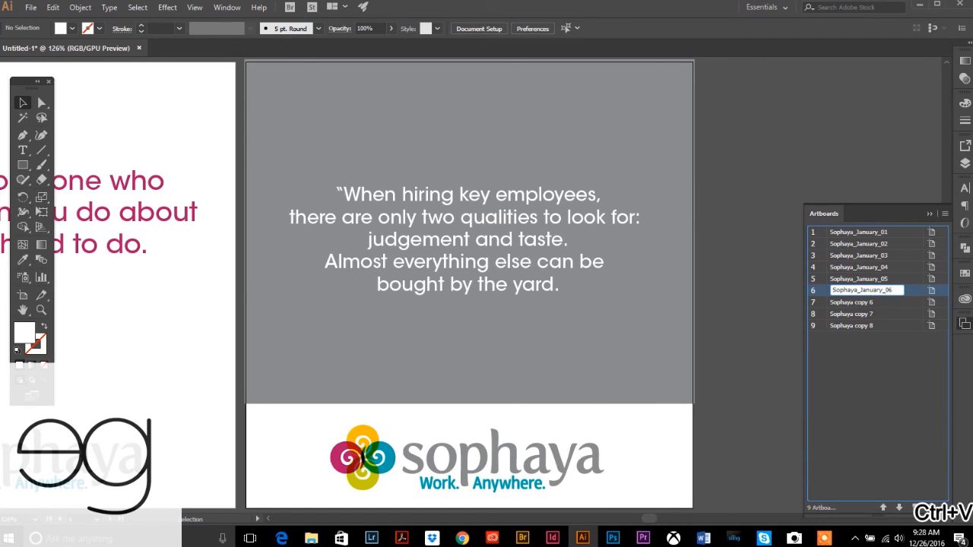
double_click(855, 303)
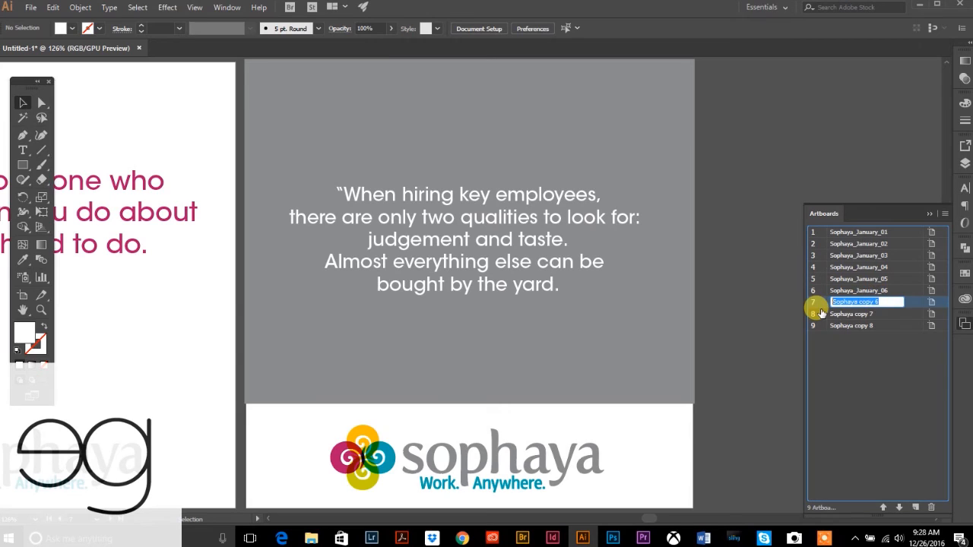
key(ctrl+v)
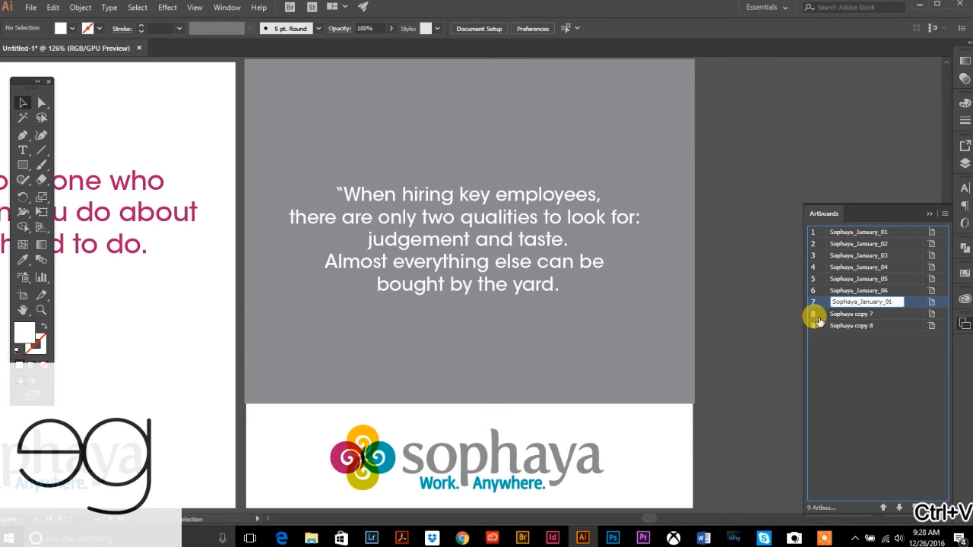
text(7)
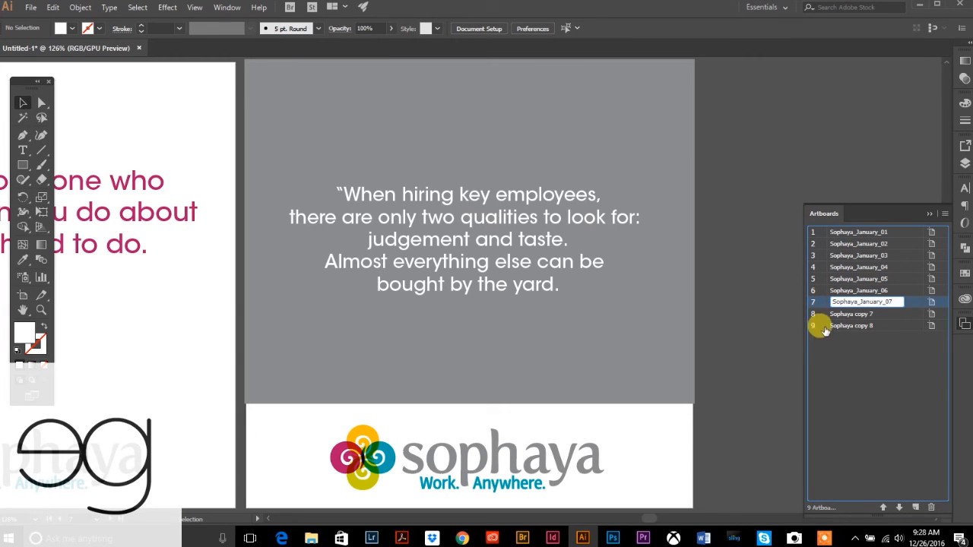
click(845, 314)
double_click(848, 315)
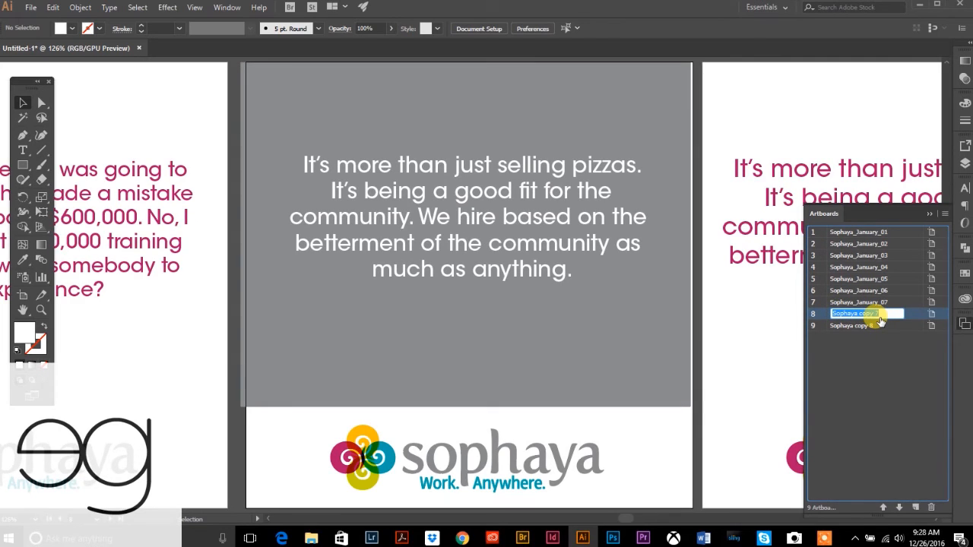
key(ctrl+v)
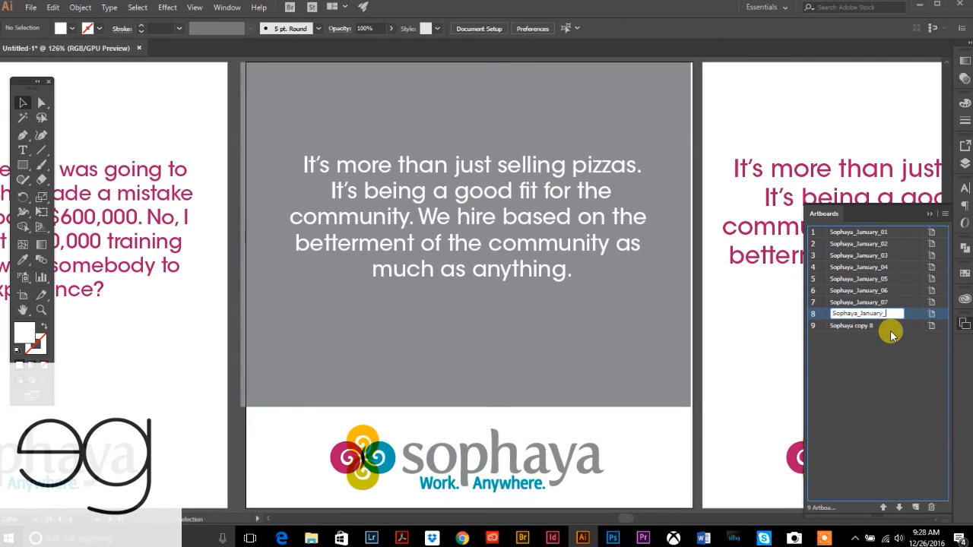
text(08)
double_click(867, 325)
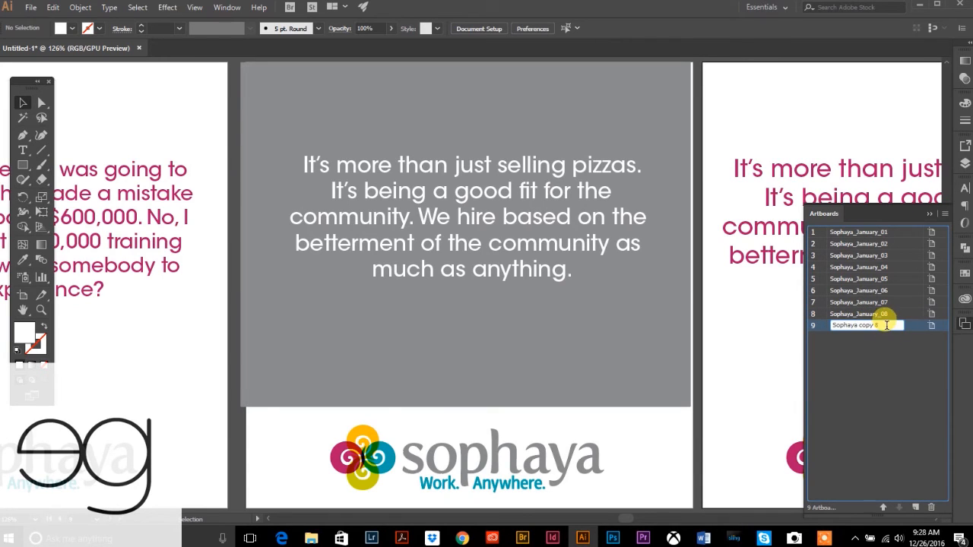
text(Sophaya_January_01)
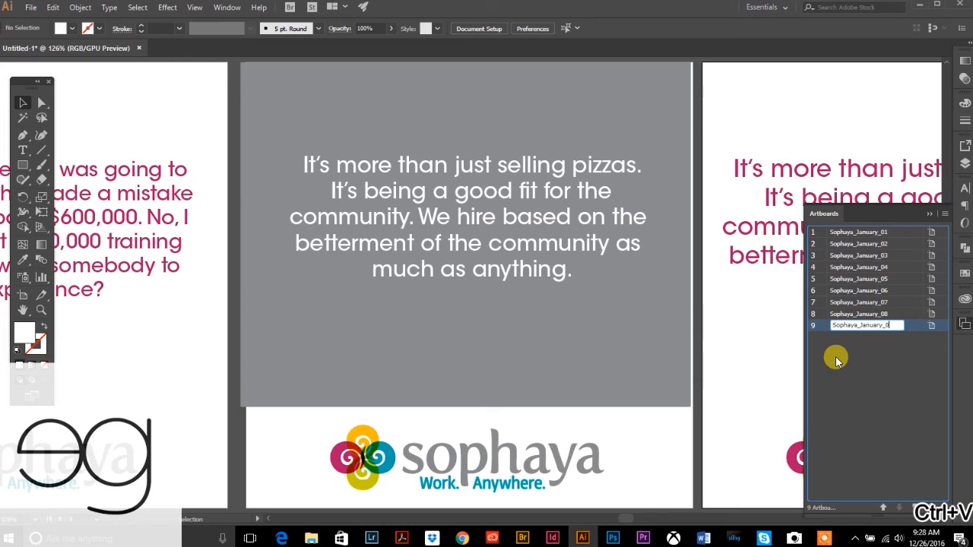
text(9)
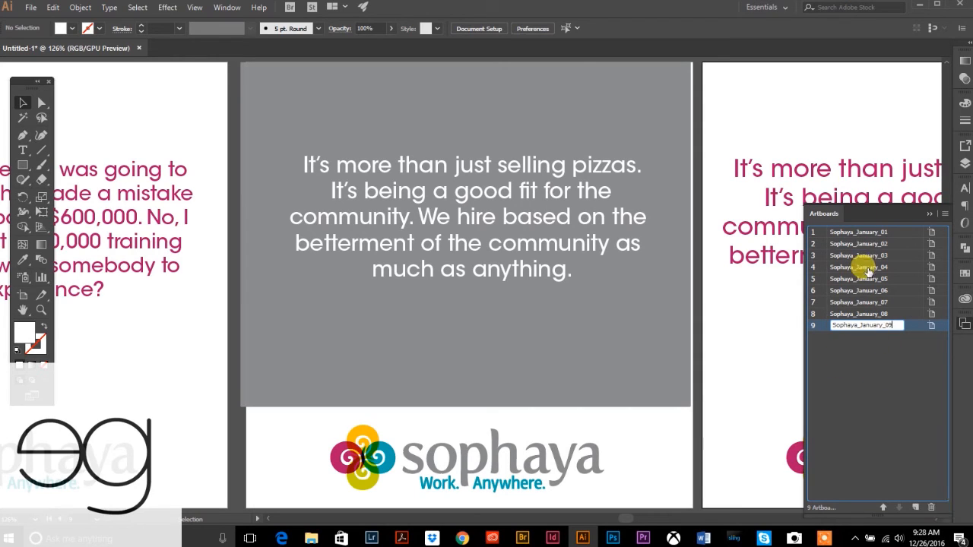
click(872, 378)
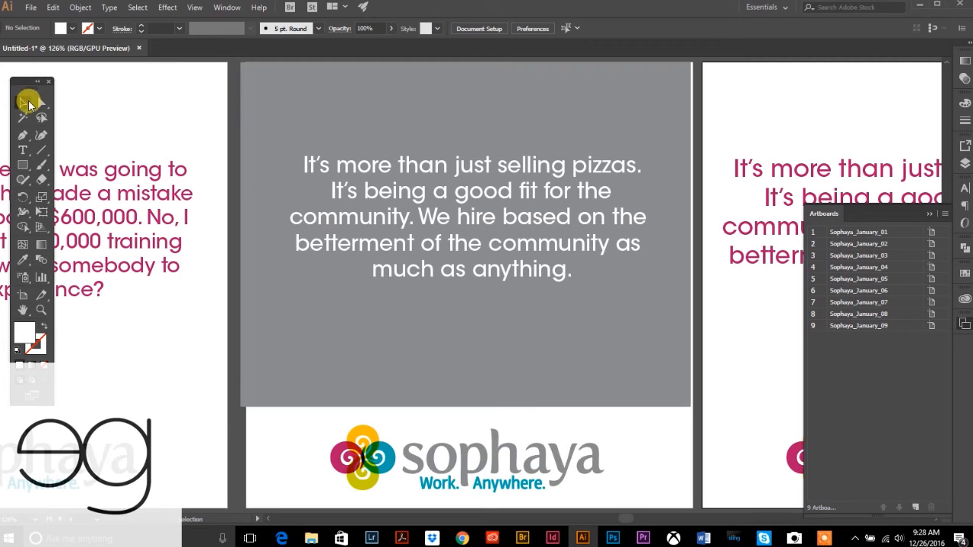
- Stretch artboard 8's grey rectangle past the top-left and right edges to about 8.29 × 6.30 in
click(269, 372)
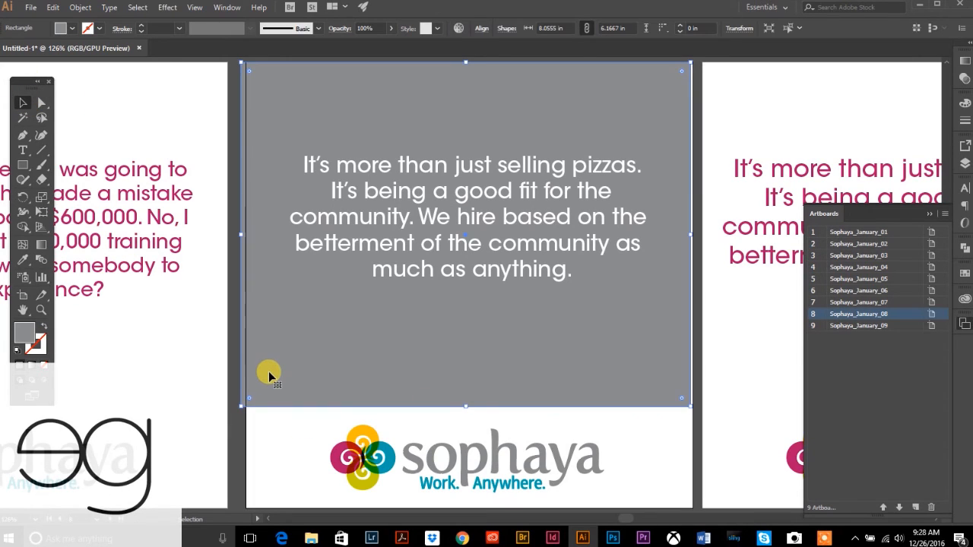
key(Right)
key(Right)
key(Right)
key(Right)
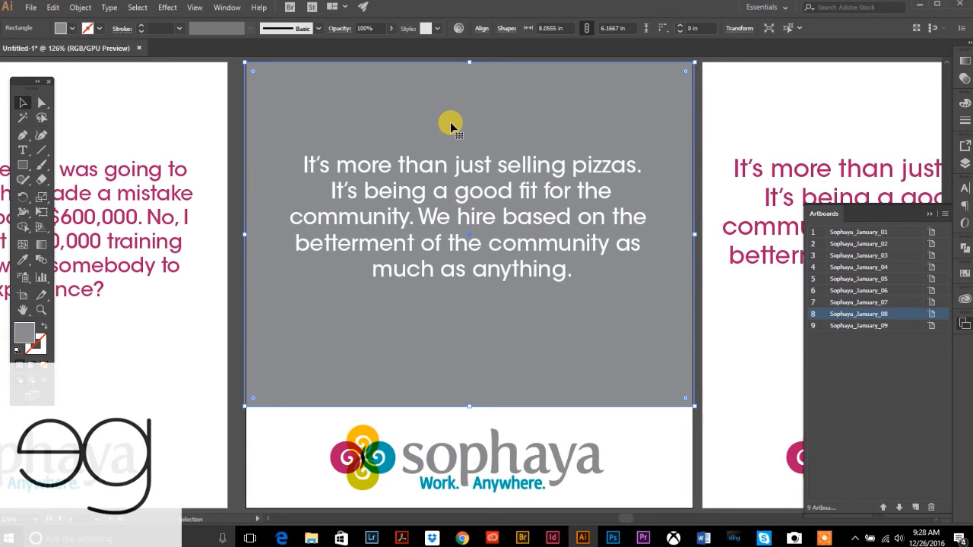
scroll(450, 123, up, 3)
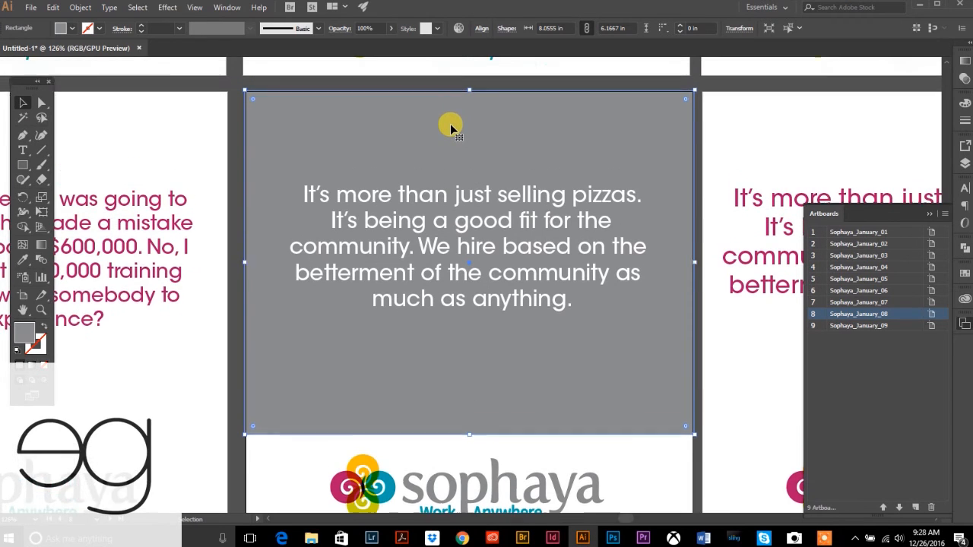
click(237, 104)
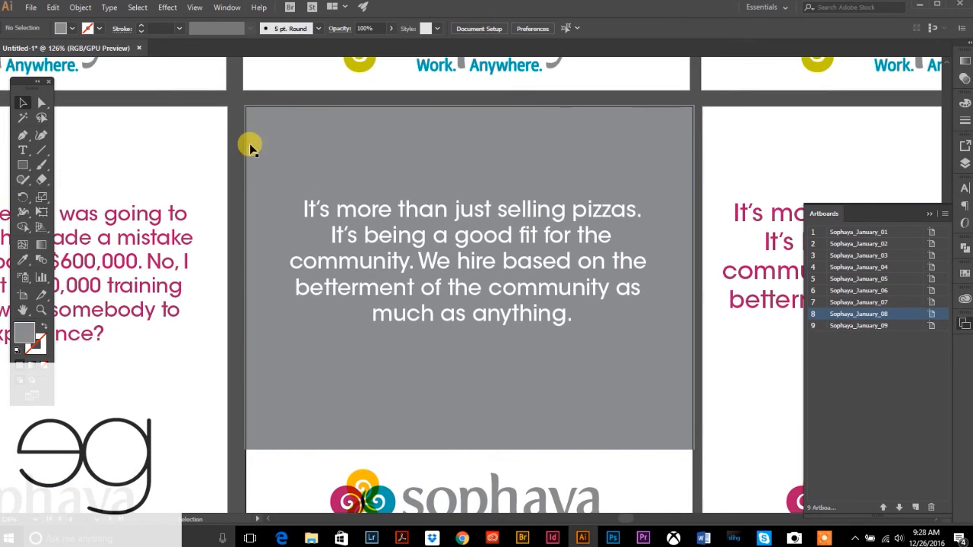
click(337, 125)
mouse_move(244, 103)
mouse_down()
mouse_move(230, 91)
mouse_move(235, 97)
mouse_up()
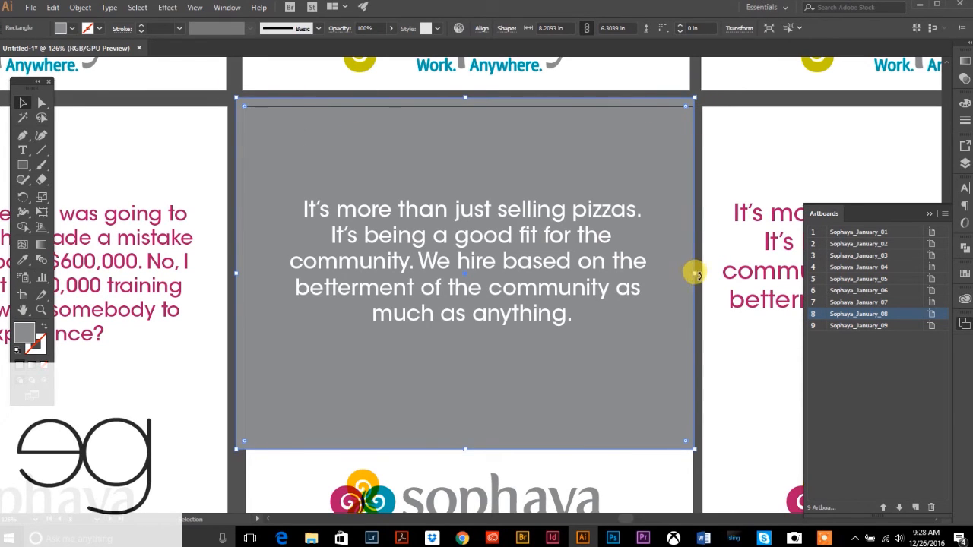
drag(693, 272, 698, 272)
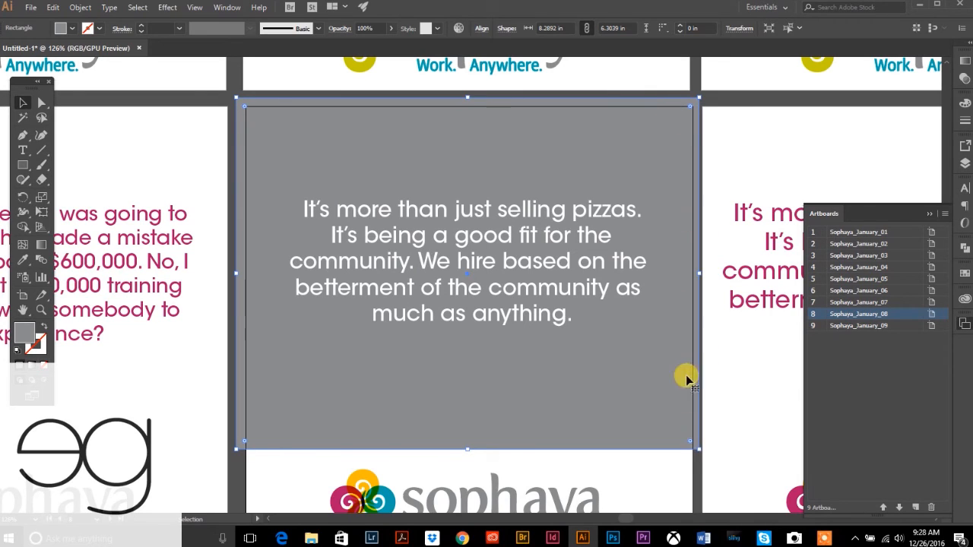
click(226, 104)
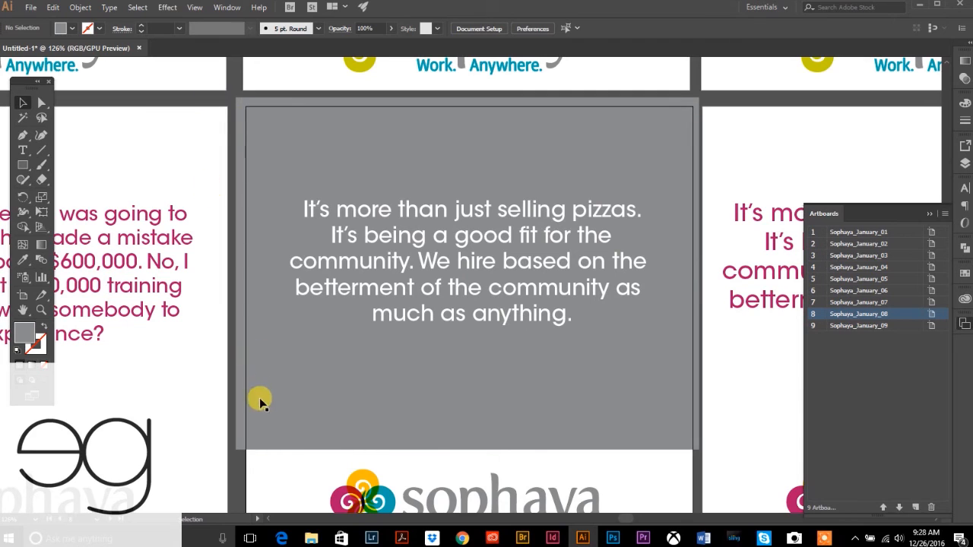
- Zoom out until all nine quote artboards are visible, then return to the Selection tool
click(41, 309)
alt+click(456, 274)
alt+click(591, 343)
alt+click(570, 327)
alt+click(416, 197)
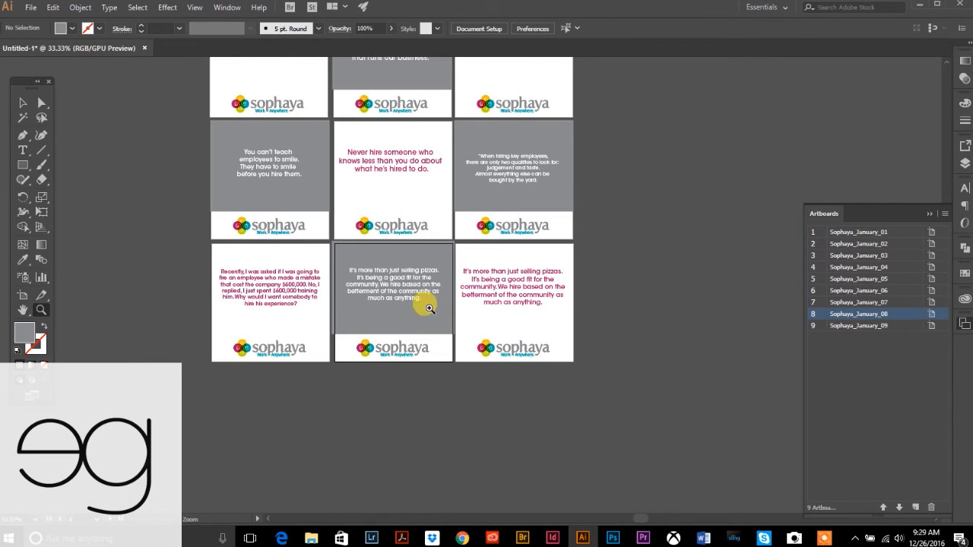
click(22, 104)
scroll(123, 187, up, 2)
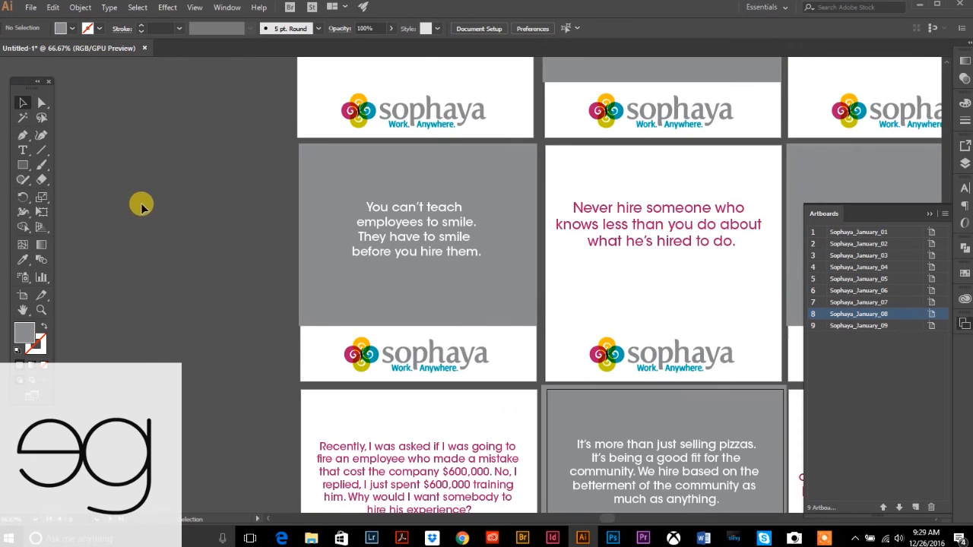
click(41, 310)
alt+click(736, 429)
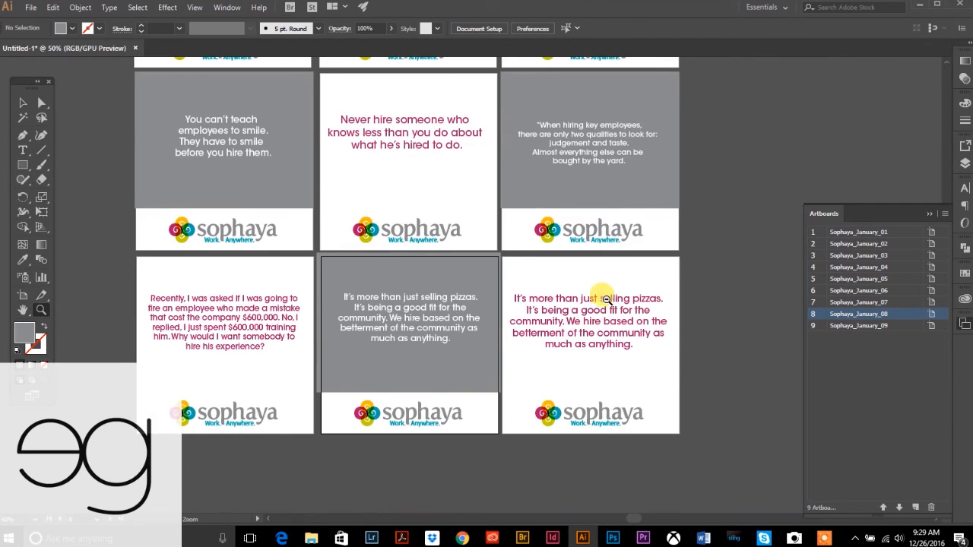
alt+click(452, 242)
scroll(449, 238, up, 2)
click(22, 103)
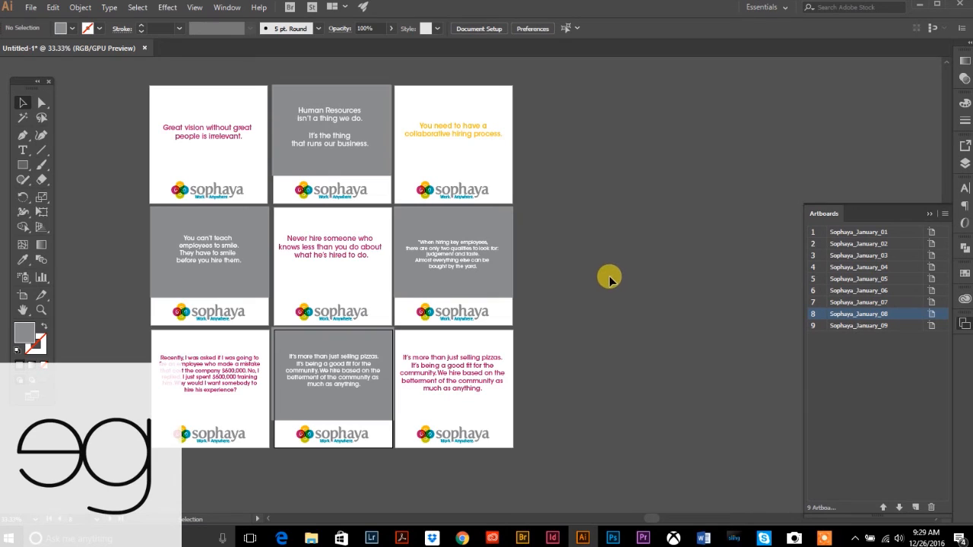
- Open File > Export > Export for Screens with all nine artboards listed
click(29, 9)
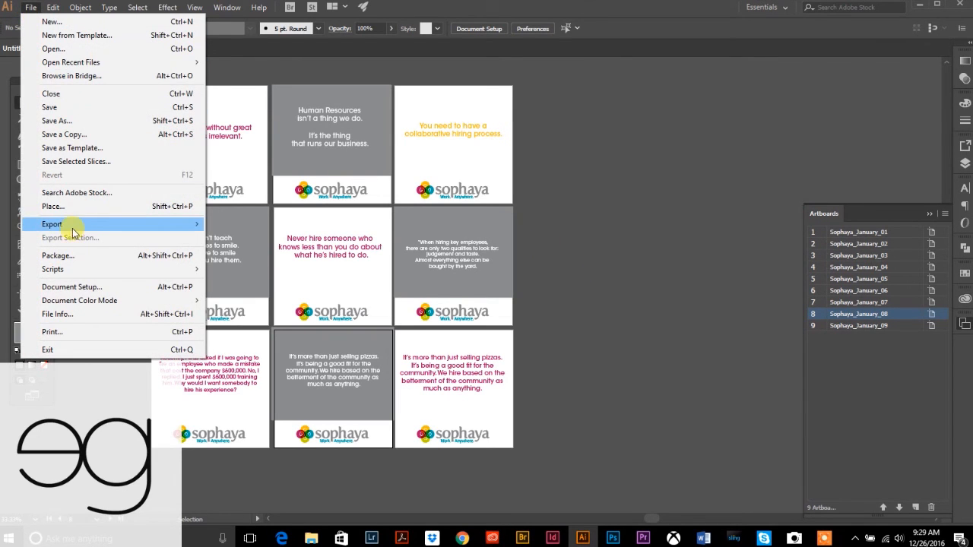
mouse_move(63, 230)
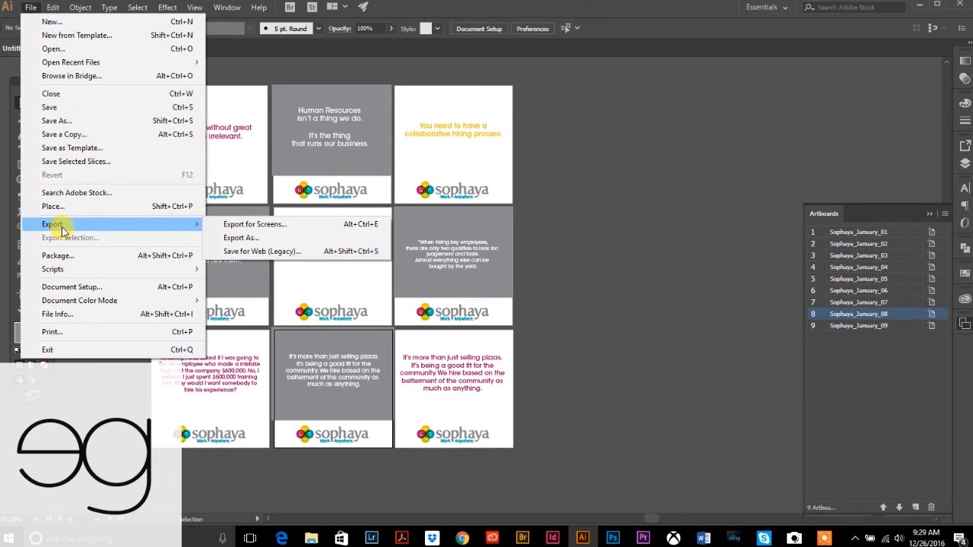
click(236, 225)
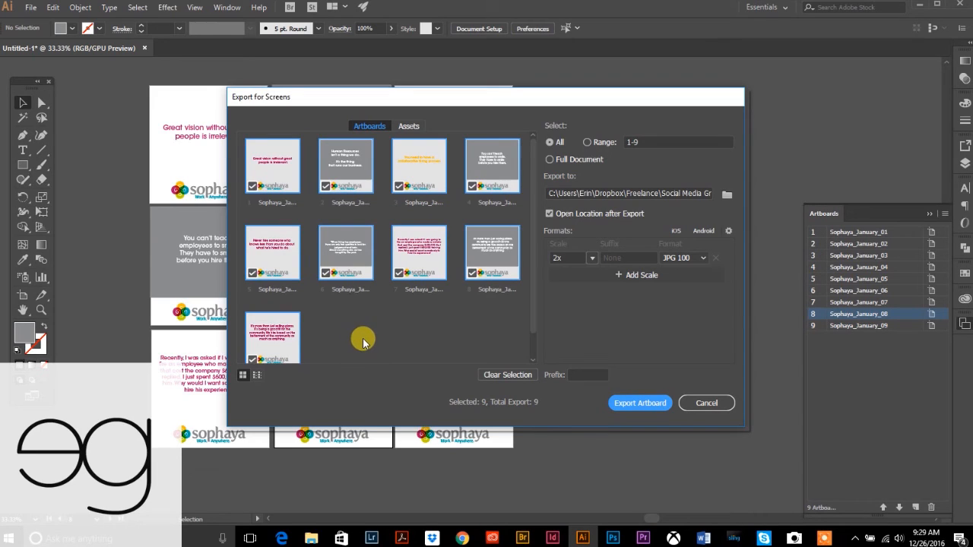
click(342, 326)
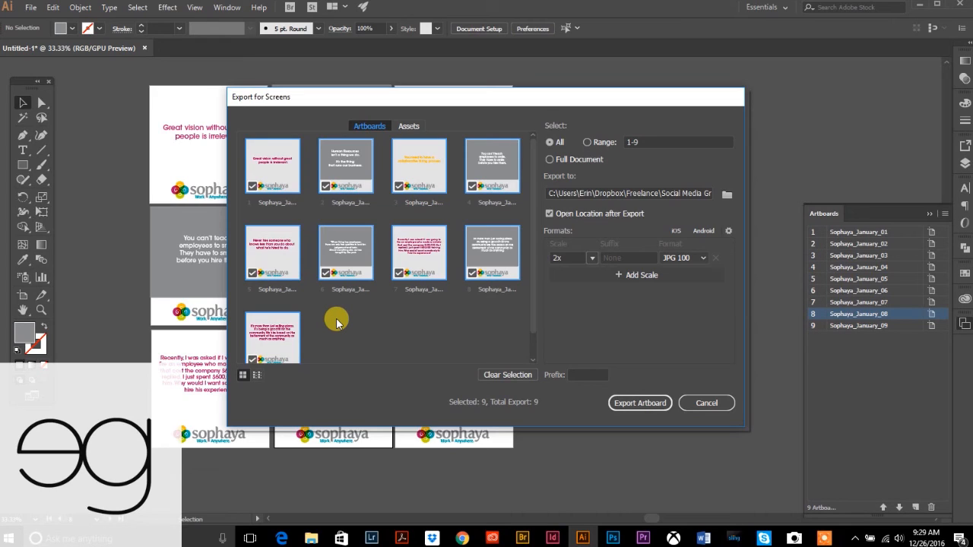
click(252, 273)
click(251, 186)
click(325, 186)
click(401, 190)
click(469, 185)
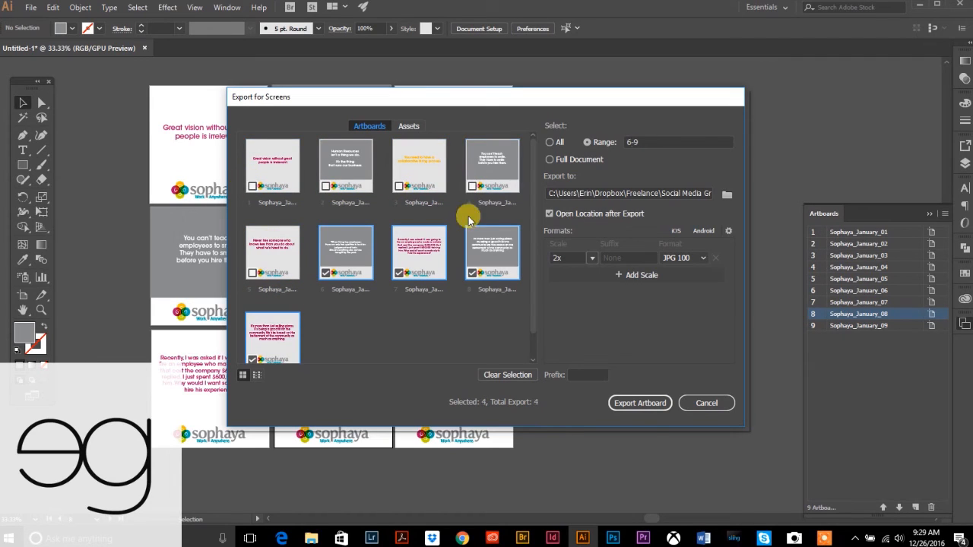
click(252, 187)
click(325, 187)
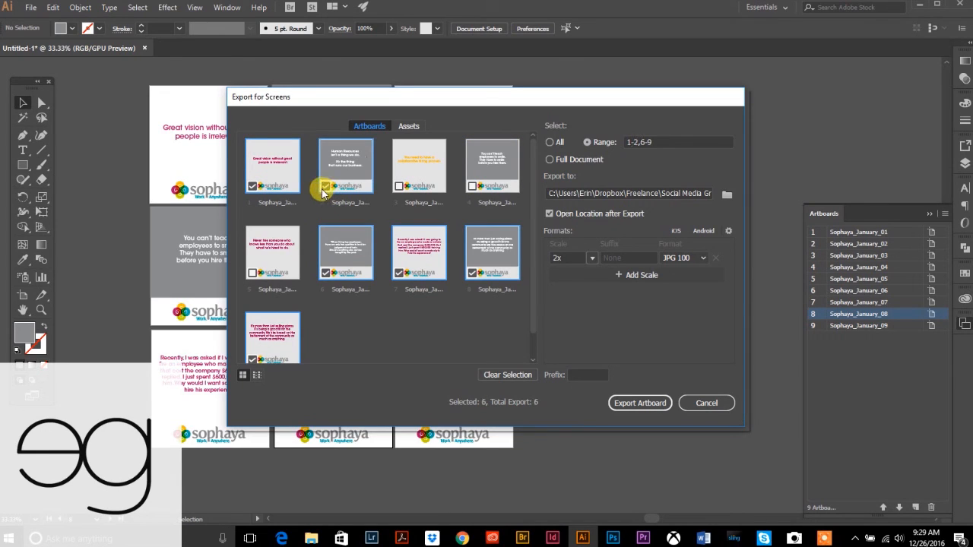
click(399, 186)
click(472, 186)
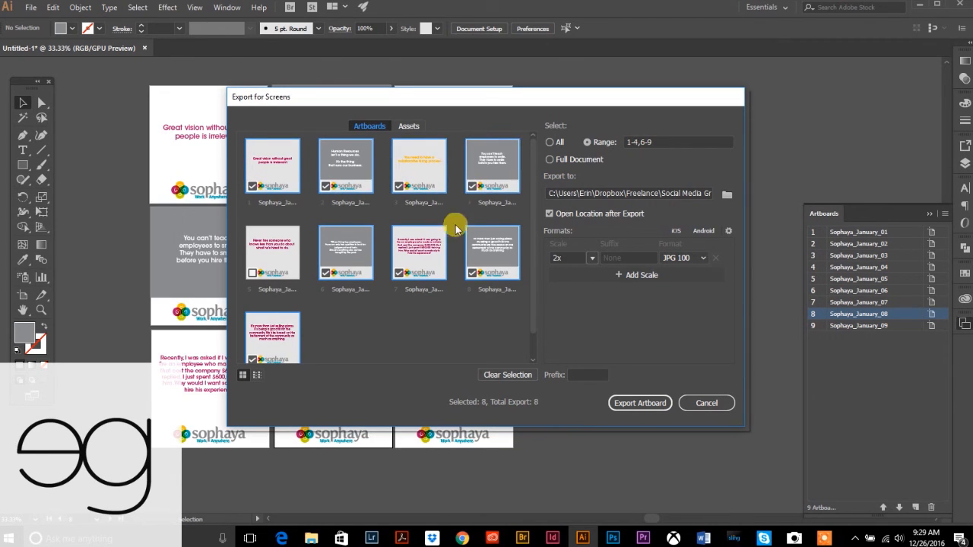
click(253, 272)
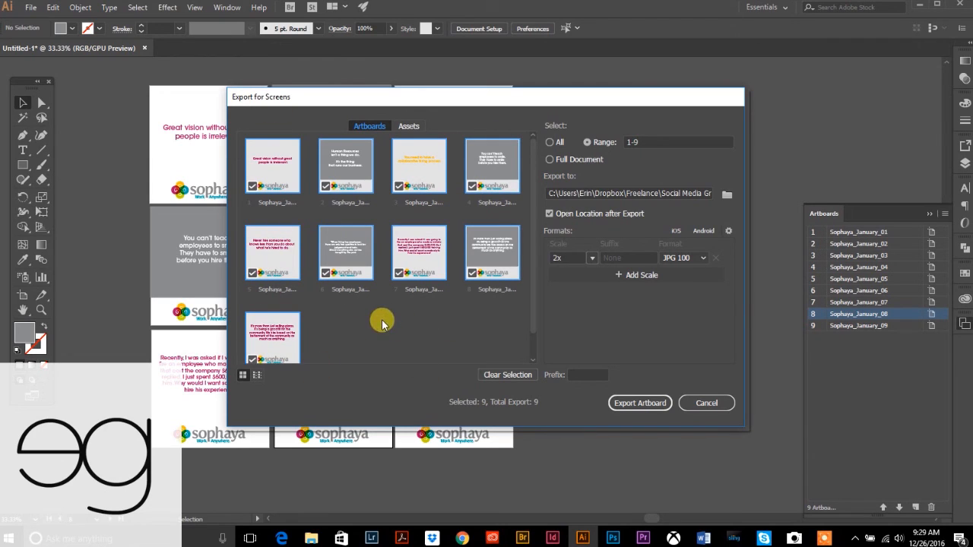
click(550, 142)
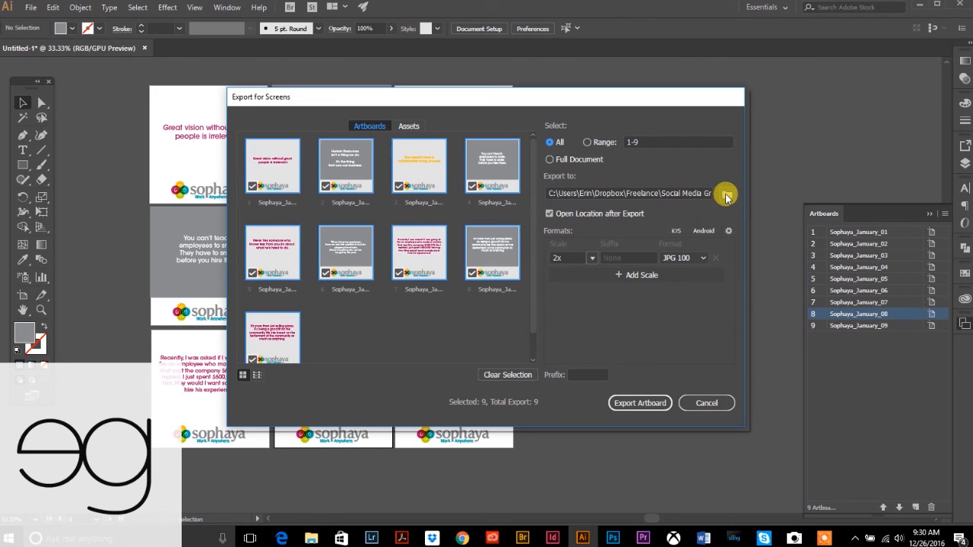
- Set the export location to a new Test folder in Freelance > Sophya > Social Media
click(726, 197)
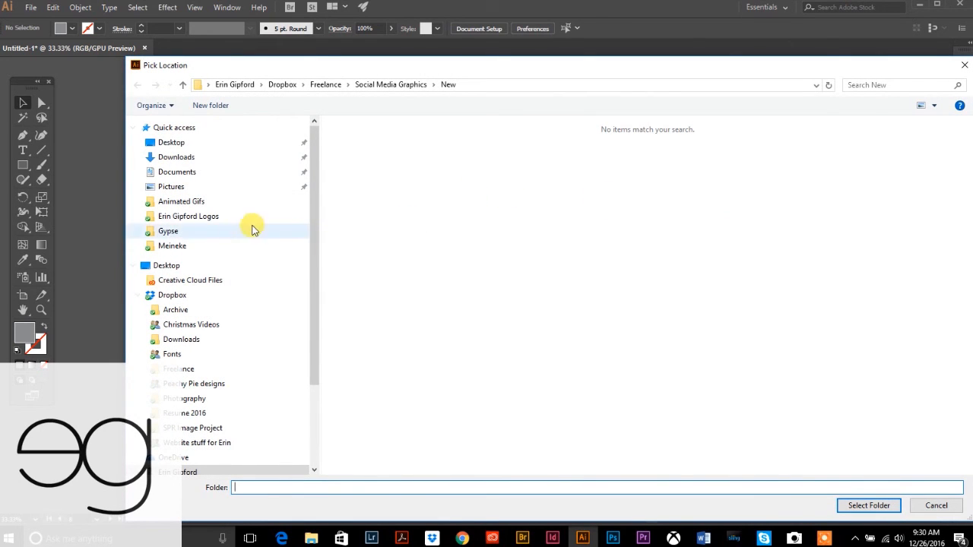
click(178, 369)
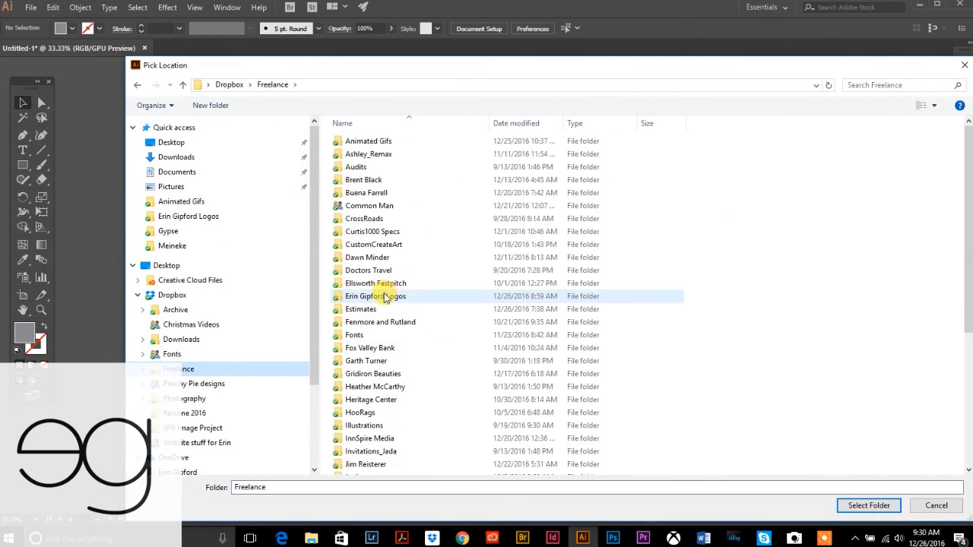
scroll(381, 380, down, 5)
double_click(363, 403)
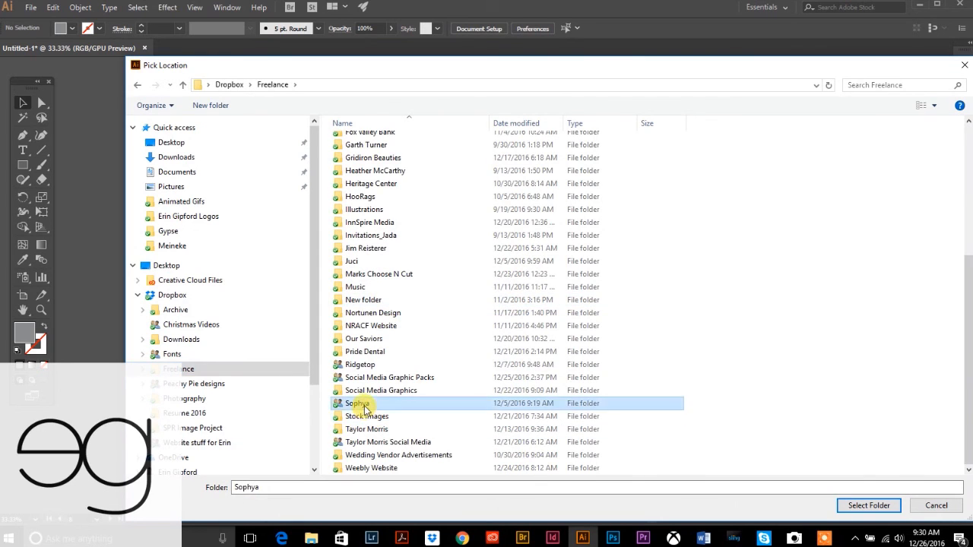
double_click(366, 244)
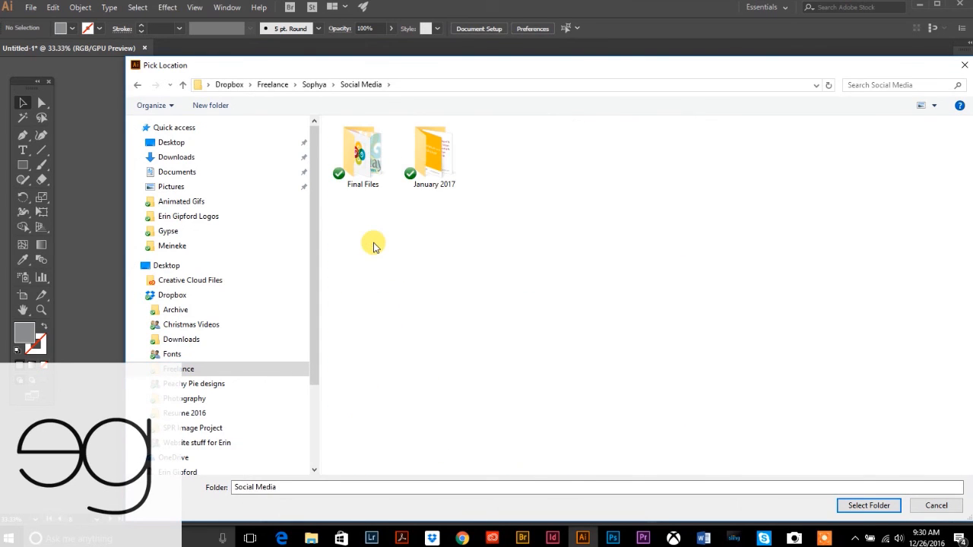
drag(185, 74, 184, 72)
click(209, 103)
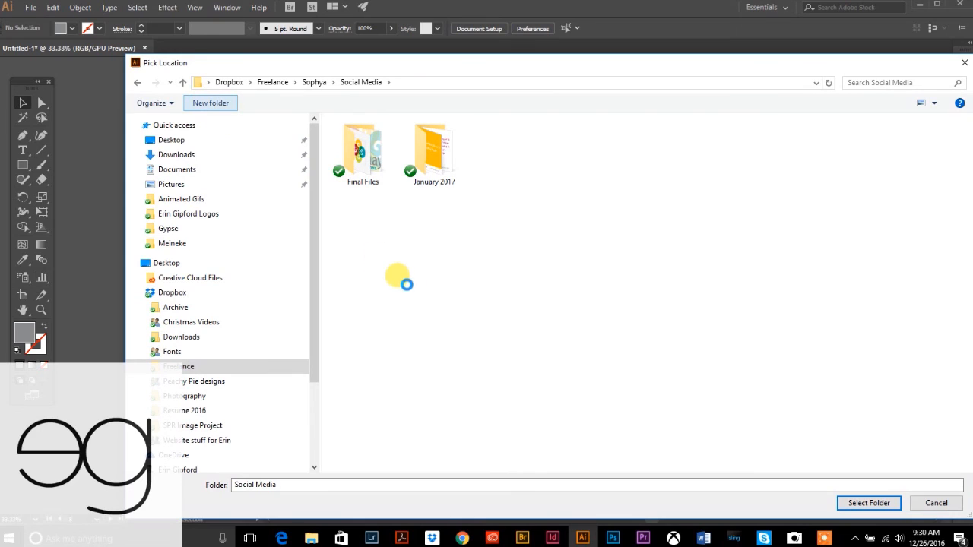
text(Test)
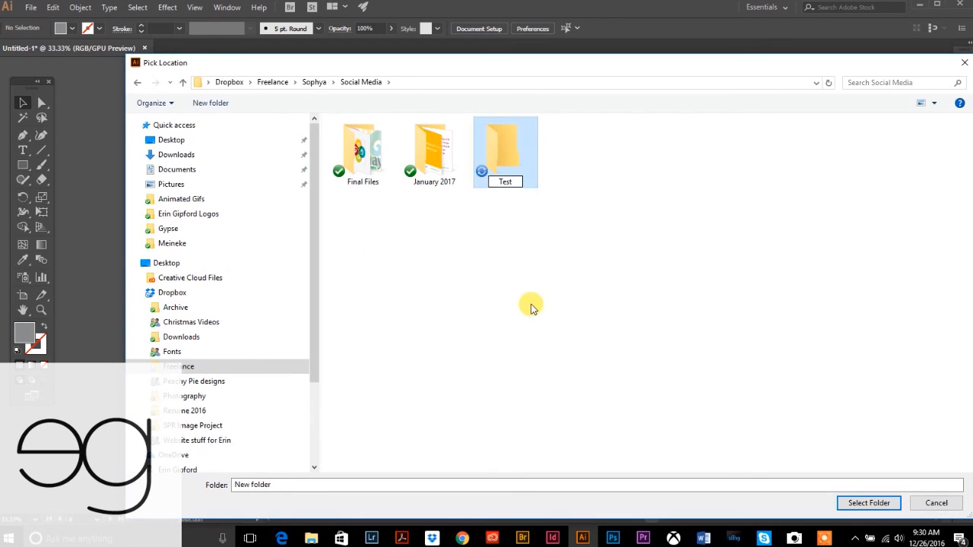
double_click(497, 149)
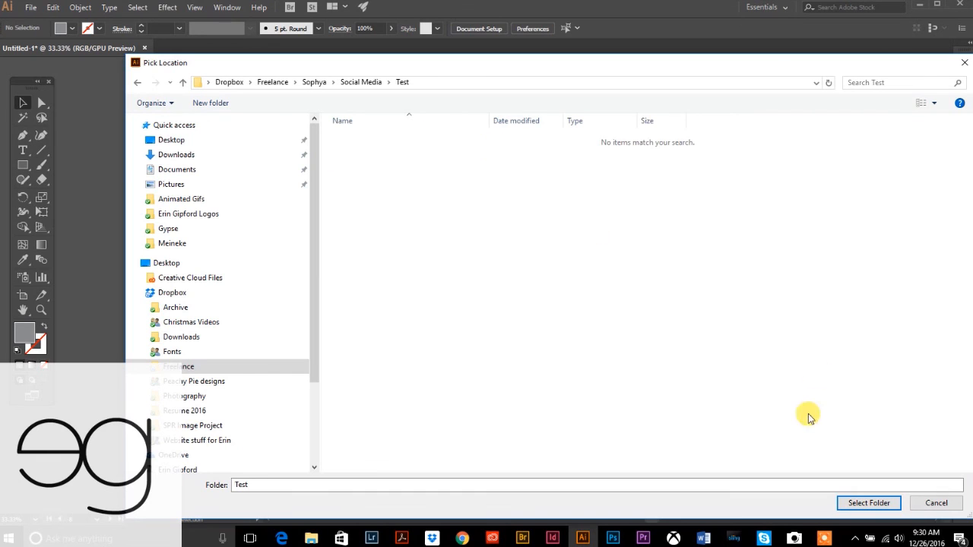
click(868, 504)
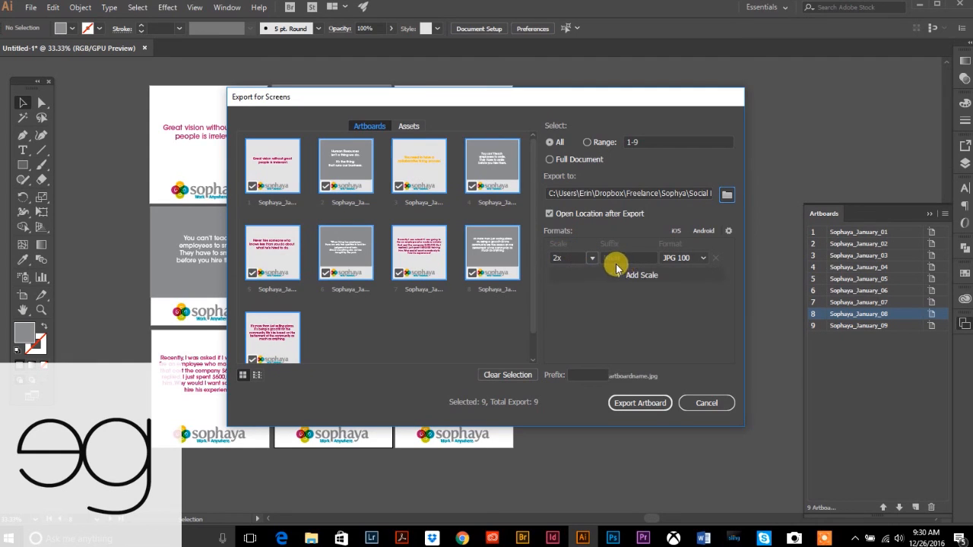
- Keep JPG 100 as the format and export all nine artboards
click(689, 258)
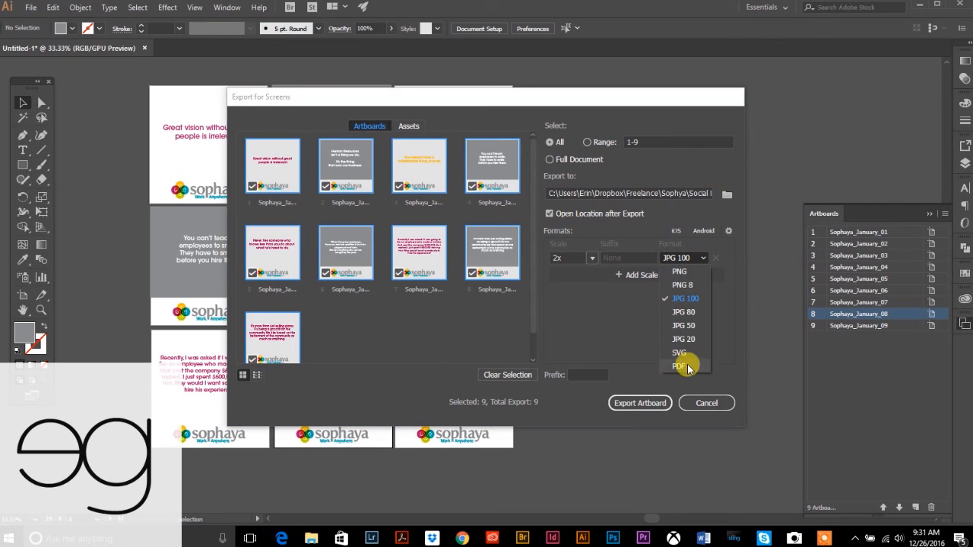
click(680, 301)
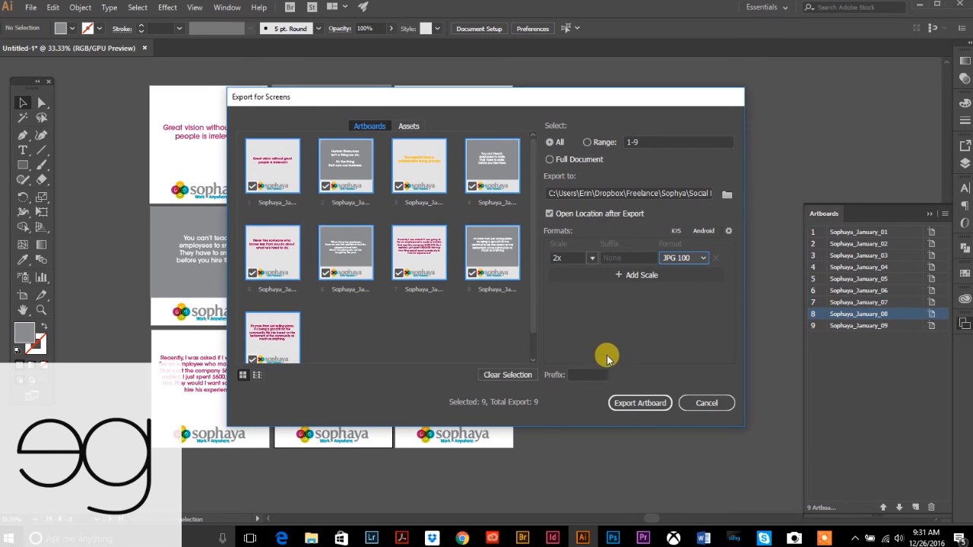
click(641, 405)
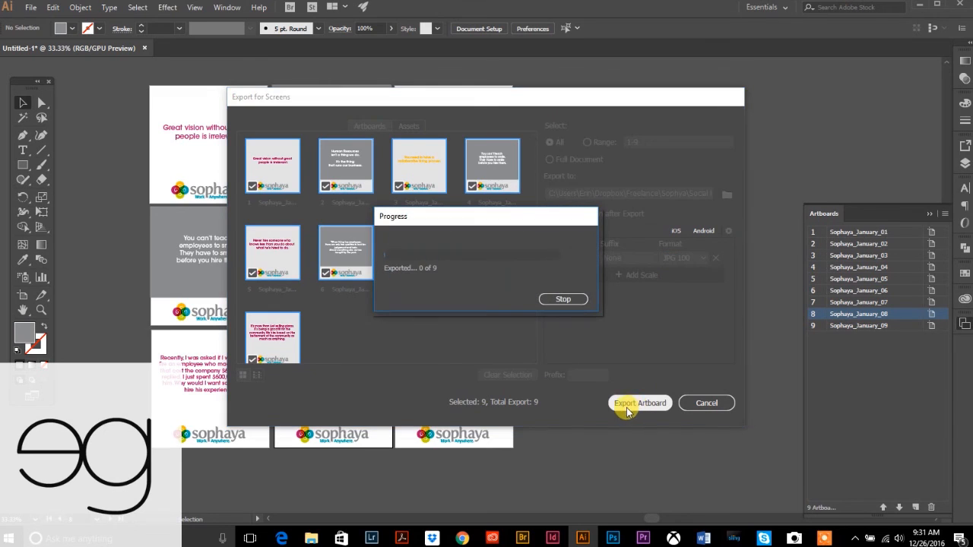